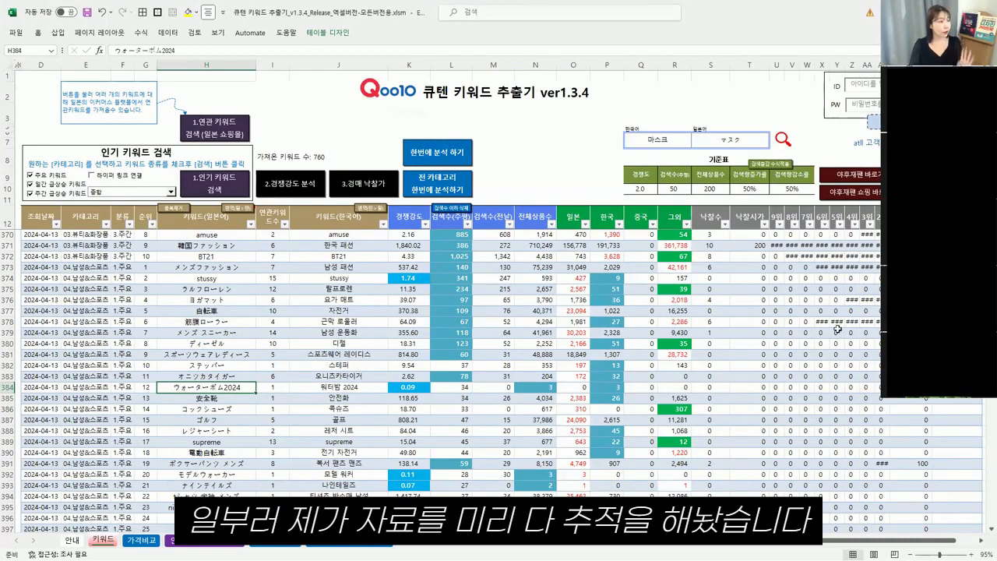
- Review the collected keyword data on the 키워드 sheet, from the 남성&스포츠 rows back up to the first 종합 rows
click(726, 387)
scroll(751, 394, up, 20)
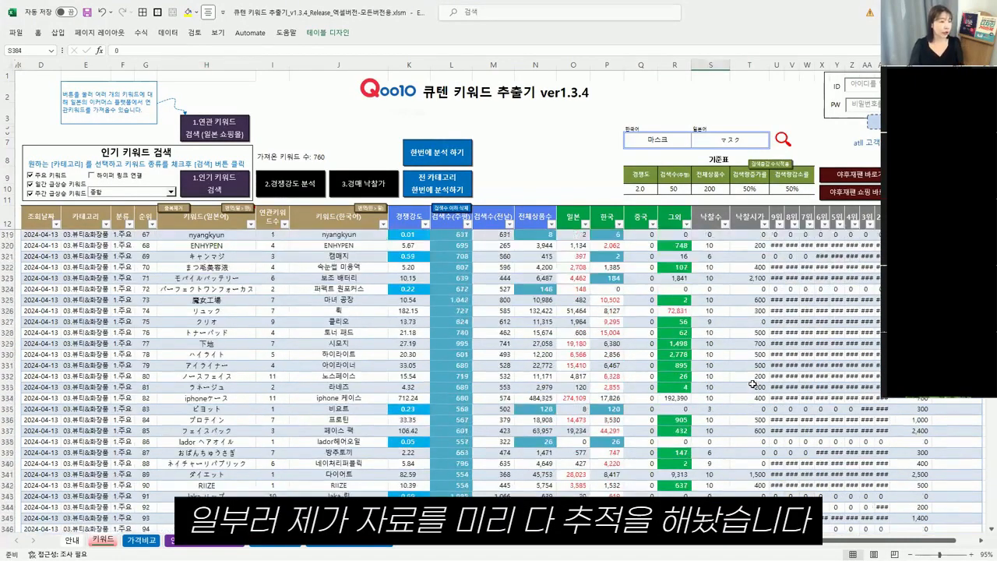
scroll(752, 374, up, 20)
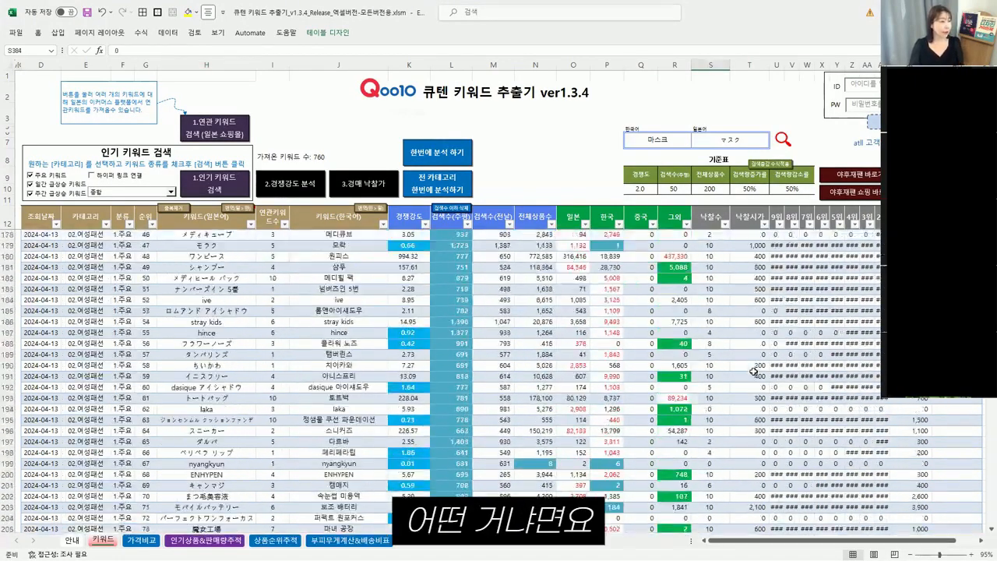
scroll(754, 369, up, 20)
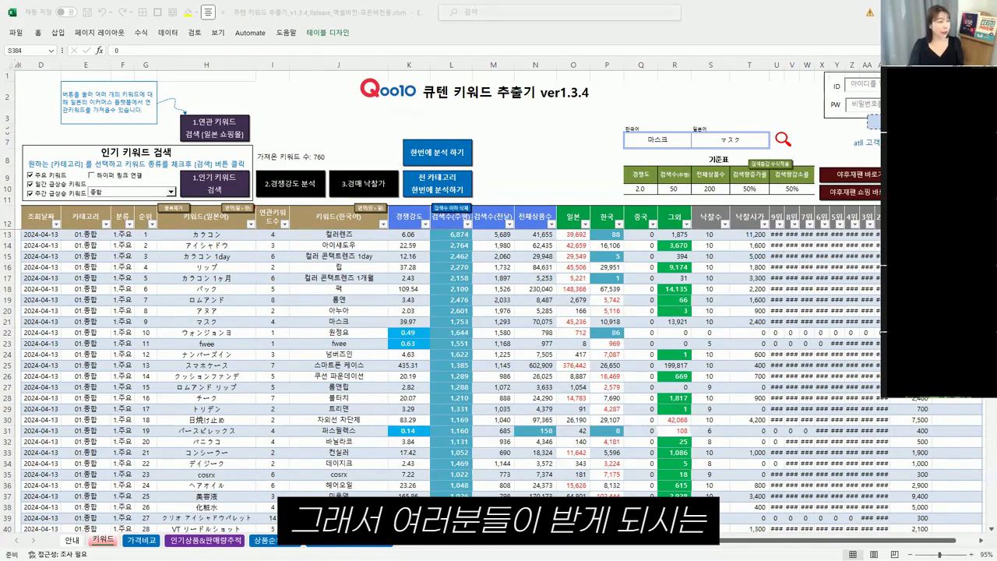
- Switch to File Explorer and locate the 큐텐 키워드 추출기 v1.3.4 ZIP archive on local disk D:
key(alt+Tab)
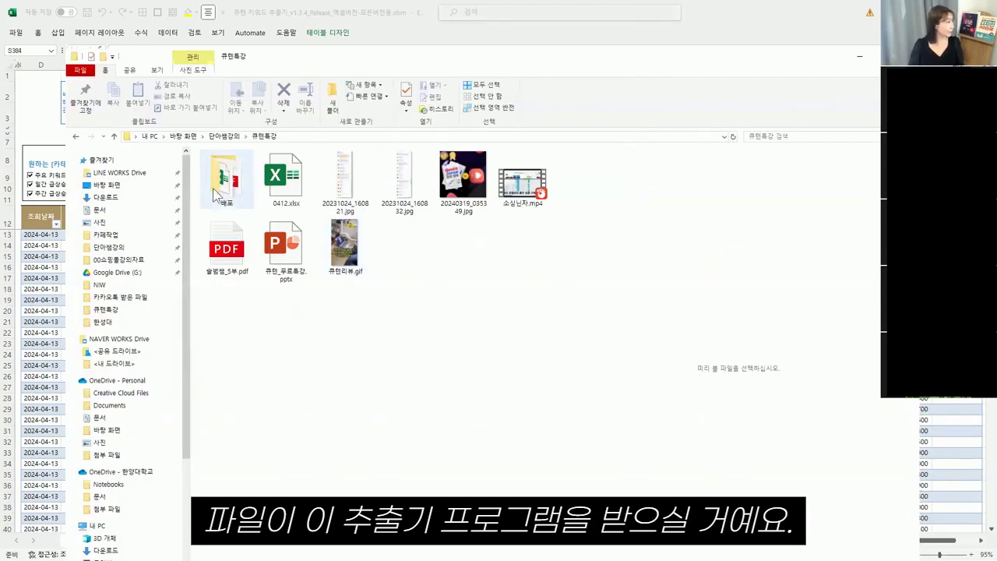
scroll(132, 487, down, 3)
scroll(156, 499, down, 1)
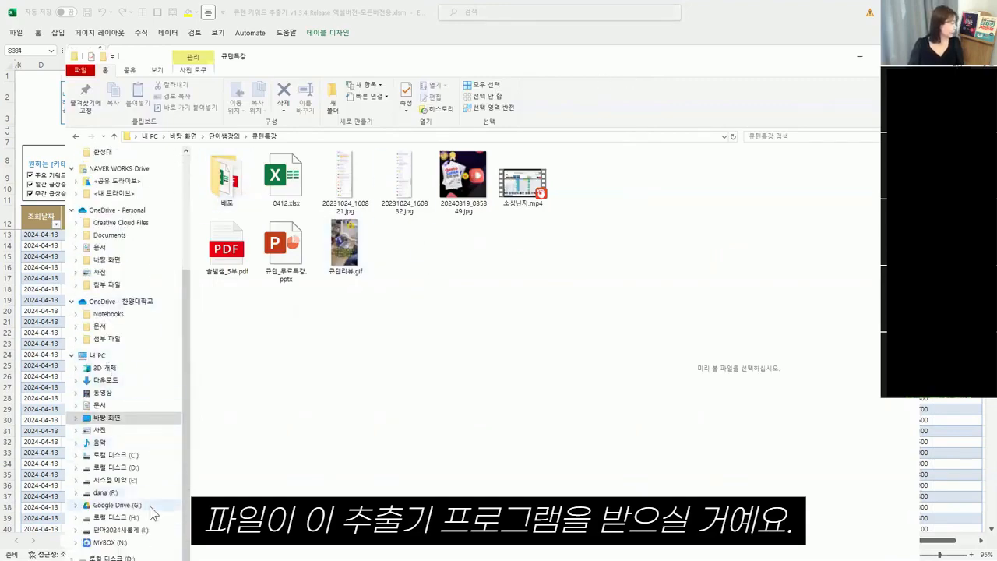
click(146, 468)
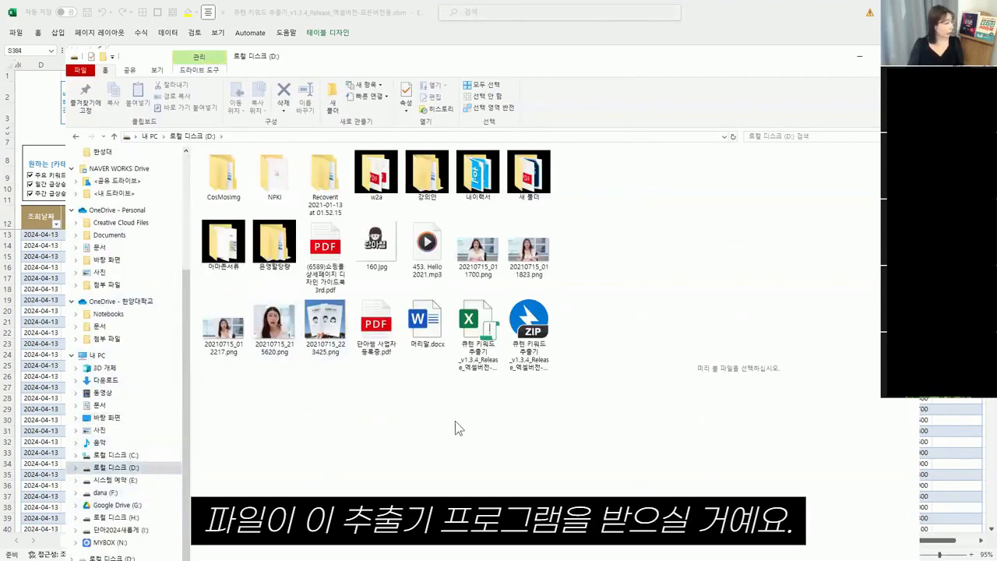
click(472, 323)
ctrl+click(549, 319)
click(541, 325)
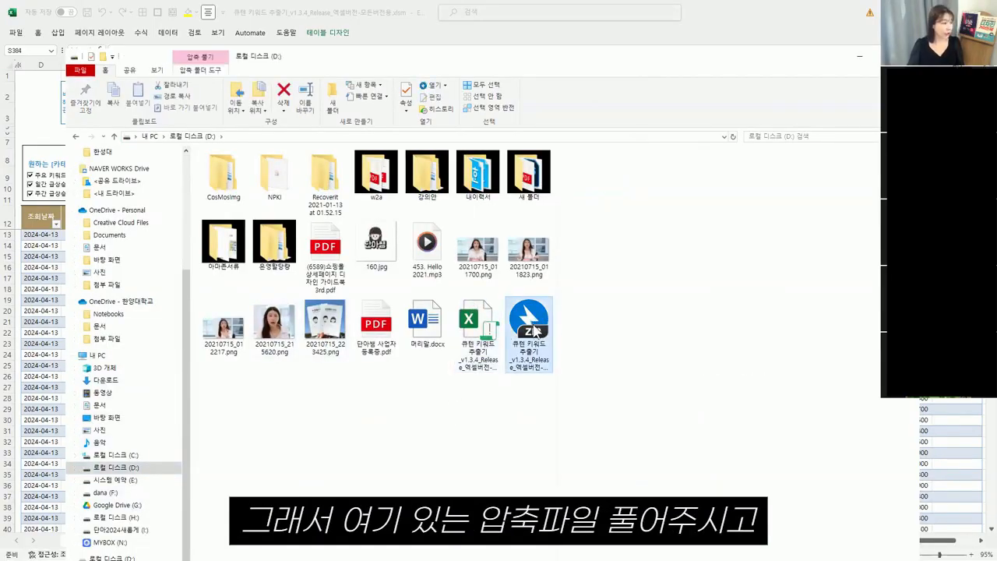
- Switch back to the Excel workbook and open the online usage guide linked on the 안내 sheet
click(754, 30)
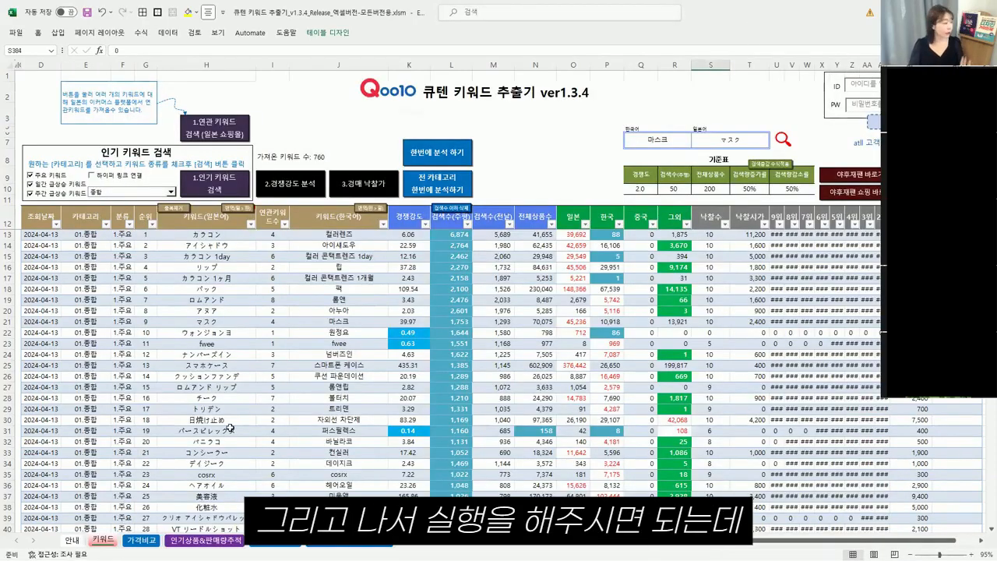
click(71, 540)
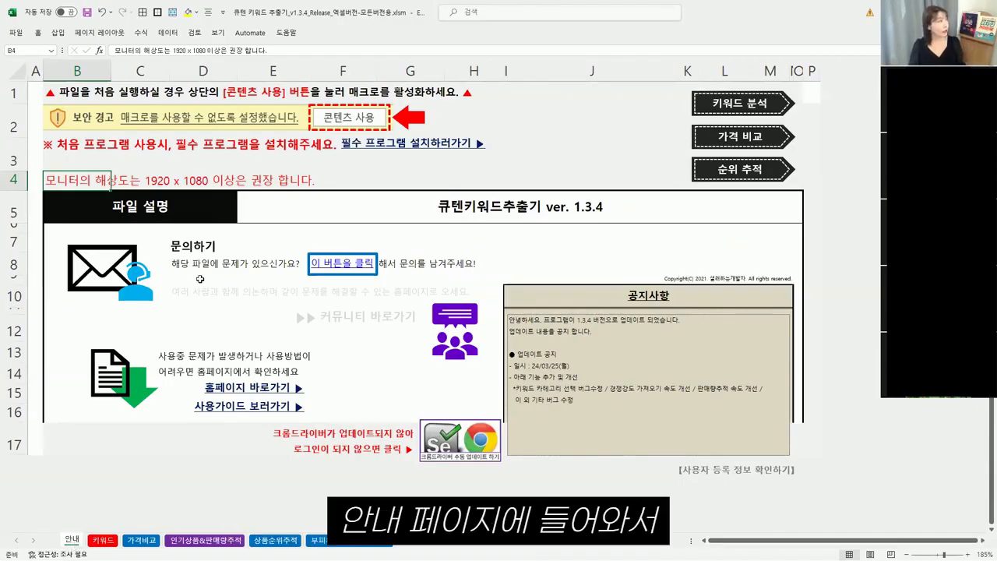
click(159, 129)
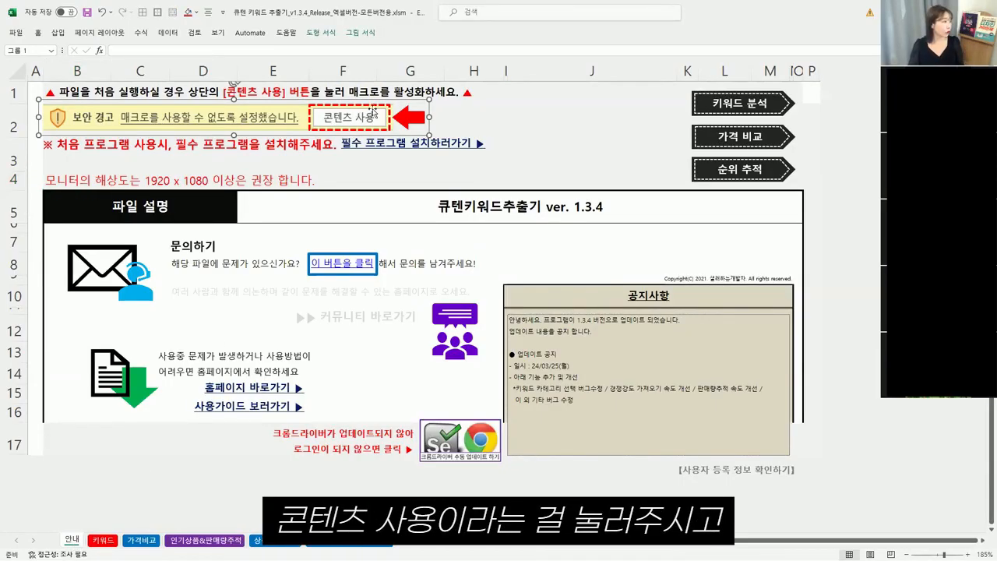
click(412, 164)
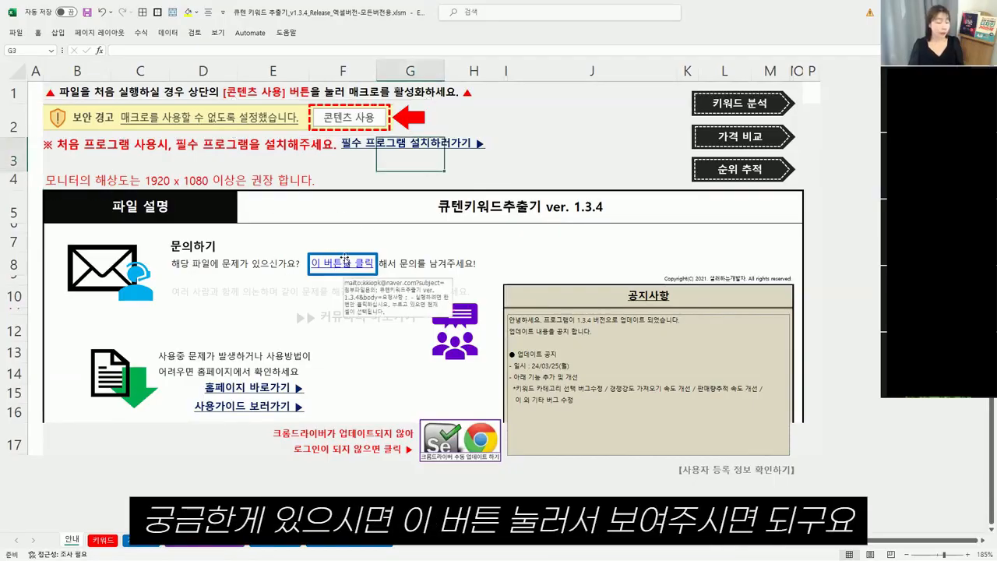
click(240, 413)
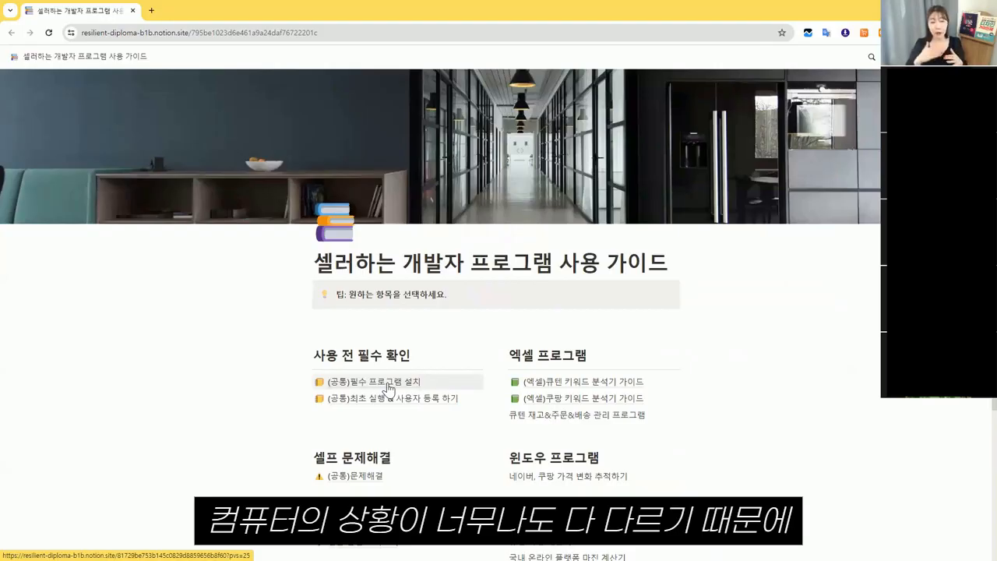
- Open the (공통)필수 프로그램 설치 guide and read its system requirements, required programs and Chrome installation and update instructions
click(389, 387)
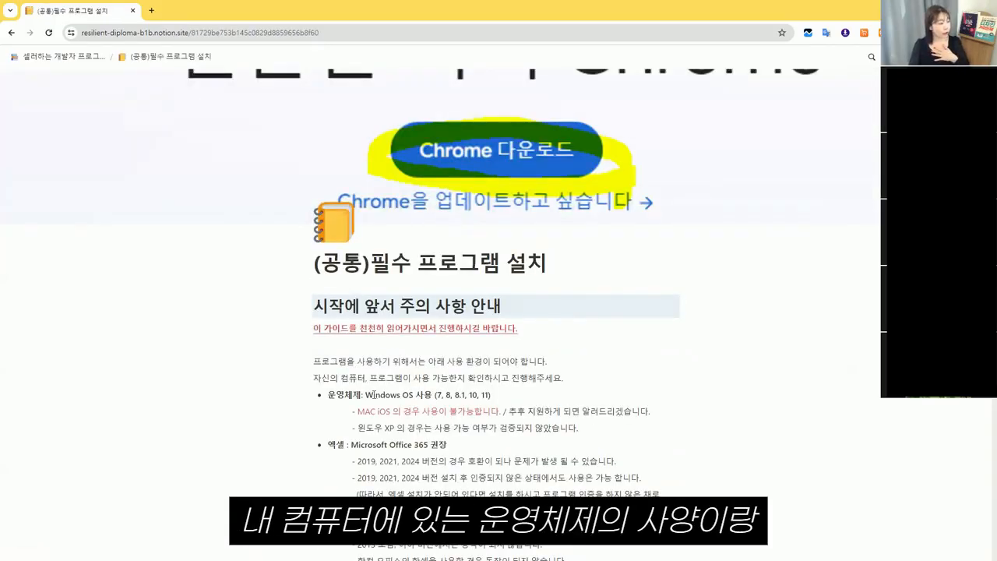
drag(373, 394, 579, 428)
scroll(601, 397, down, 2)
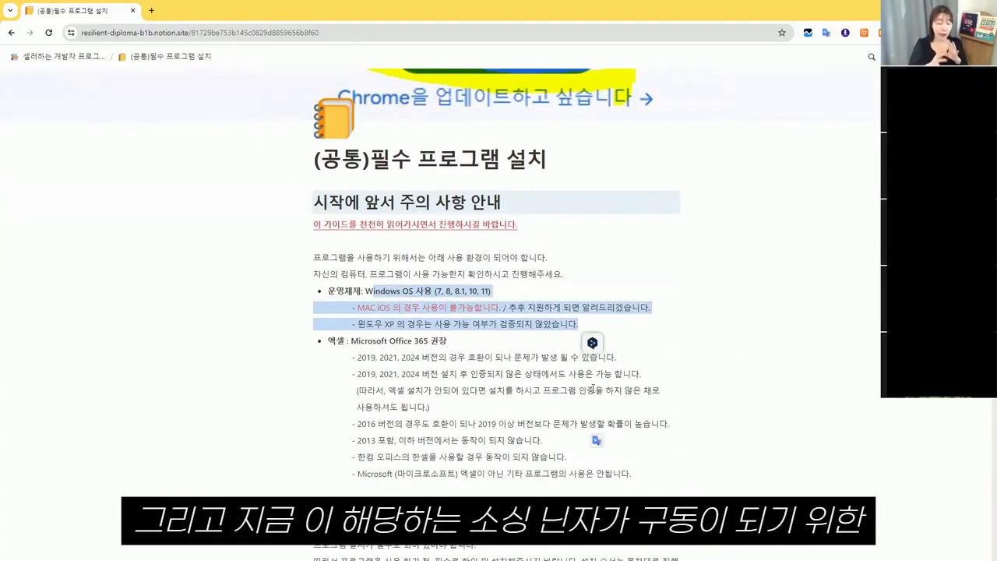
click(549, 397)
scroll(549, 398, down, 6)
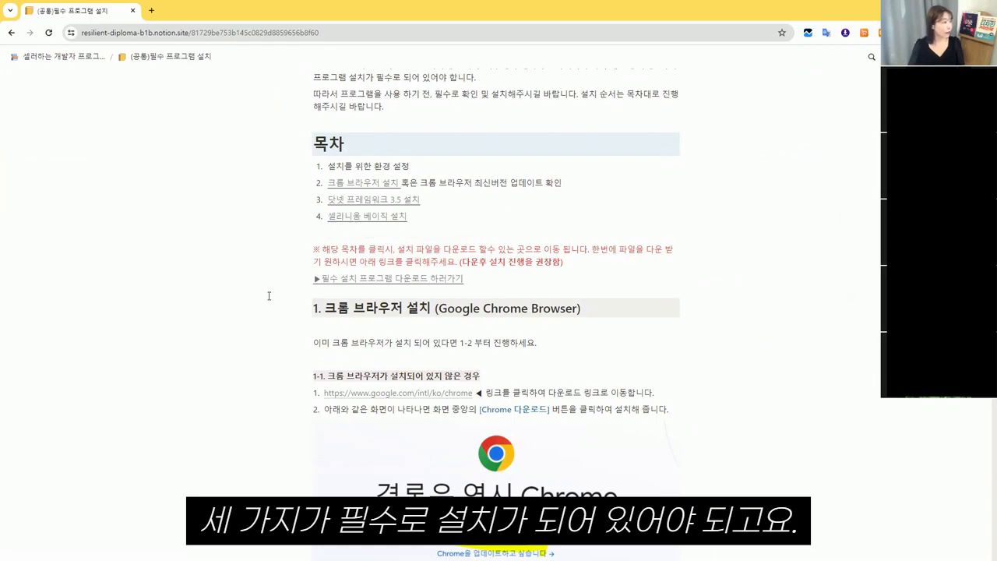
scroll(269, 296, down, 12)
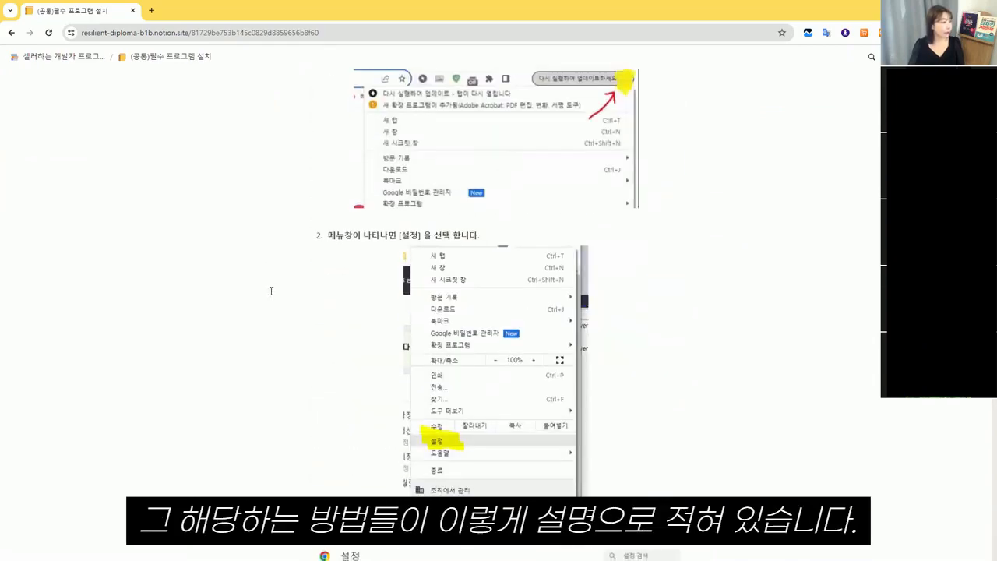
scroll(272, 291, down, 10)
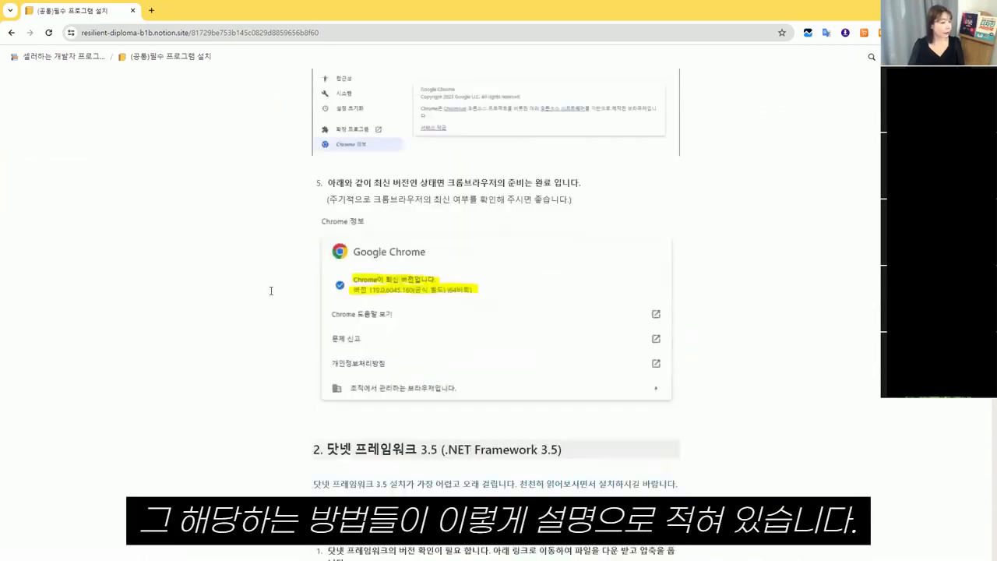
scroll(271, 291, down, 10)
- Return to the guide's main page, open (공통)최초 실행 & 사용자 등록 하기 and read the file download and unblocking instructions
click(11, 33)
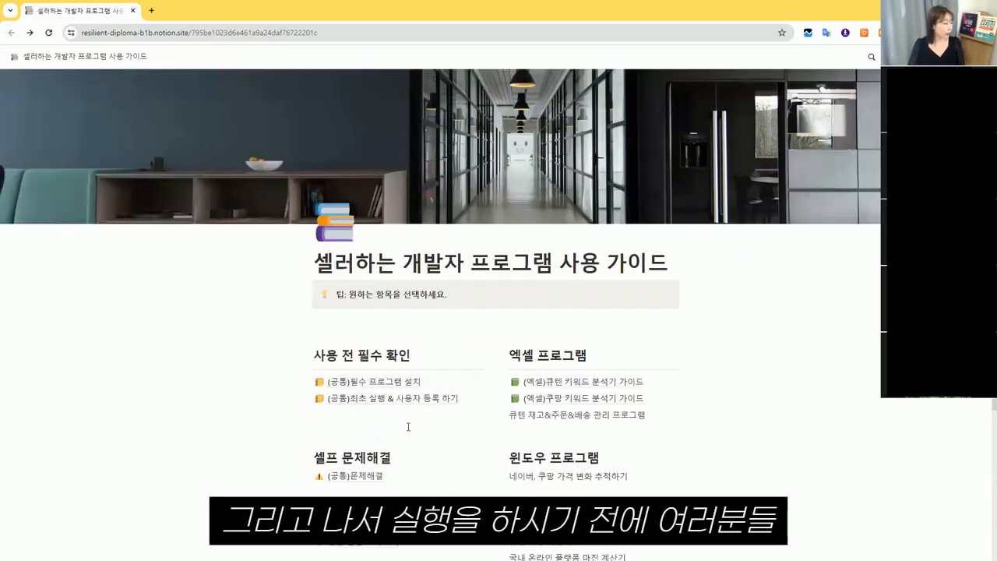
click(366, 411)
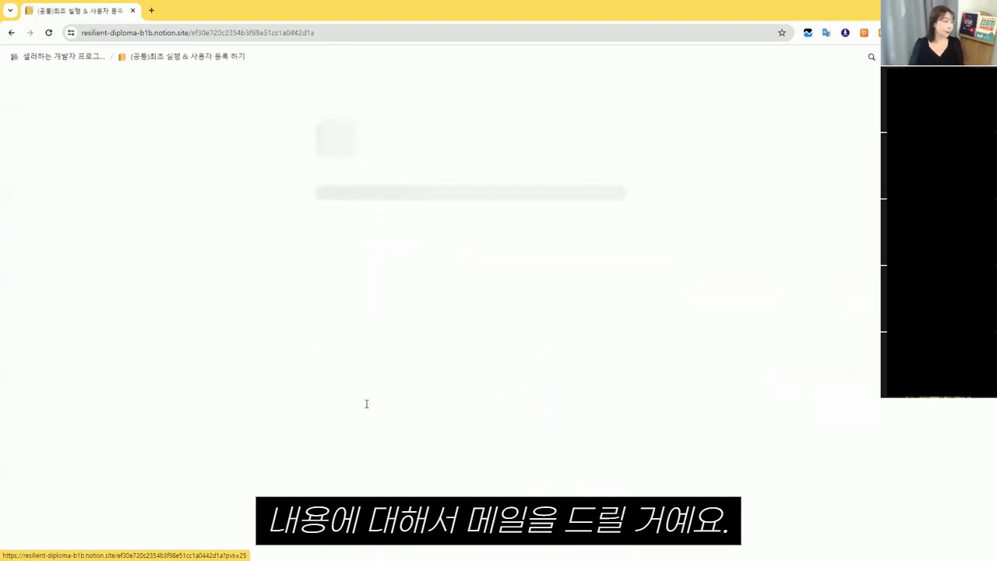
scroll(365, 398, down, 3)
scroll(365, 396, down, 6)
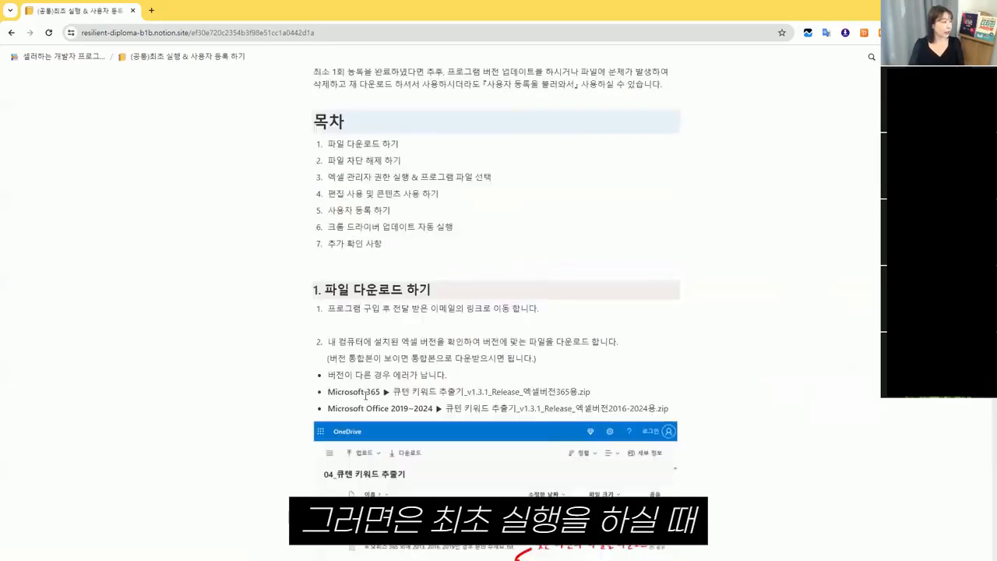
scroll(365, 398, down, 10)
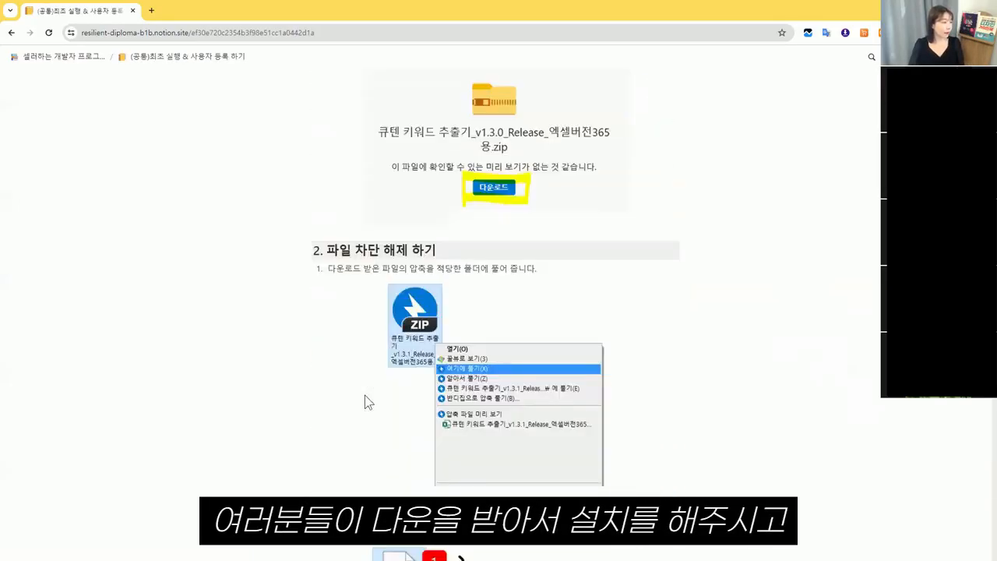
scroll(365, 396, down, 3)
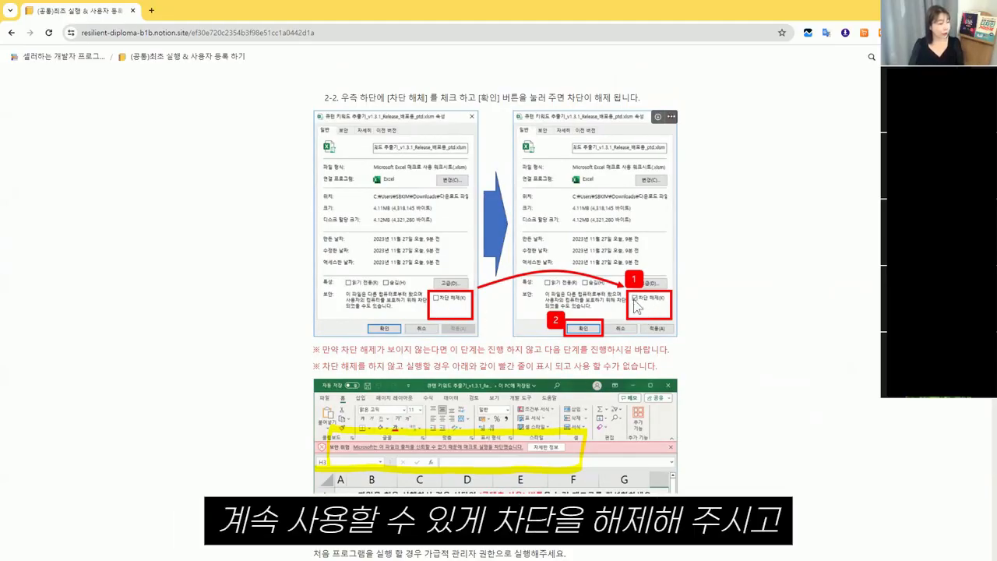
- Read the guide's sections on enabling editing and content, registering the user with a serial number, and allowing VBA macros
scroll(520, 339, down, 6)
scroll(522, 338, down, 14)
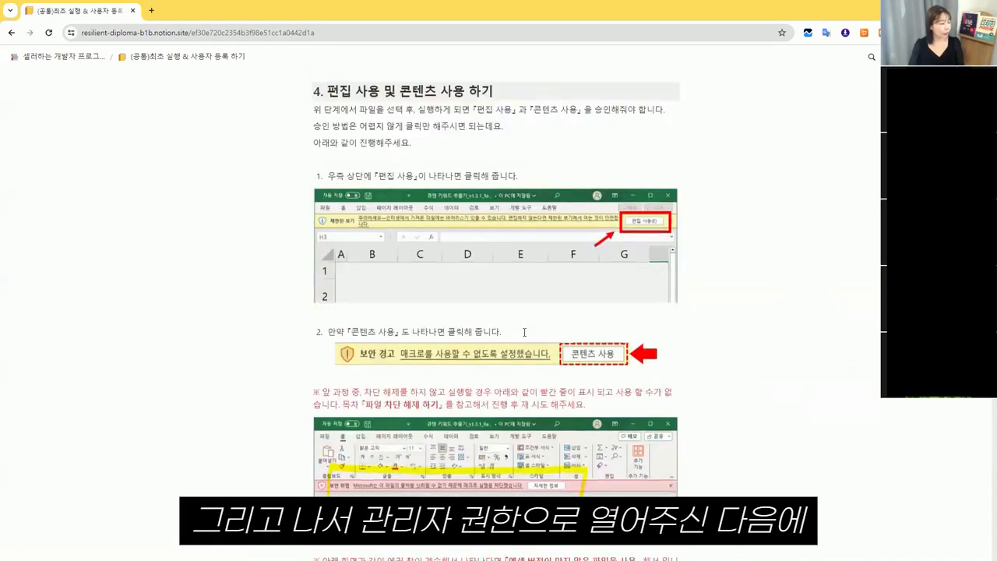
scroll(525, 332, down, 10)
scroll(524, 332, down, 3)
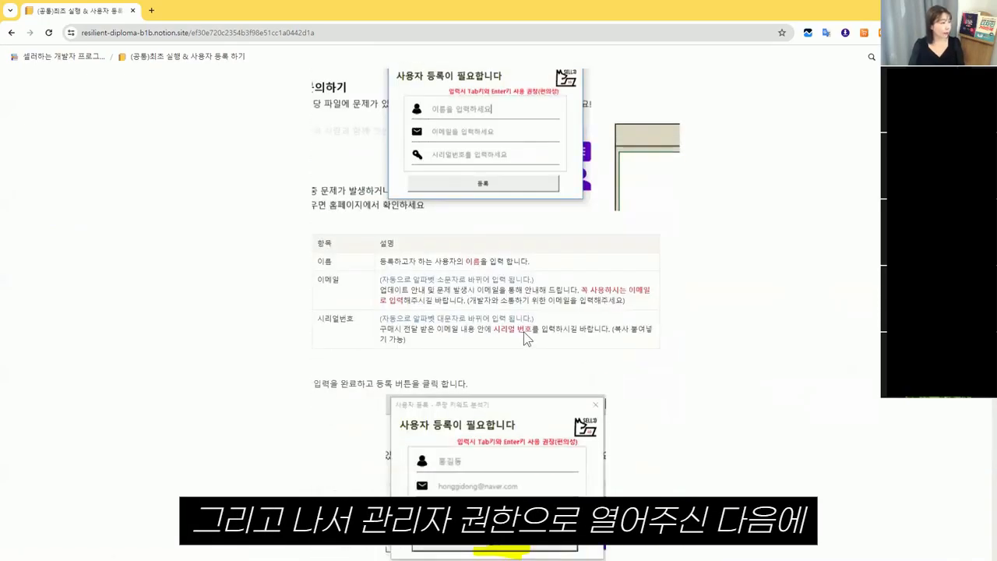
scroll(514, 312, up, 2)
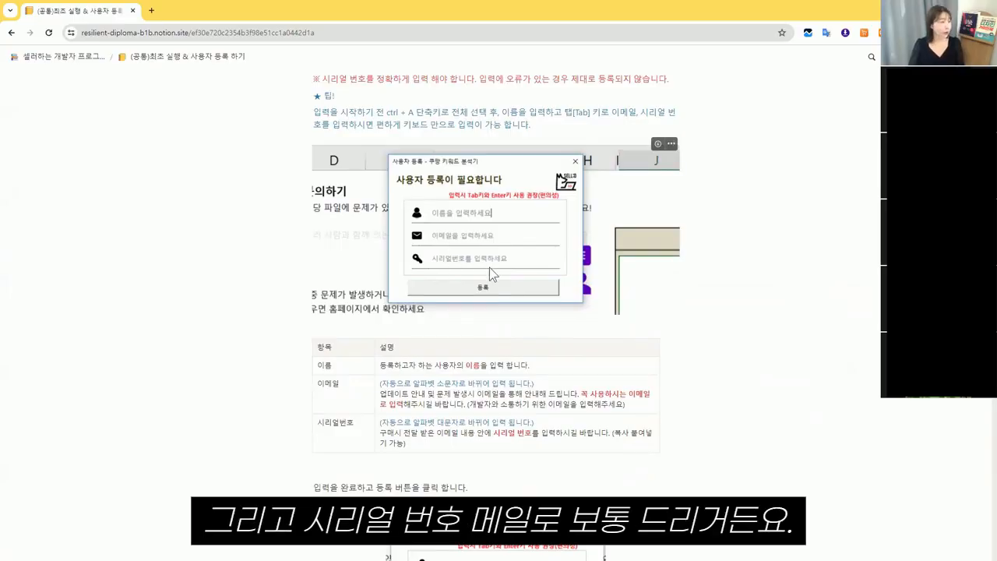
scroll(550, 316, down, 10)
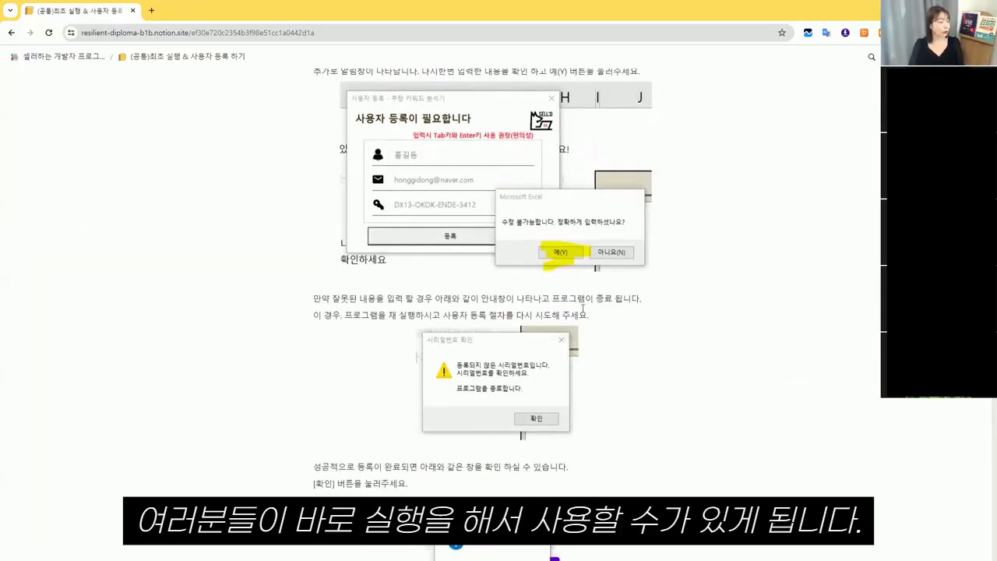
scroll(559, 382, down, 6)
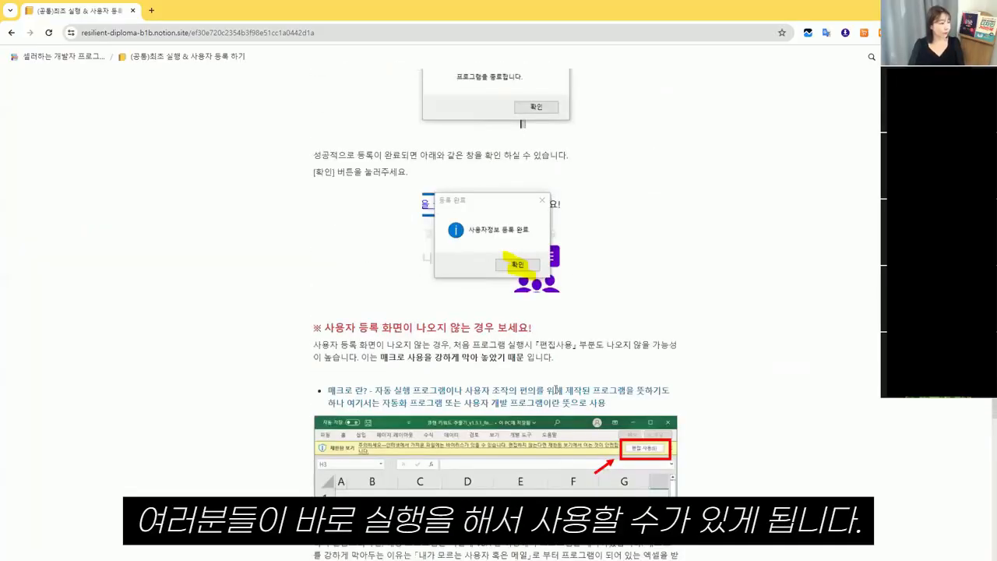
scroll(558, 382, down, 4)
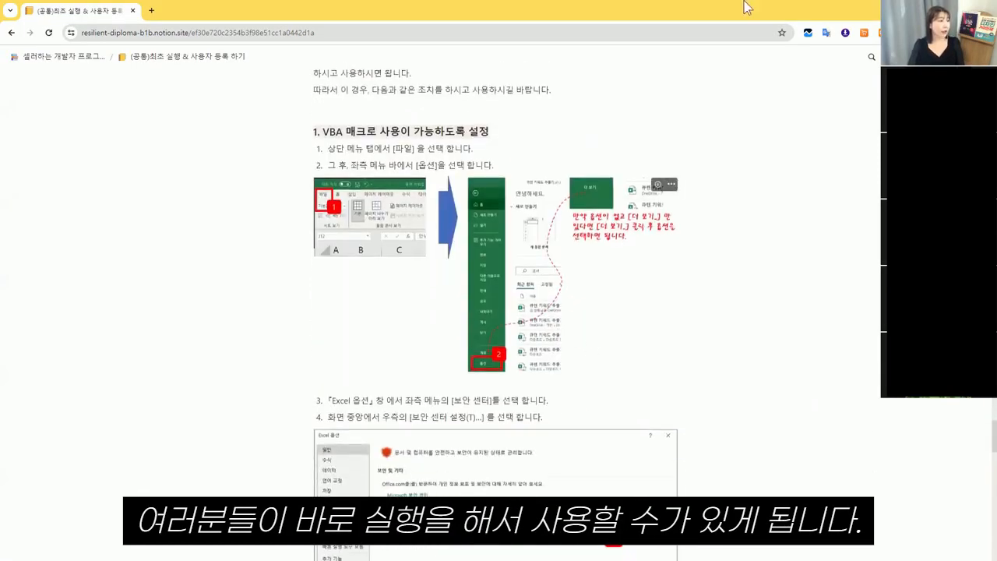
- Leave the browser guide and open the 키워드 sheet in the Excel workbook
click(937, 10)
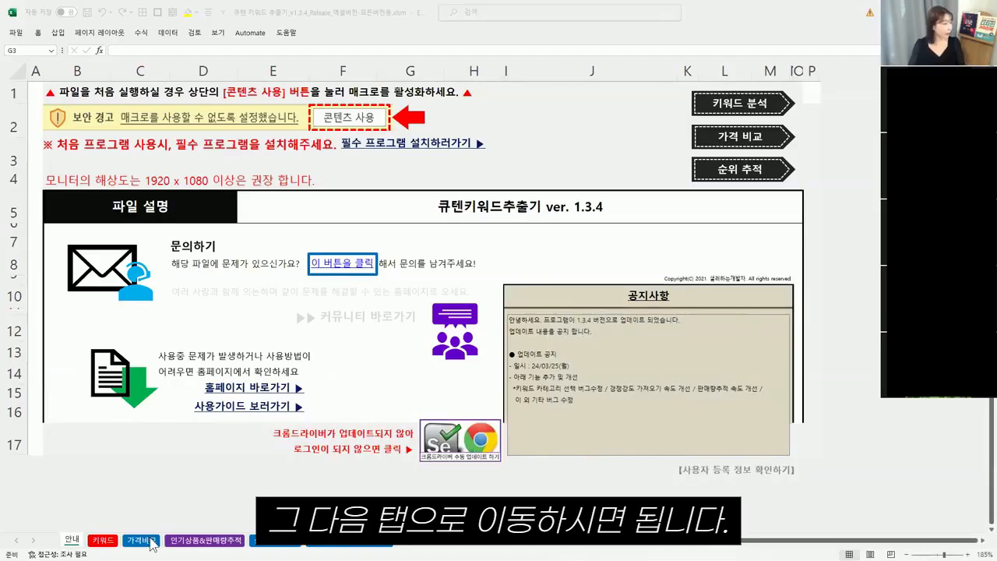
click(113, 545)
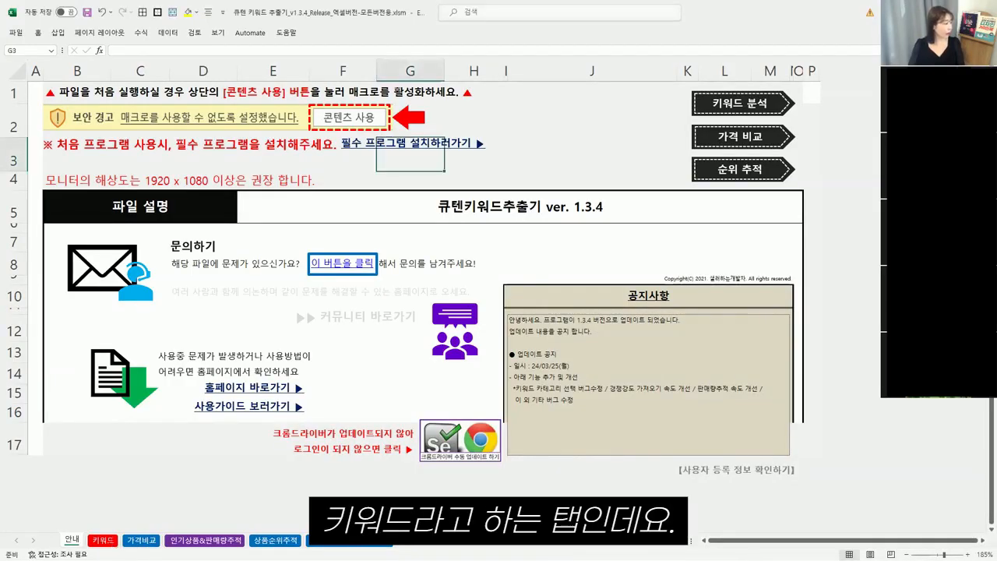
click(102, 540)
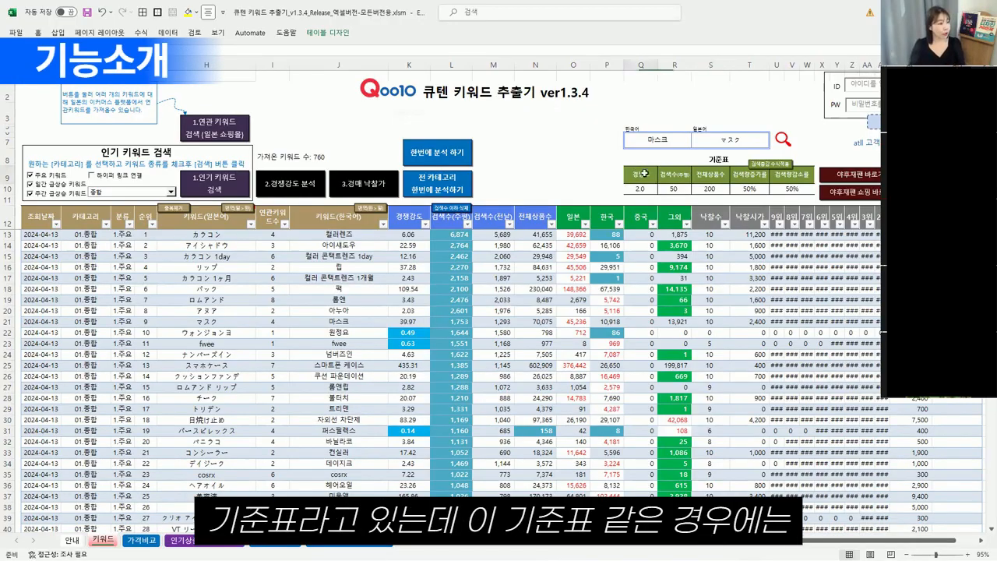
- Examine the 기준표 criteria table, checking the 경쟁도 and 검색수(주평) threshold cells
drag(643, 176, 792, 190)
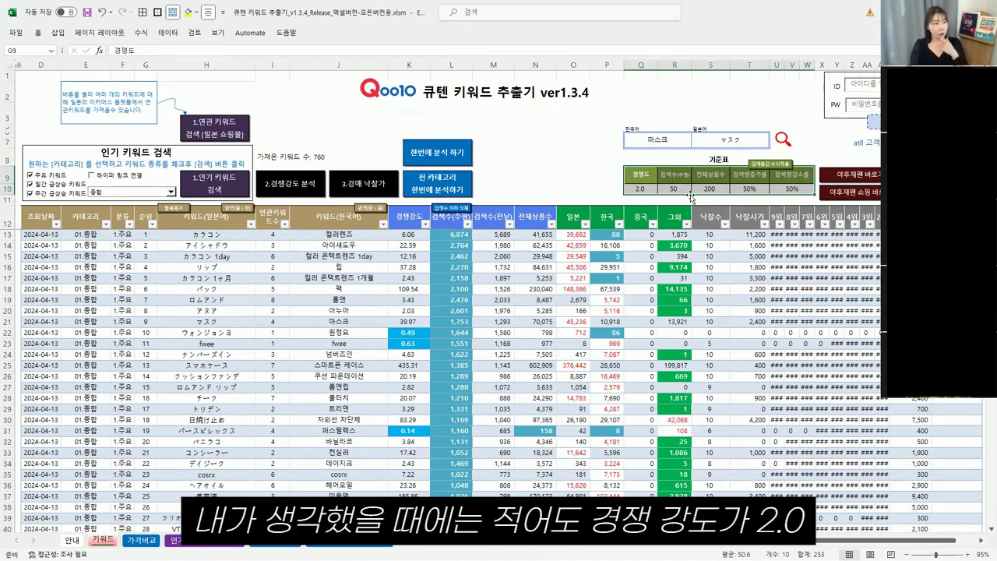
click(641, 189)
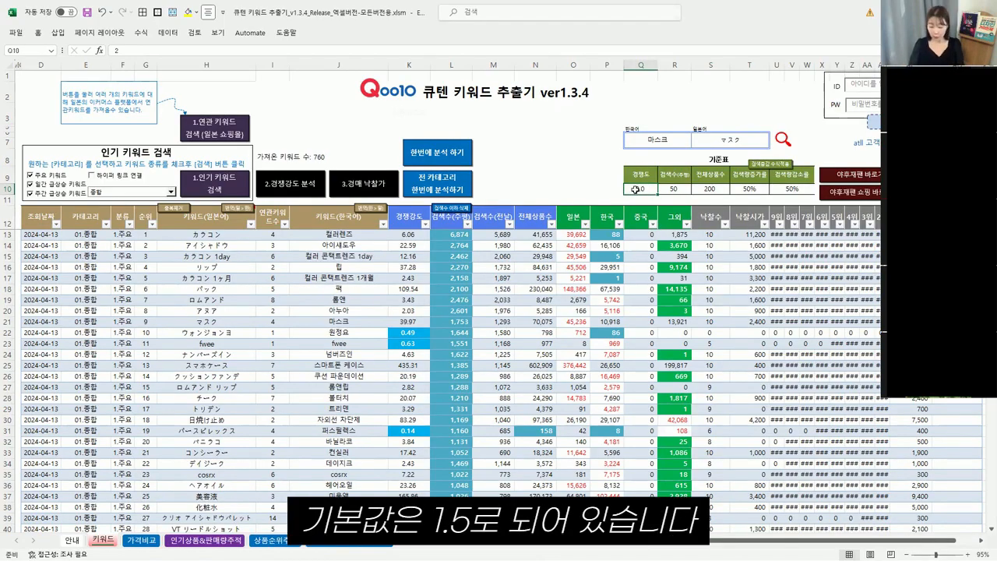
click(684, 173)
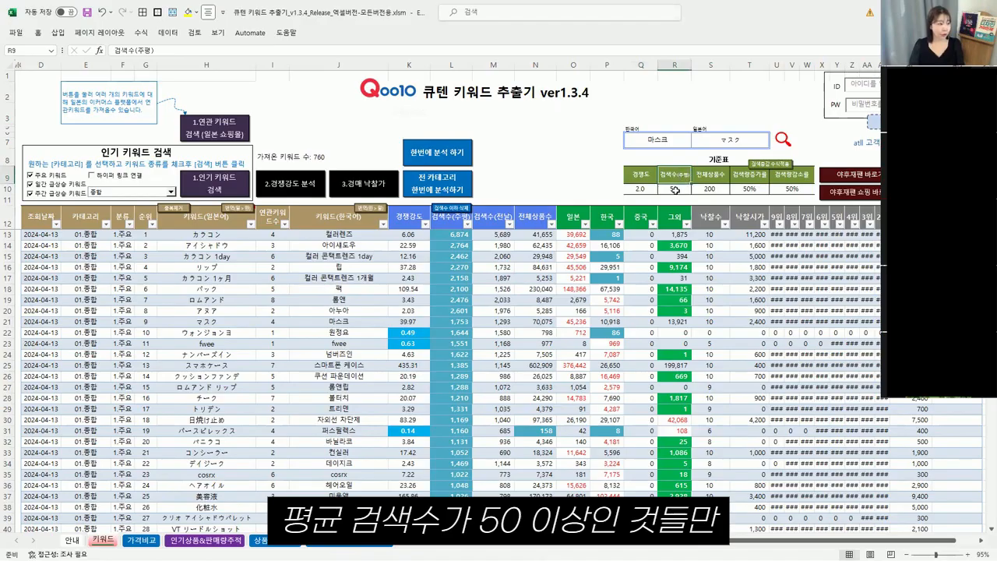
click(675, 190)
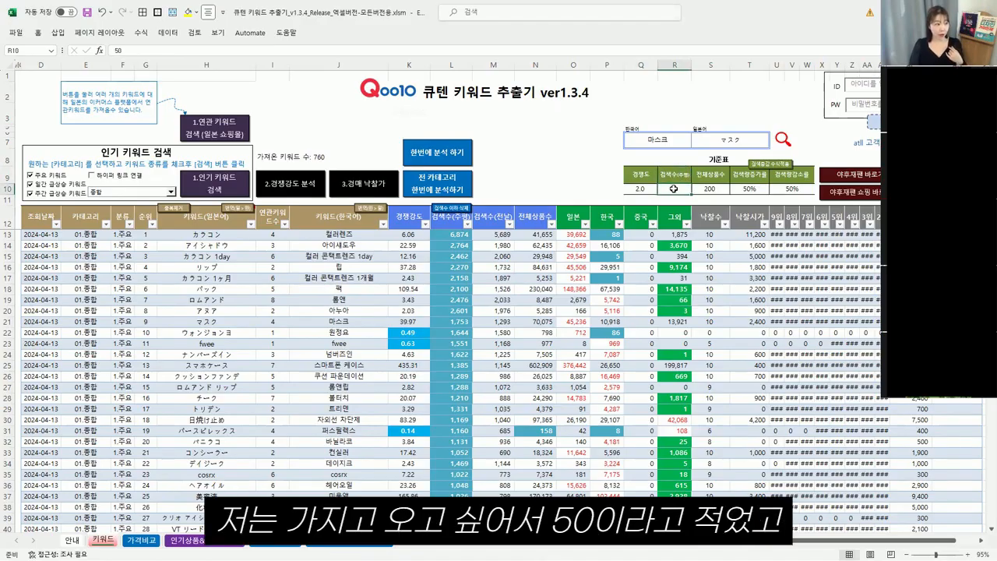
- Check the 전체상품수 threshold in the 기준표 against that column's values, and inspect the 한국어 and 일본어 translation cells for 마스크
click(715, 189)
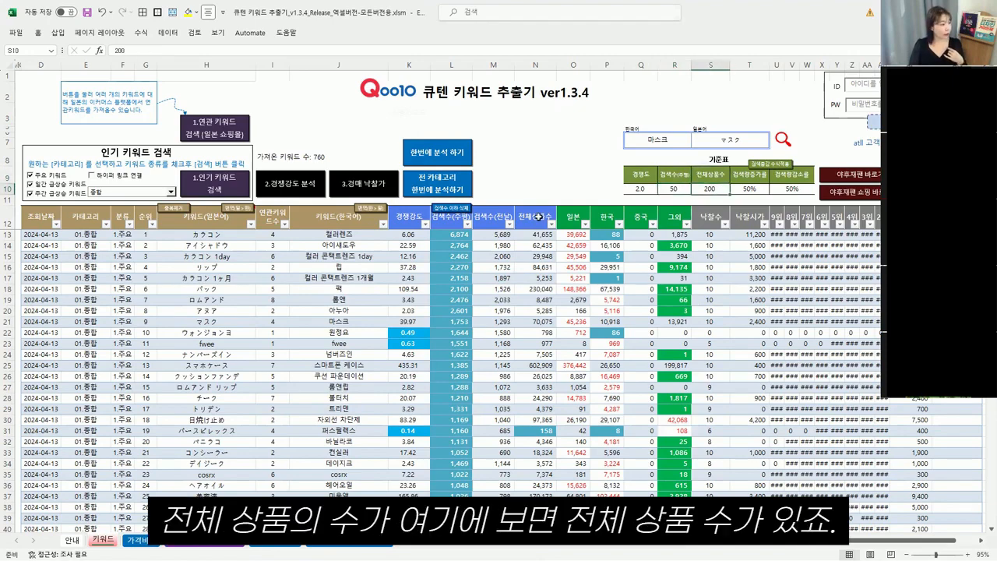
click(546, 334)
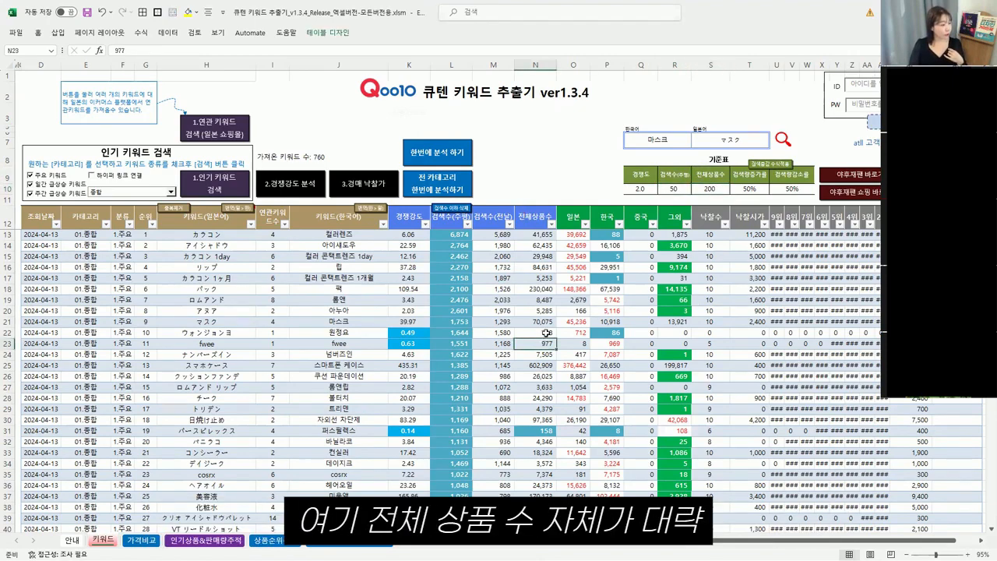
click(547, 342)
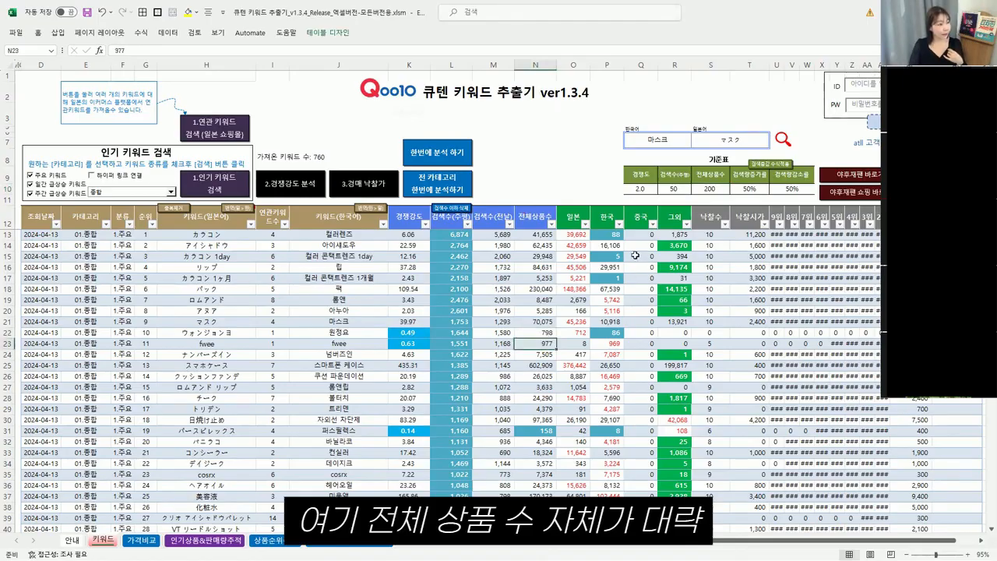
click(716, 189)
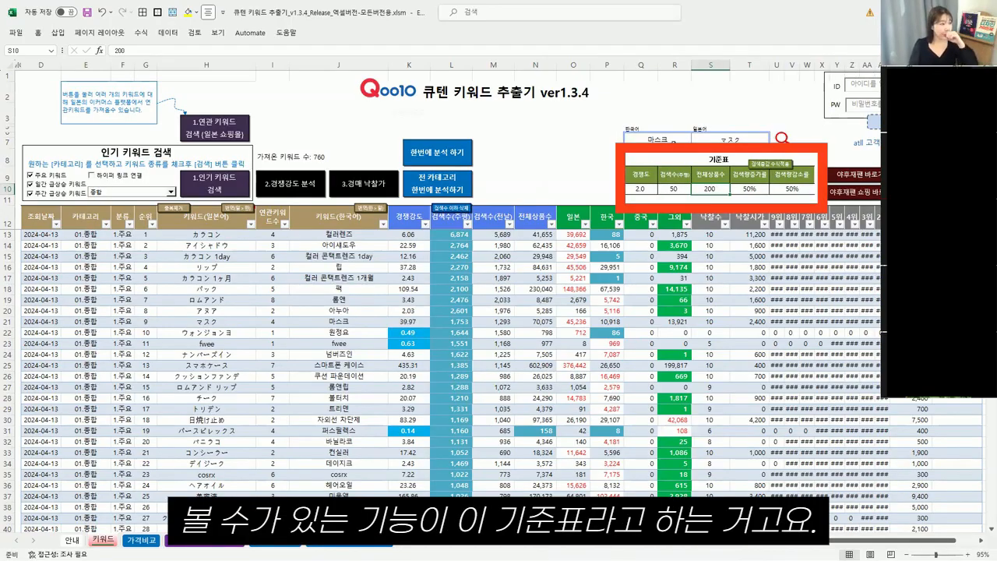
click(674, 144)
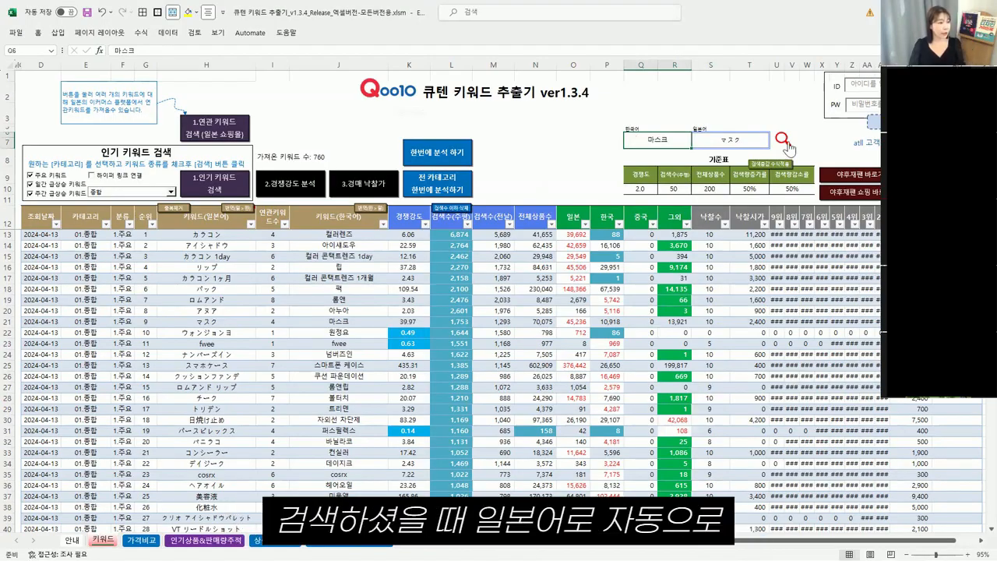
click(721, 143)
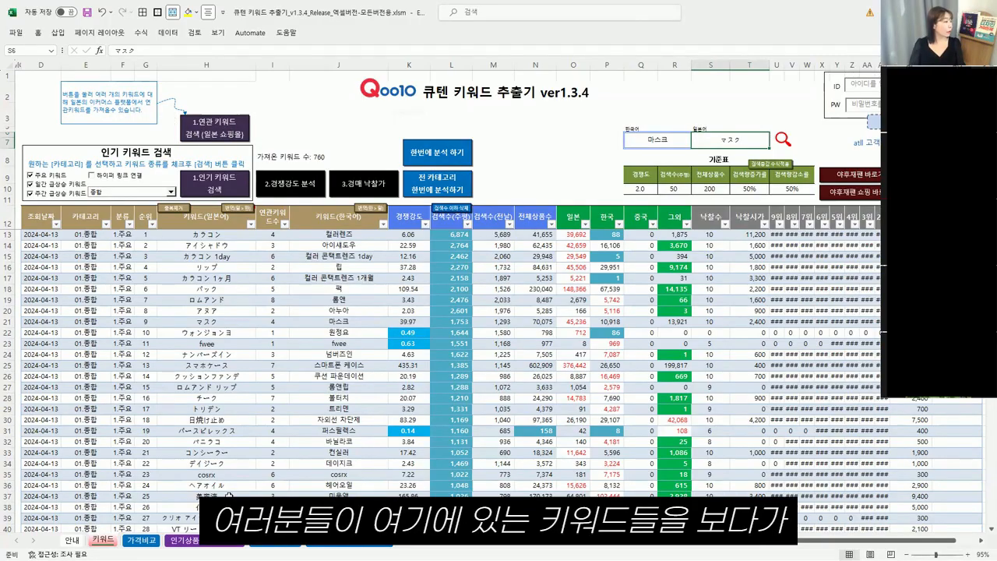
- Browse the keyword list and view the input fields and platform options of the 연관키워드 일괄 가져오기 dialog
scroll(351, 425, down, 2)
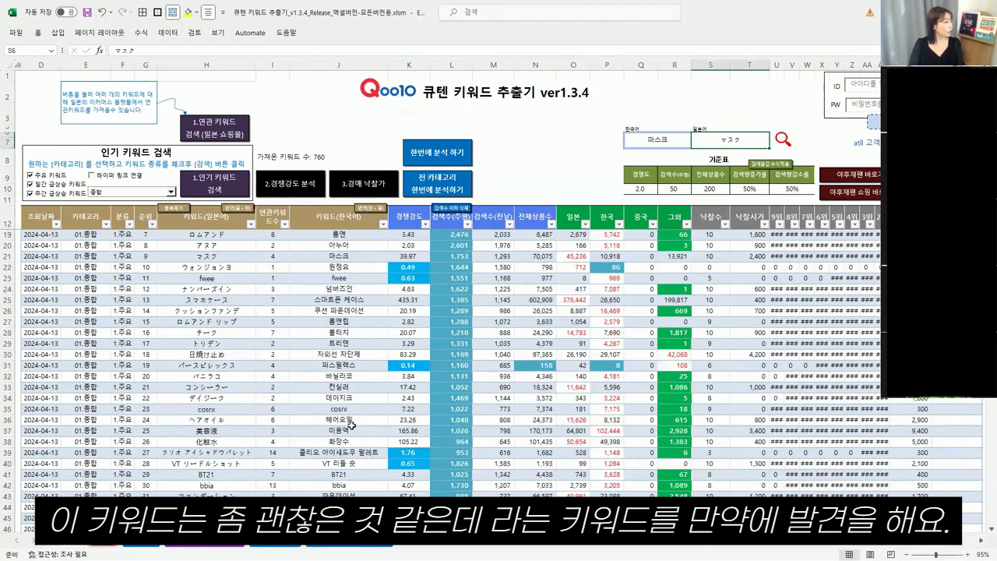
scroll(352, 424, down, 17)
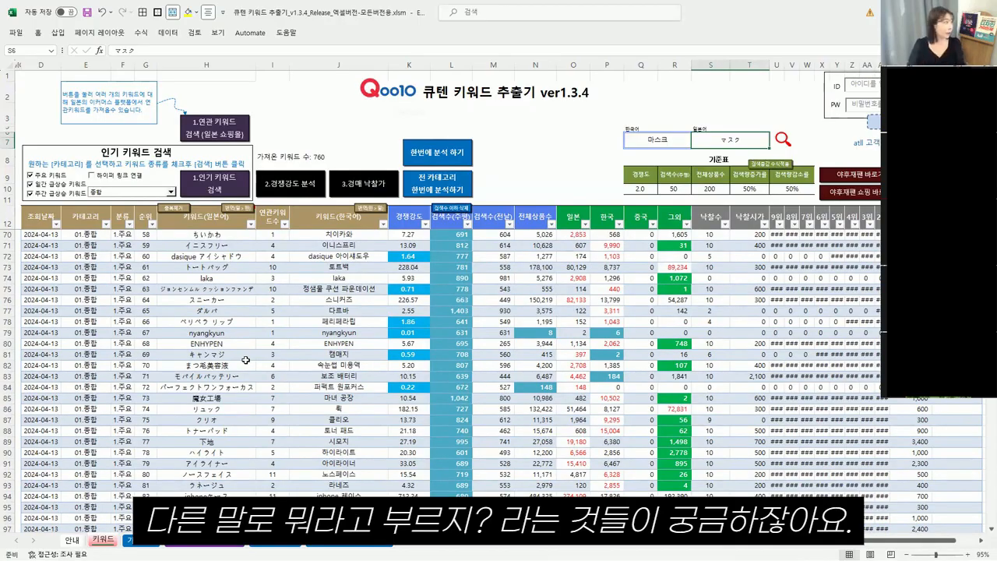
click(230, 133)
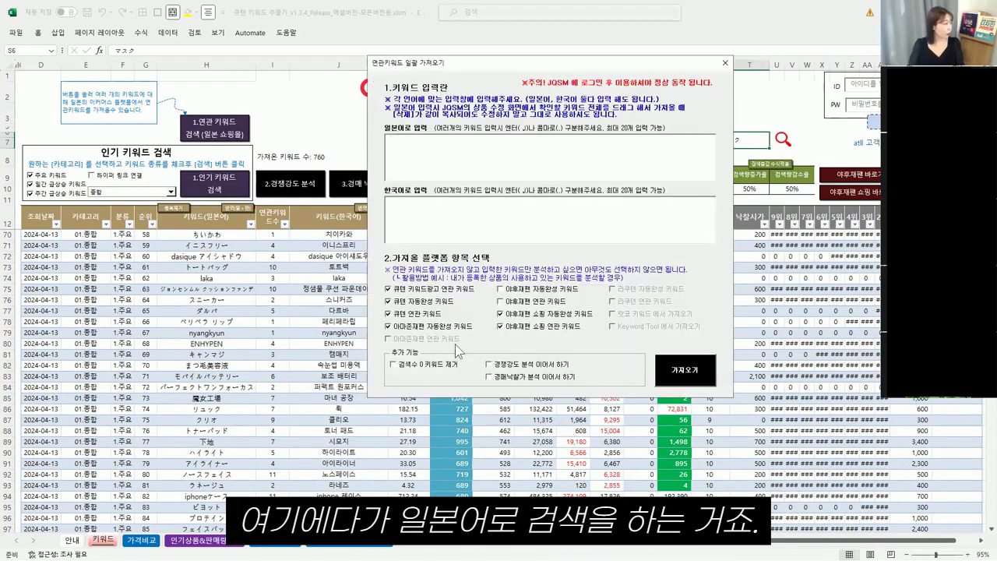
click(725, 62)
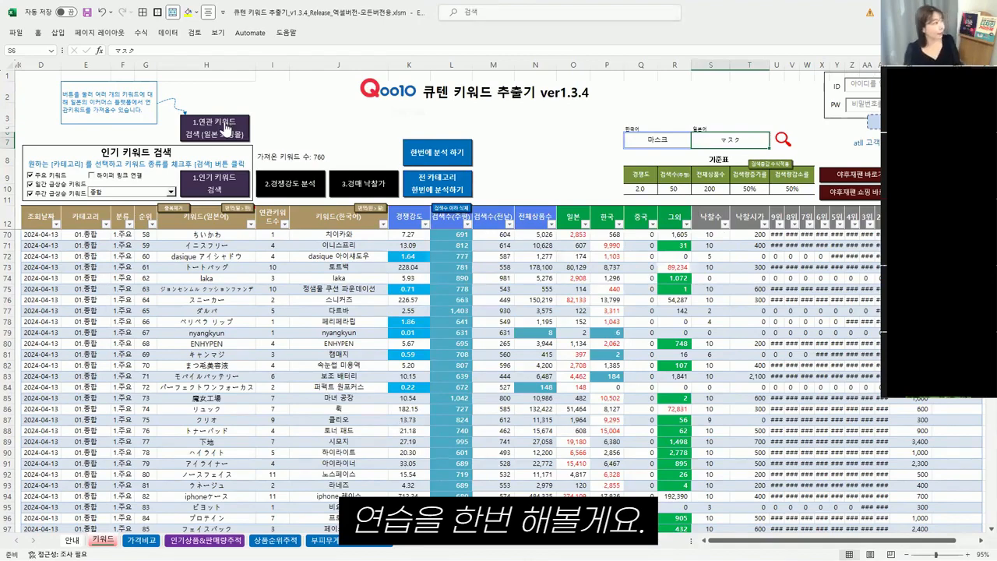
- Examine the 인기 키워드 검색 area, the 보조 배터리 keyword row and the available category choices
click(154, 146)
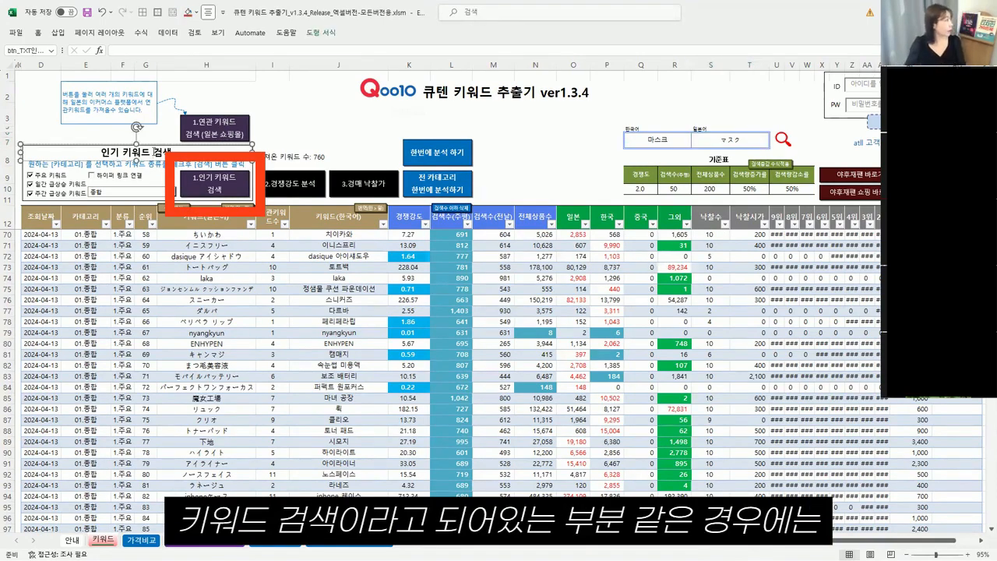
click(216, 377)
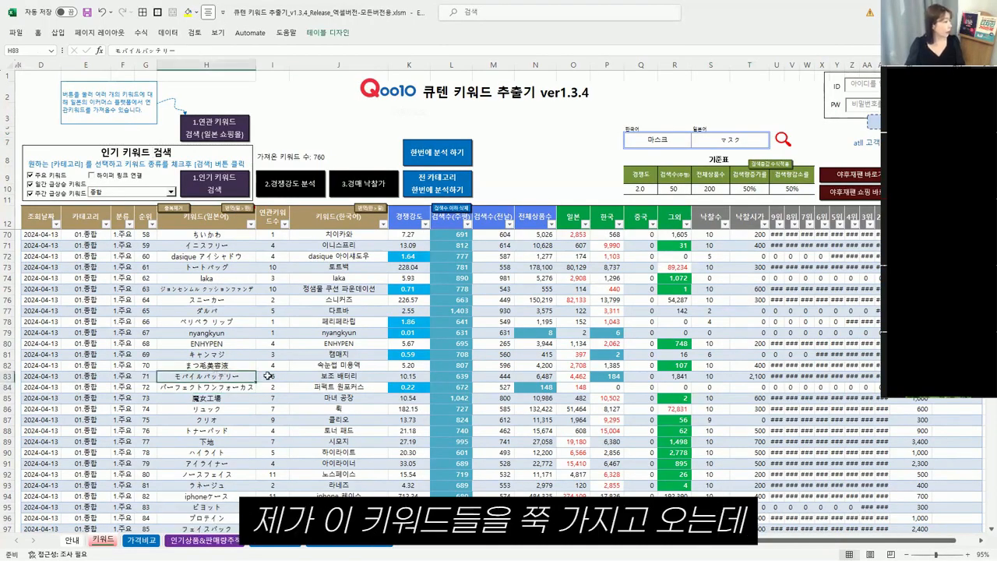
click(331, 380)
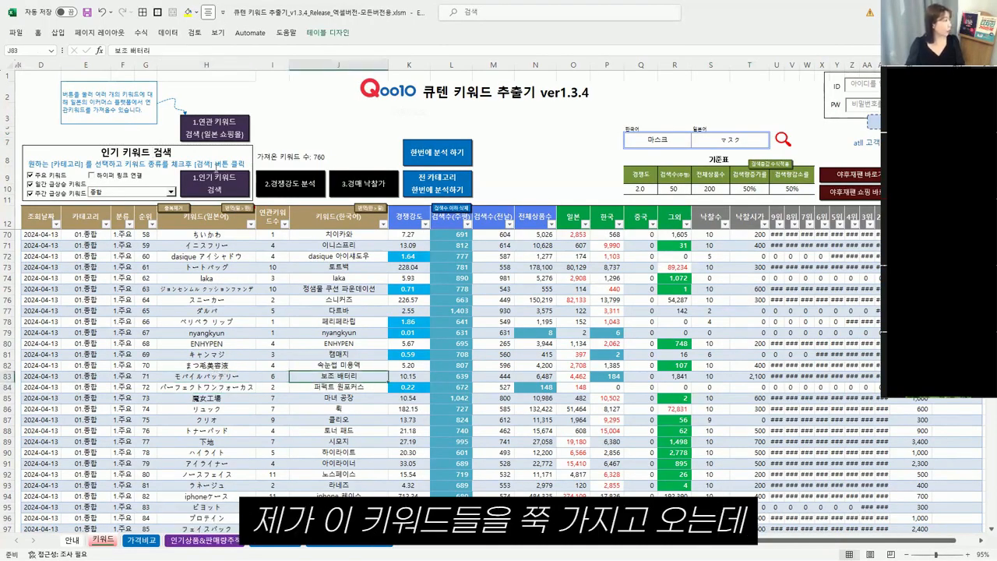
click(160, 192)
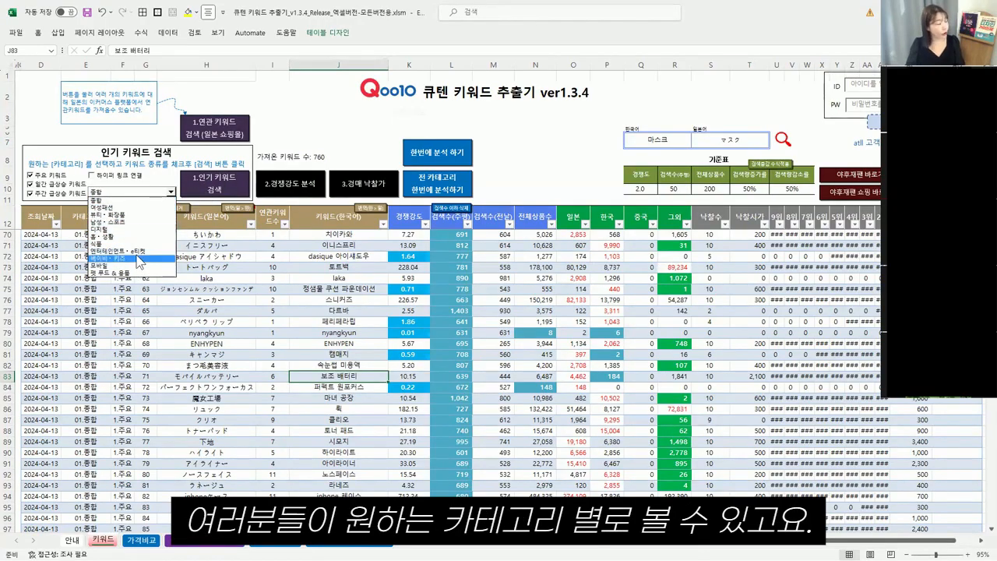
click(287, 314)
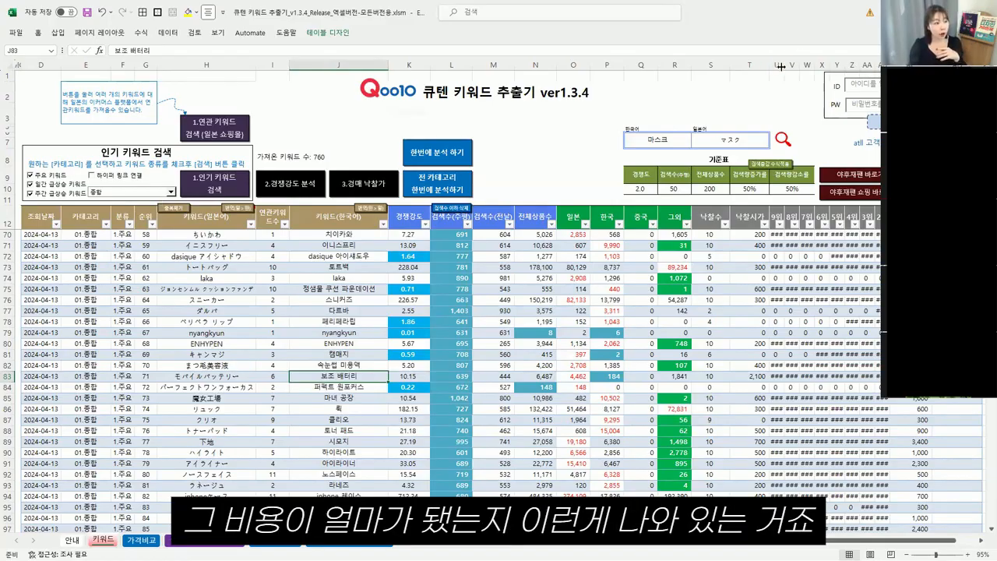
- Inspect the winning-bid price cells in the ad rank columns for several keywords
click(795, 238)
click(867, 245)
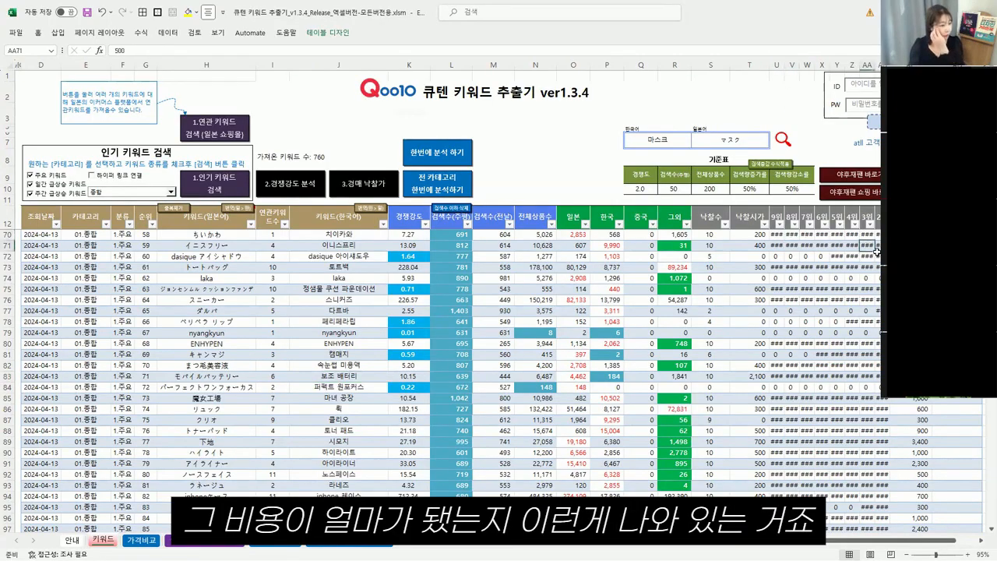
click(869, 278)
click(867, 324)
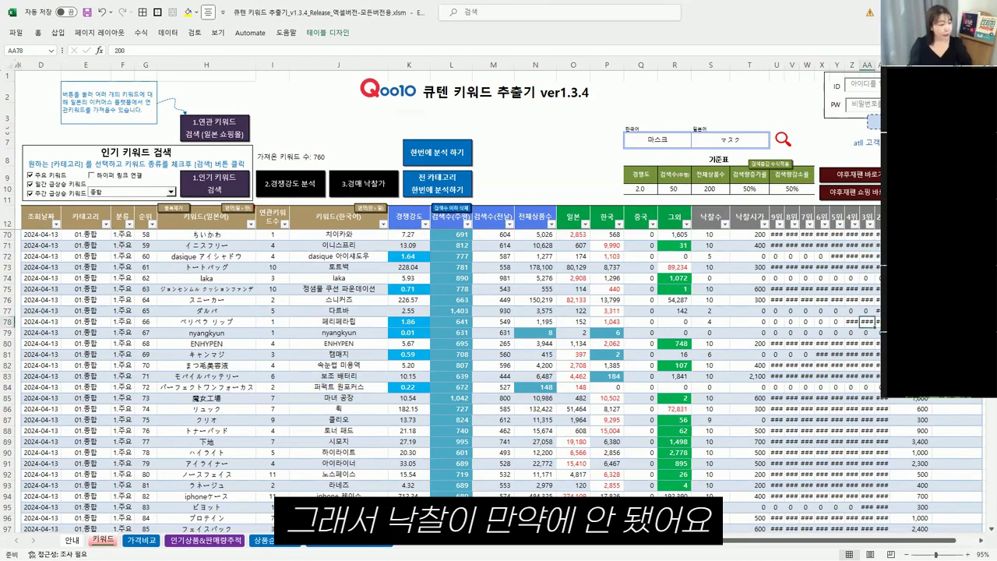
- Highlight the nyangkyun row and check its weekly search count and its total, Japanese and Korean product counts
drag(874, 344, 312, 332)
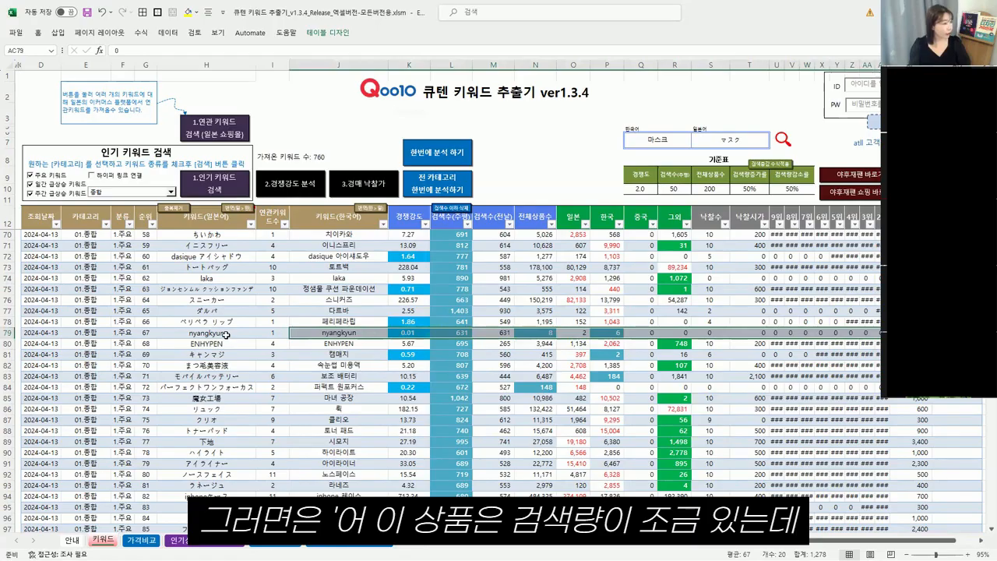
click(452, 334)
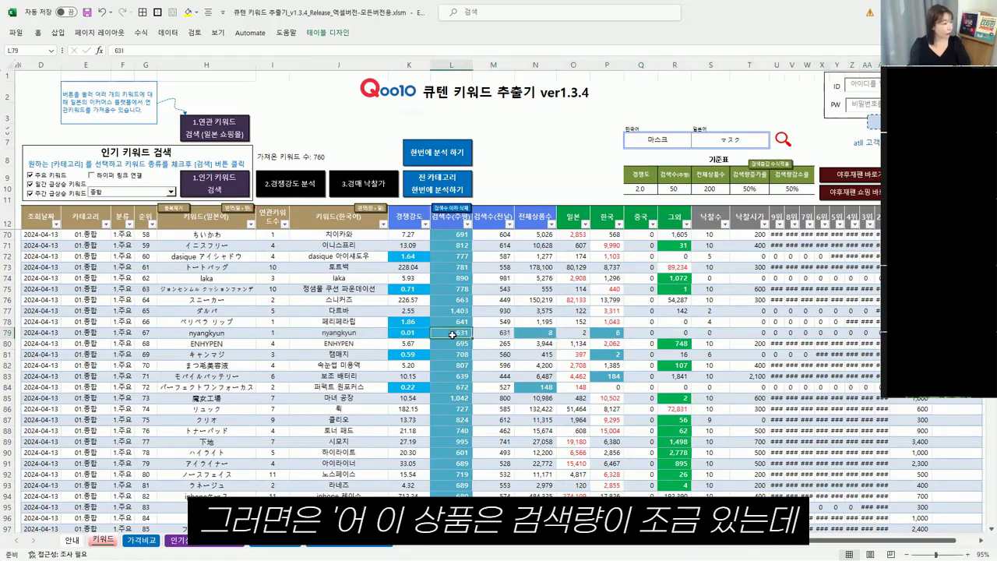
click(538, 333)
click(577, 333)
click(608, 333)
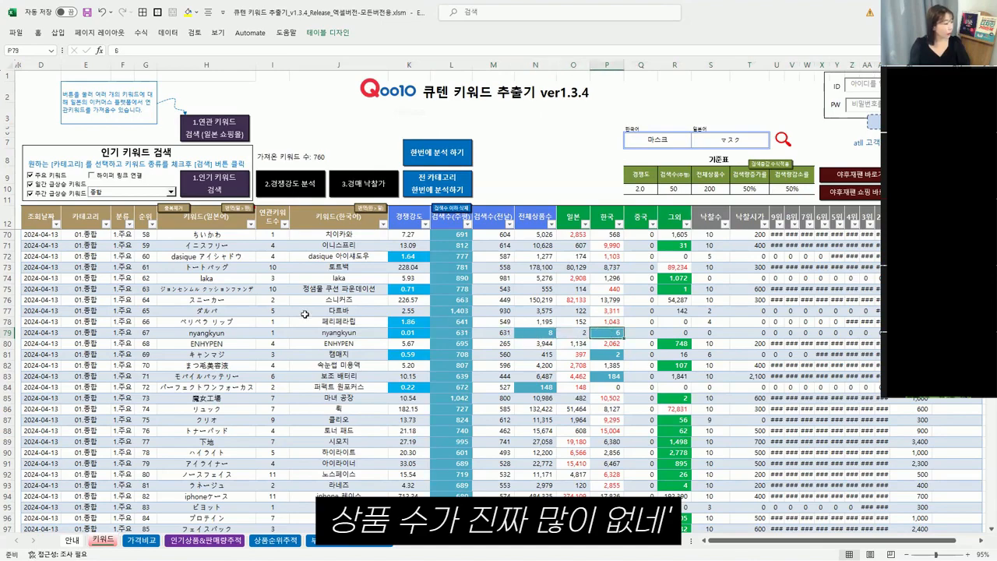
- Open the Qoo10 search results for nyangkyun, review the listed products and return to the workbook
click(219, 334)
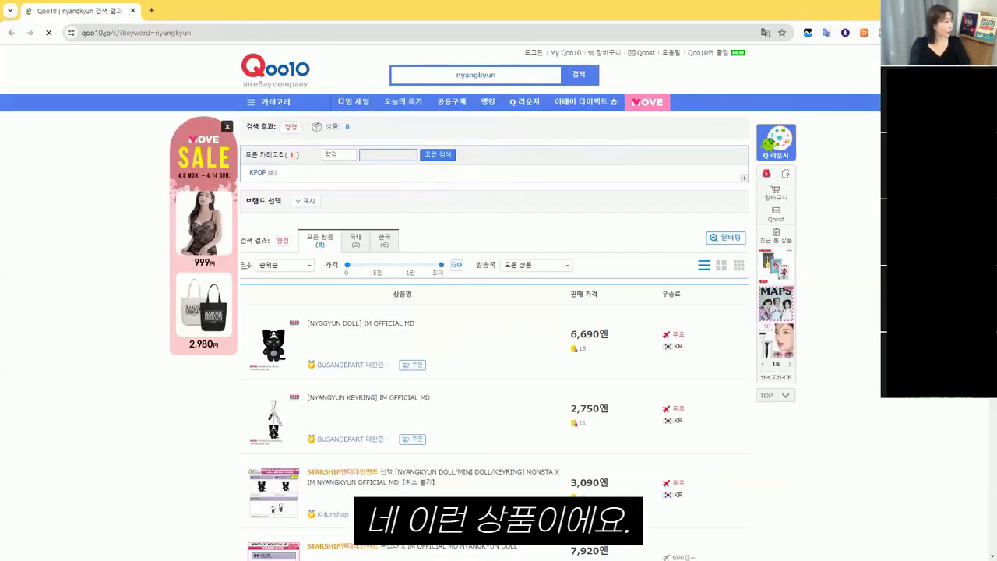
scroll(499, 297, down, 6)
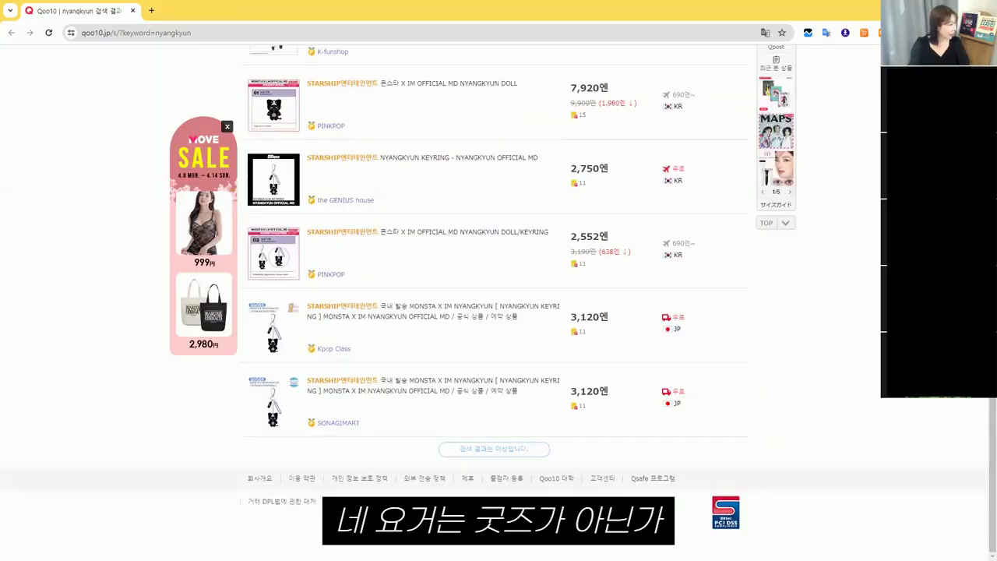
scroll(498, 296, up, 3)
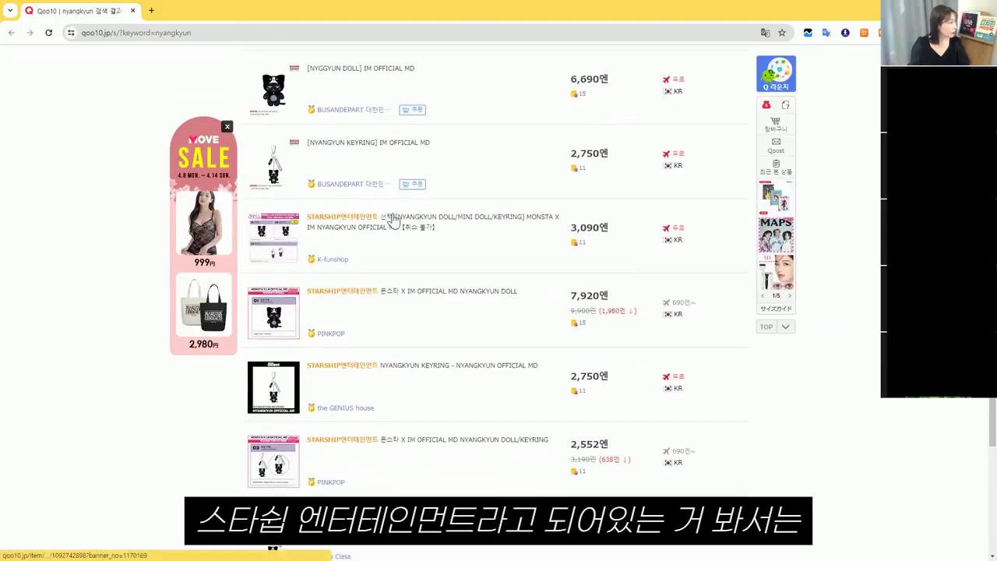
scroll(392, 196, up, 2)
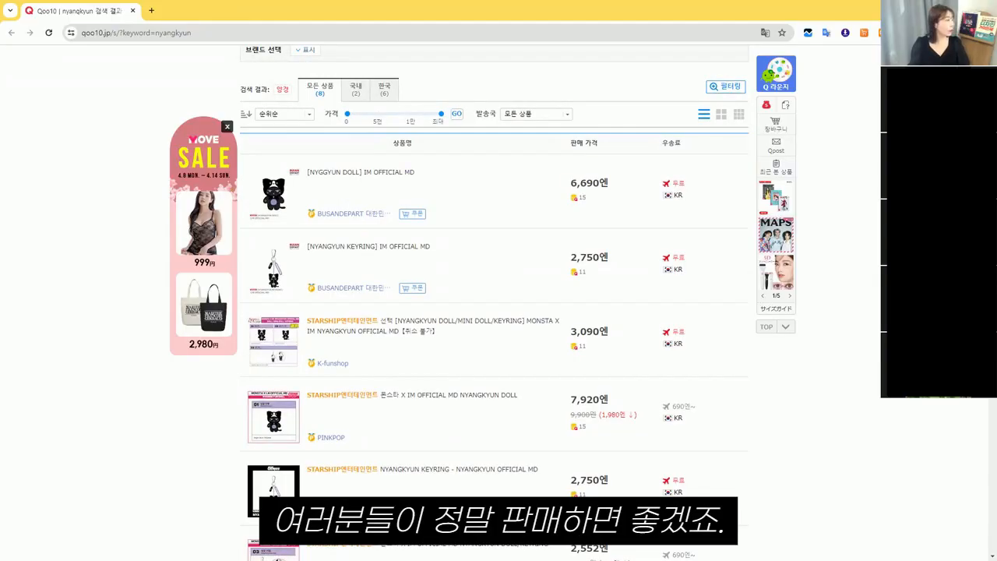
click(938, 10)
click(383, 412)
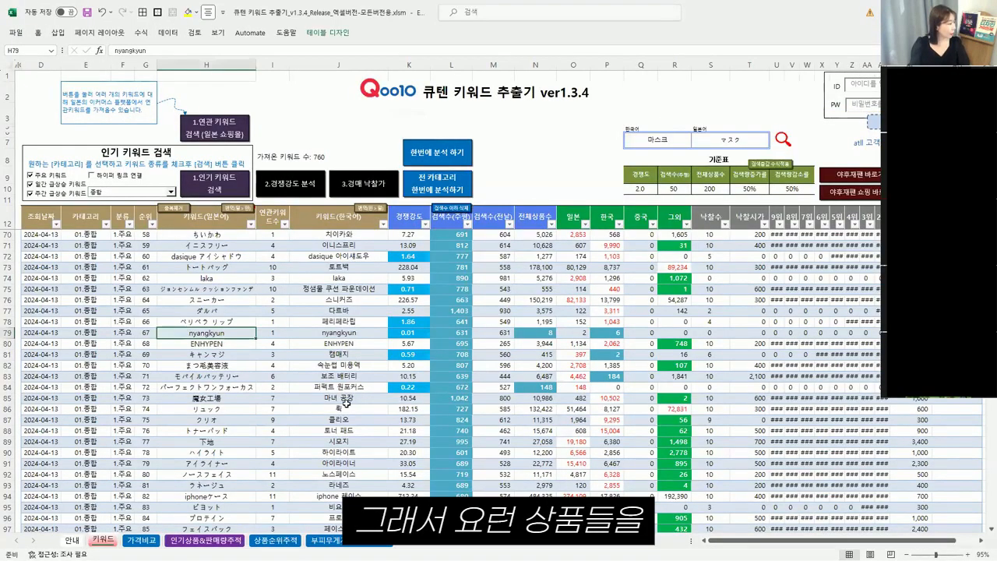
- Review the nyangkyun row's competition, winning-bid, previous-day search and product count cells again
drag(204, 332, 395, 332)
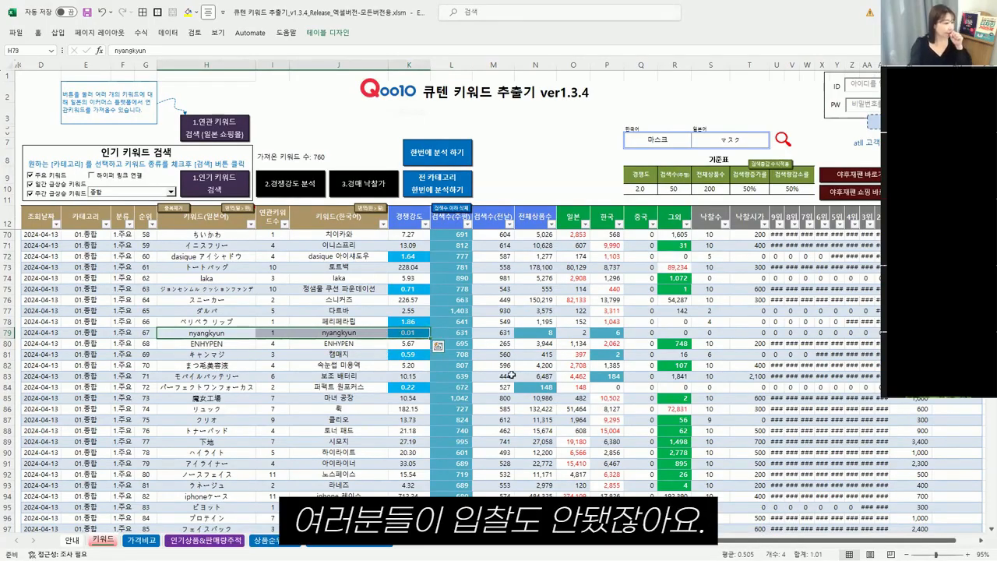
click(896, 333)
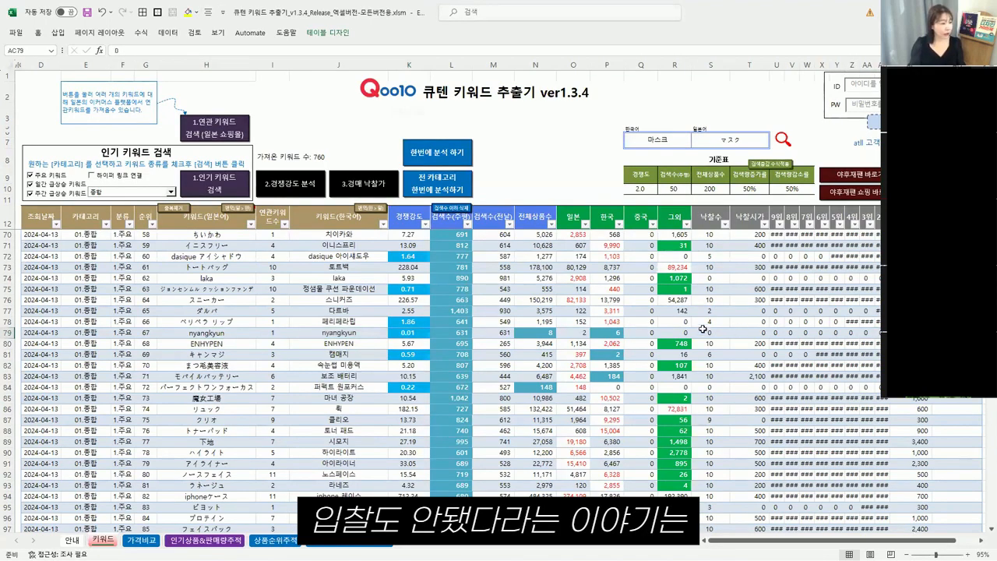
click(499, 333)
click(550, 335)
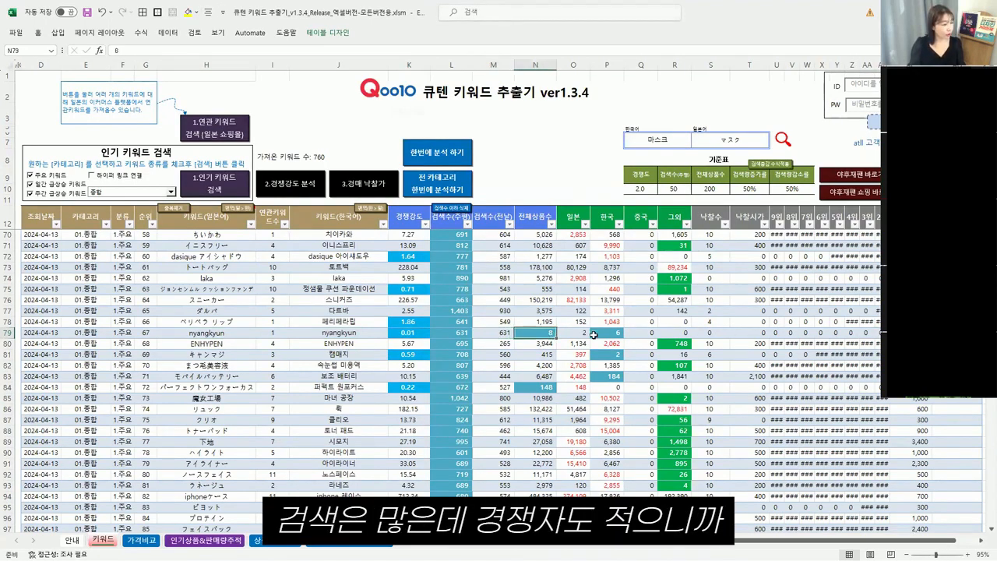
click(616, 341)
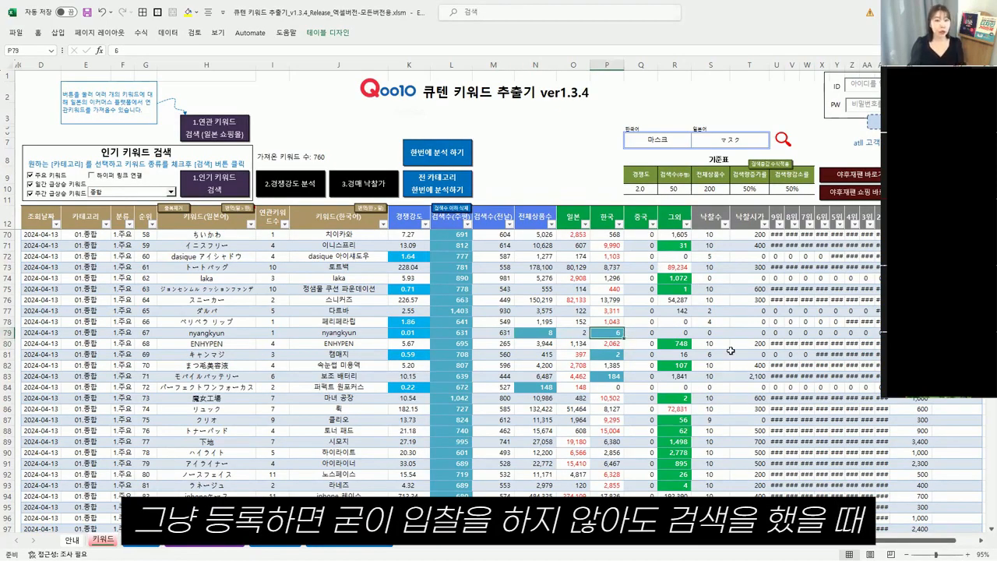
- Open the Qoo10 search results for スニーカー and examine the bid placement area and the regular listings below it
key(alt+Tab)
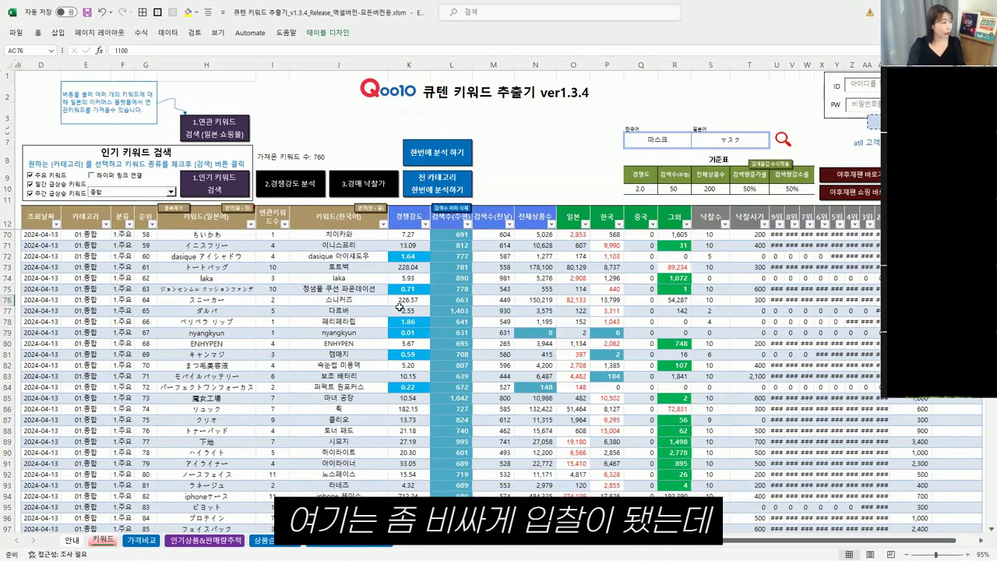
double_click(225, 302)
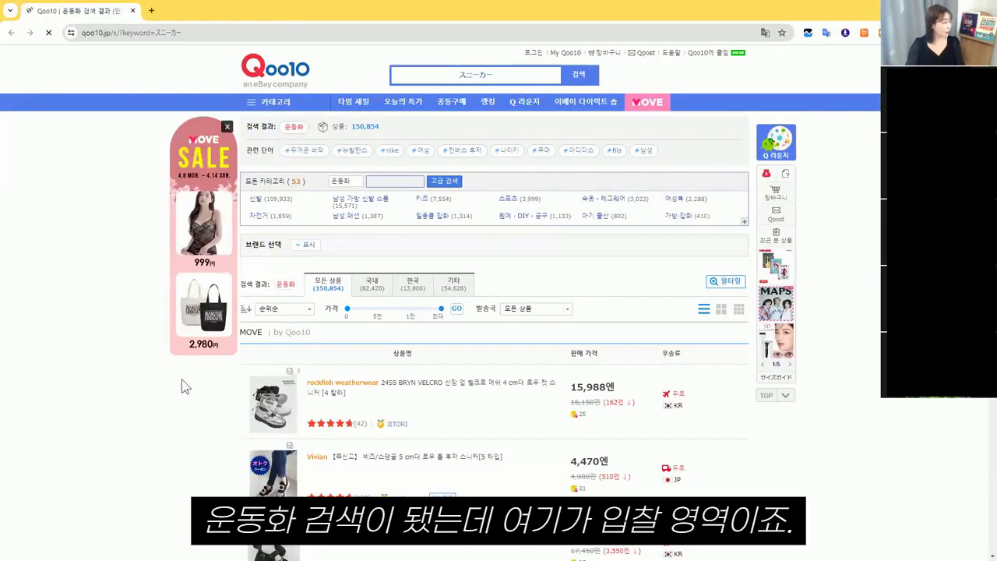
scroll(297, 296, down, 2)
mouse_move(300, 296)
scroll(299, 304, down, 4)
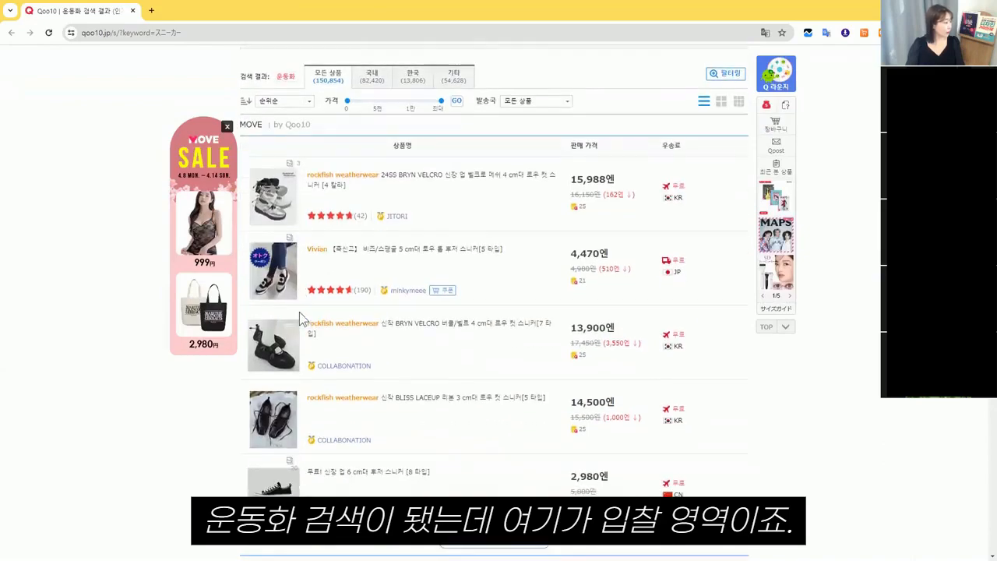
scroll(188, 402, down, 3)
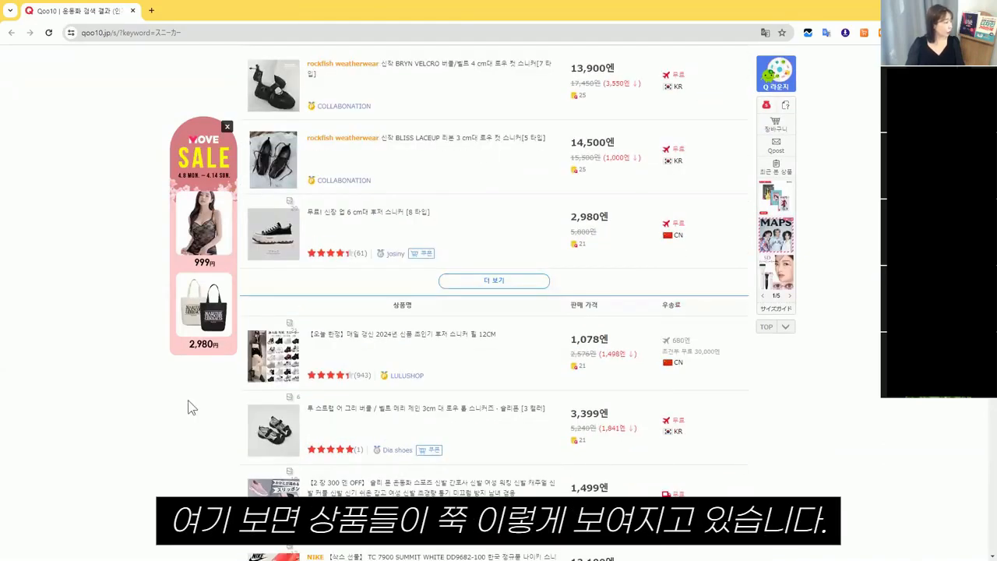
scroll(190, 376, down, 5)
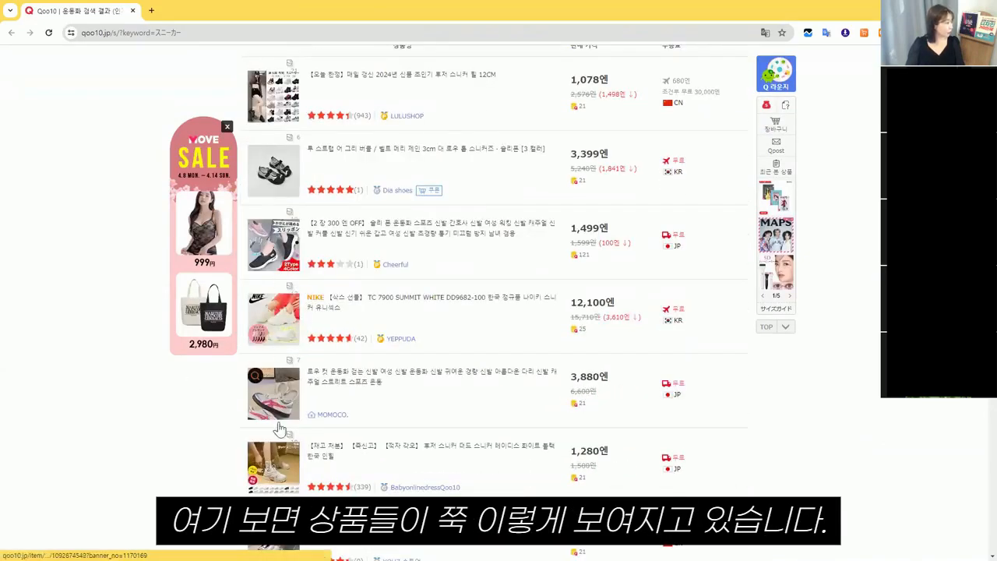
scroll(285, 435, down, 2)
scroll(292, 381, down, 2)
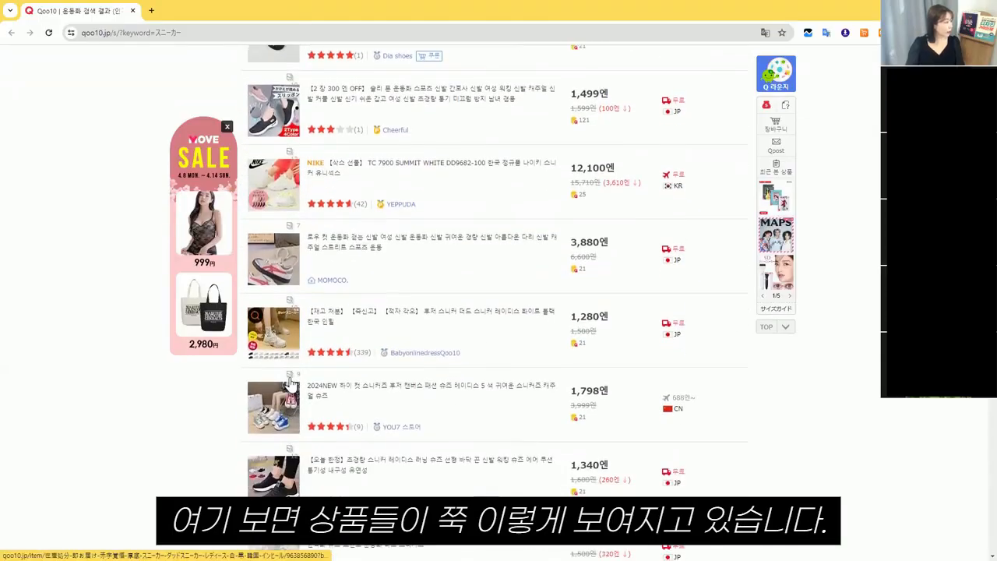
- Review the スニーカー listings down to the PR-marked coupon ad, recheck the ad area above, and return to the workbook
scroll(292, 381, down, 2)
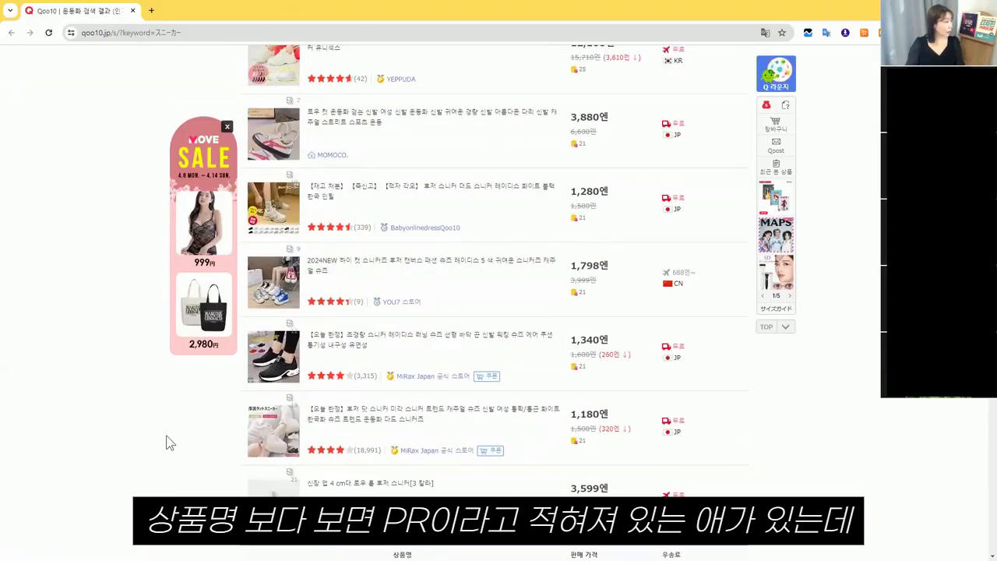
scroll(167, 443, down, 2)
scroll(167, 442, down, 3)
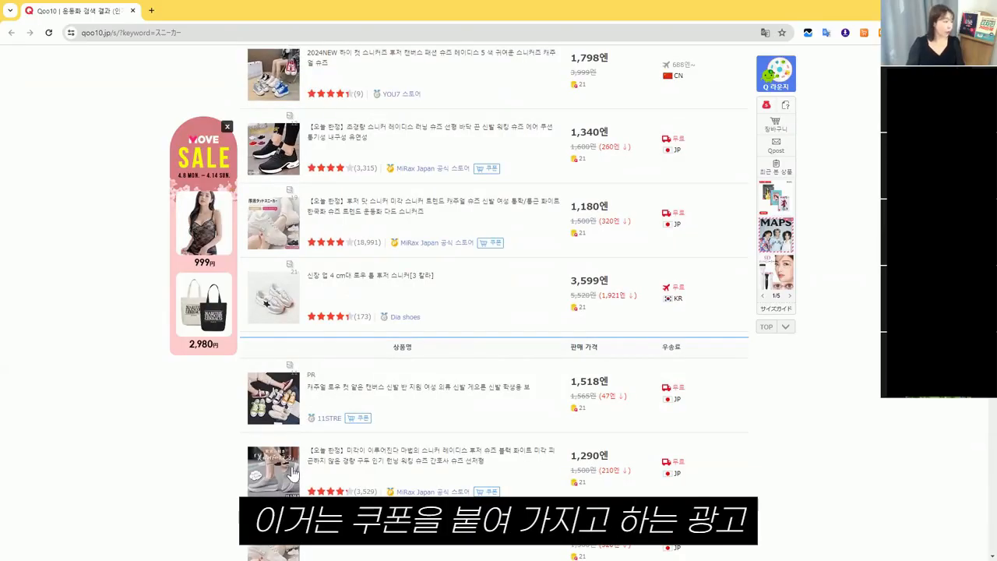
scroll(314, 477, down, 2)
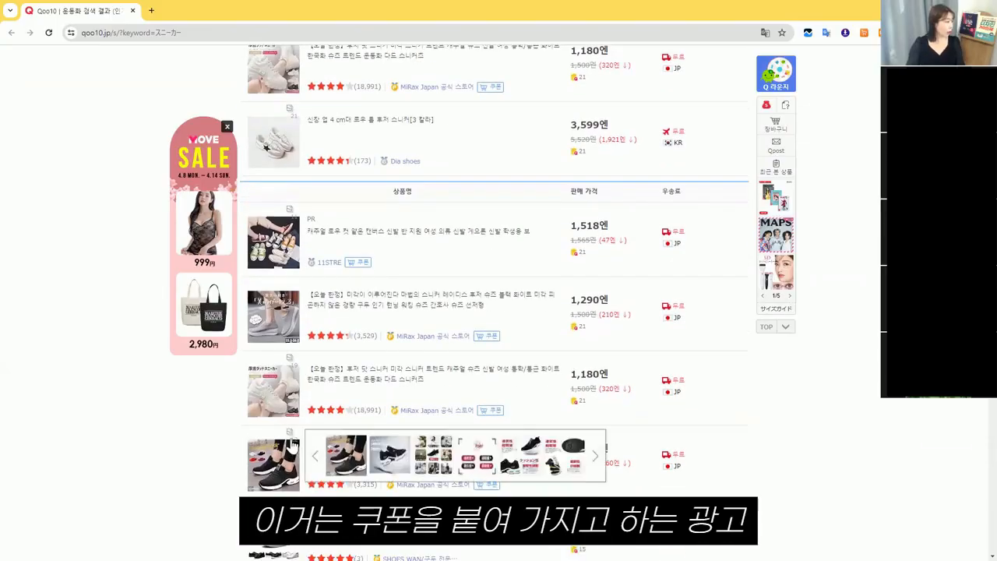
scroll(99, 397, up, 3)
scroll(99, 397, up, 1)
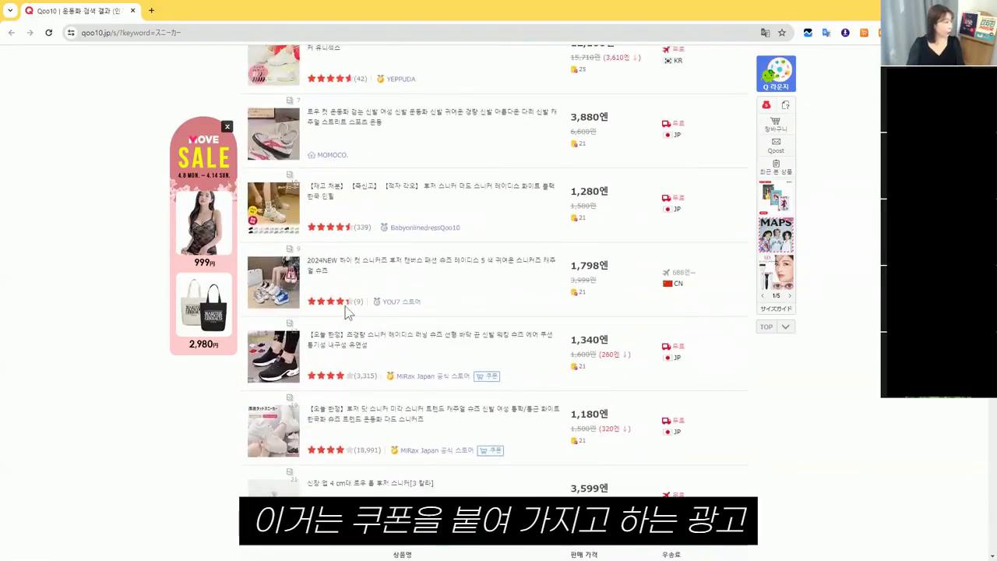
scroll(352, 236, up, 6)
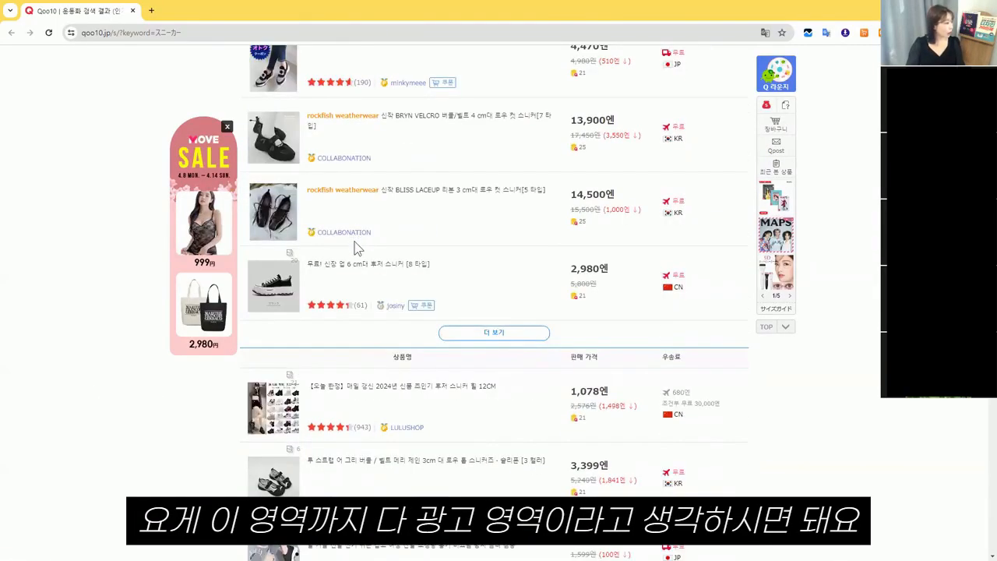
scroll(356, 248, up, 1)
scroll(353, 255, up, 4)
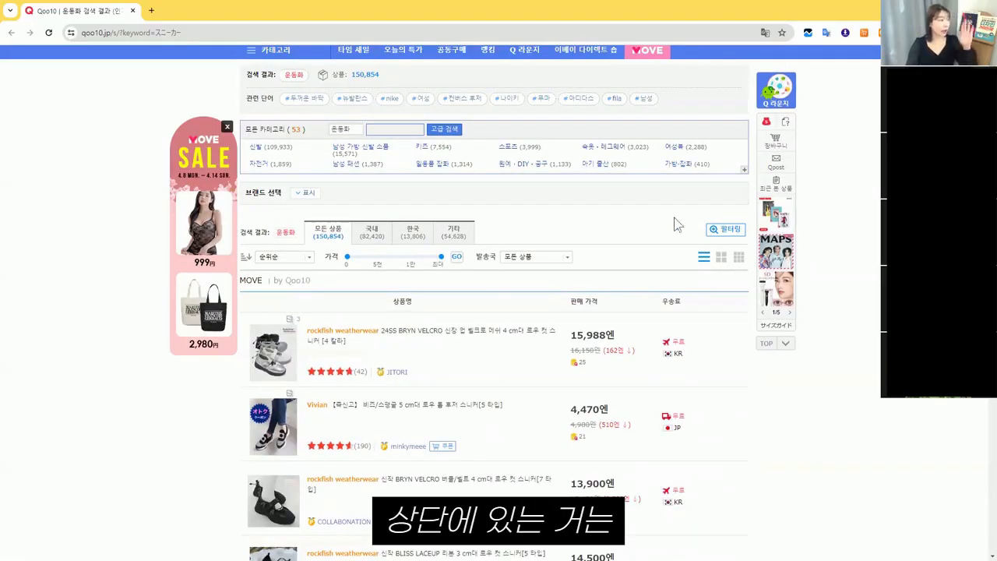
click(937, 9)
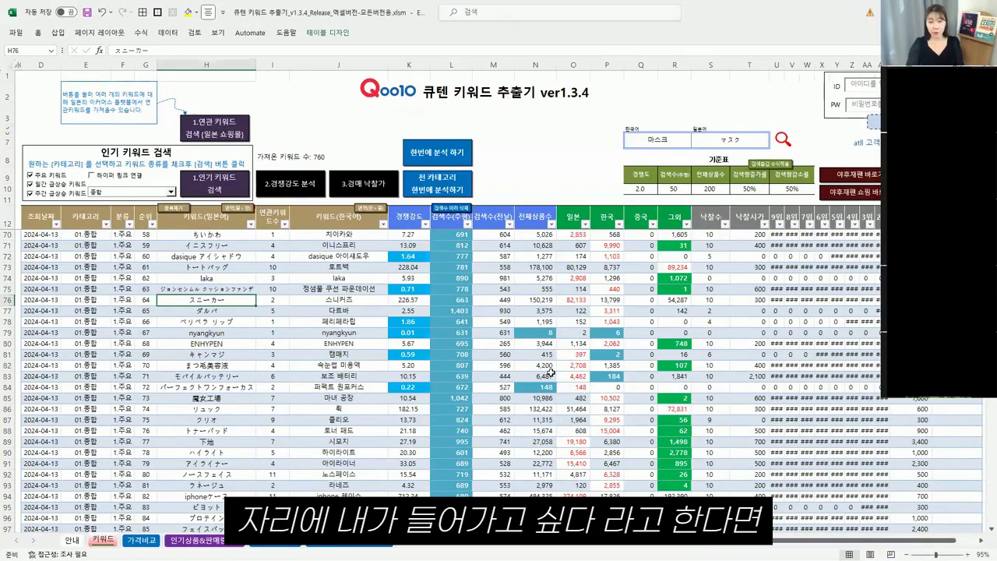
- Highlight the スニーカー row from its bid columns back to the Korean keyword, and check the bid cells in rows 85 and 84
drag(877, 300, 319, 303)
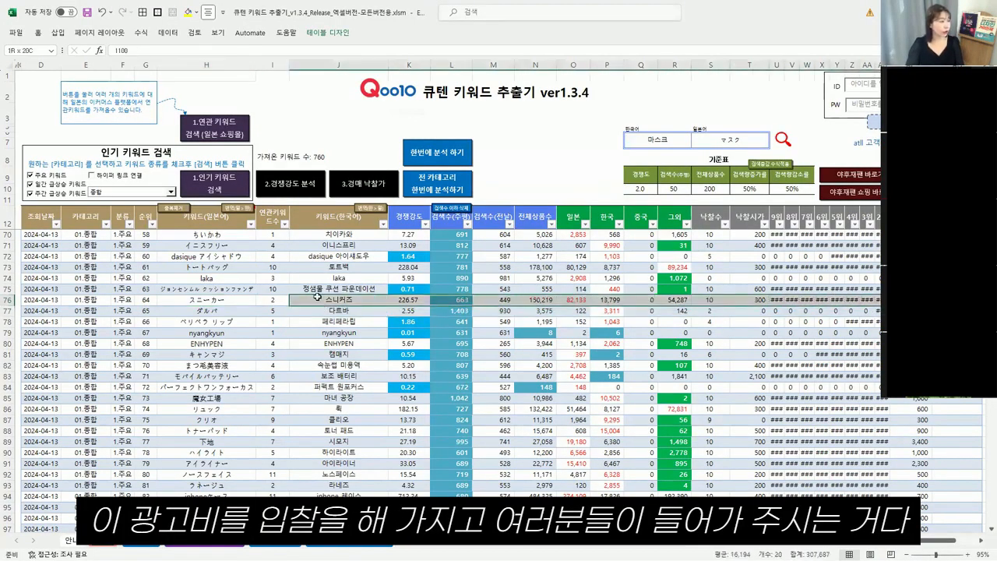
click(914, 398)
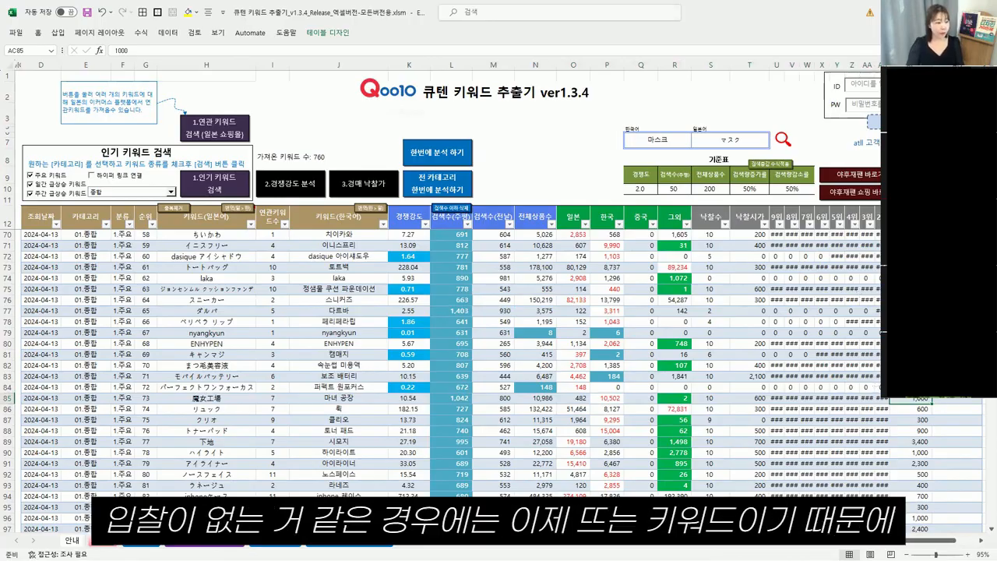
click(910, 388)
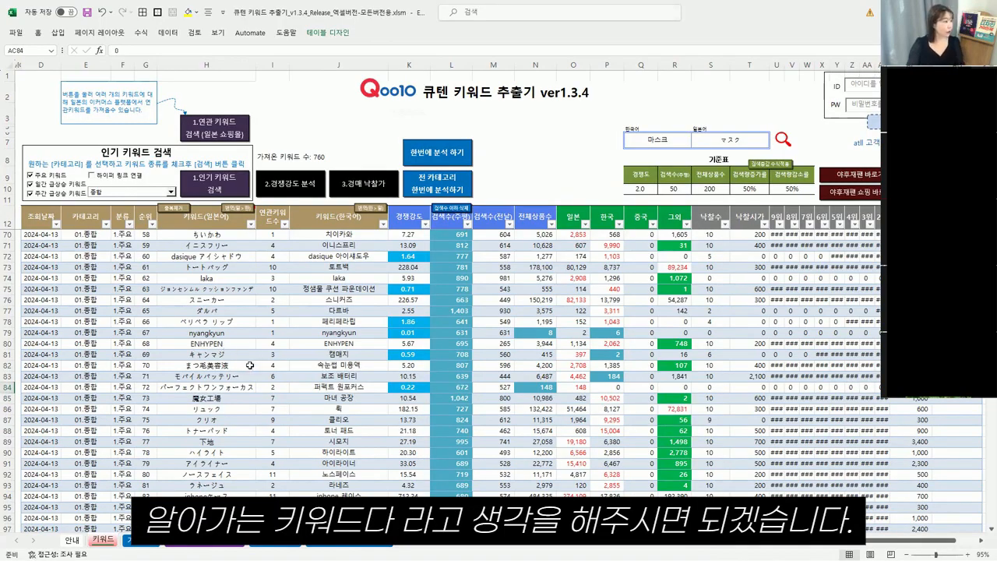
- Point out several Japanese keyword cells in the 종합 category, including 化粧水 and VT リードルショット
scroll(250, 365, up, 19)
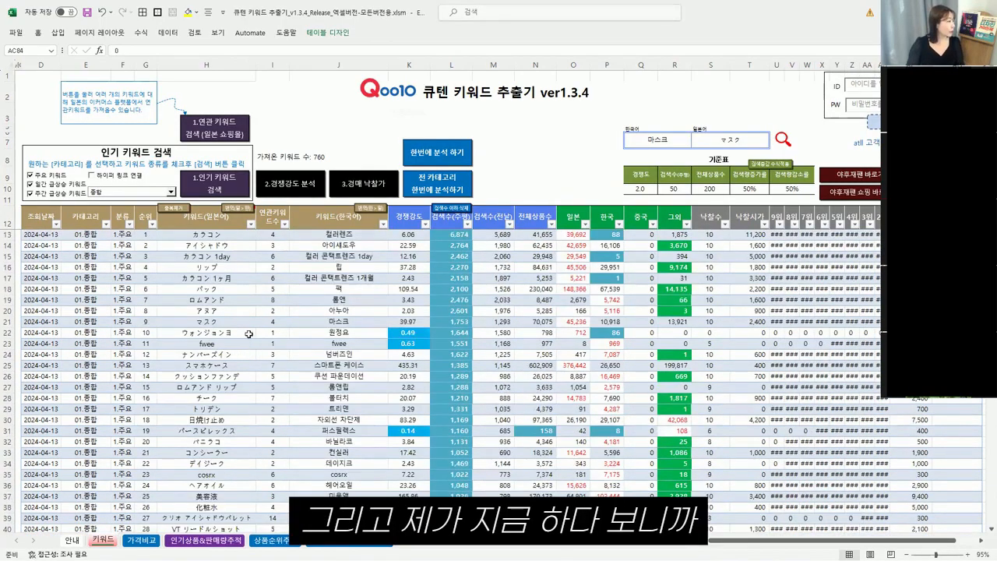
scroll(248, 307, down, 3)
click(209, 409)
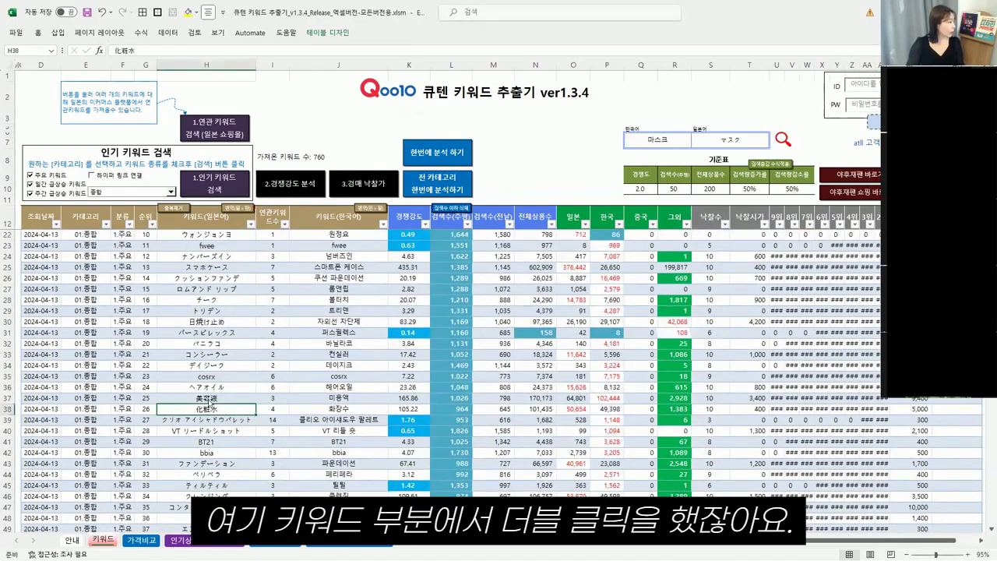
click(216, 375)
click(211, 407)
click(198, 430)
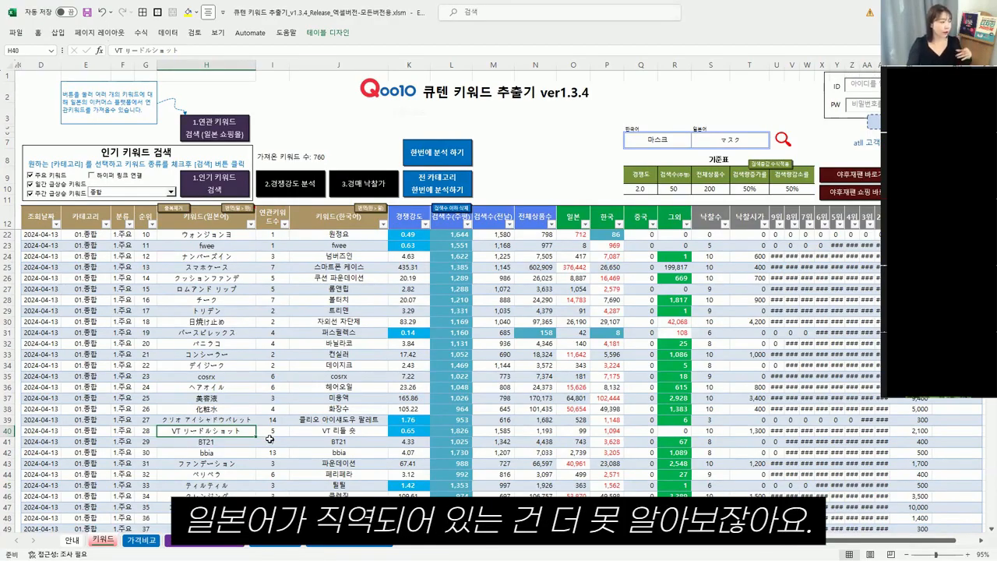
- Find the yellow-marked 화이트닝 치약 keyword under 홈&생활 and check its weekly search count and Japanese and Korean product counts
scroll(271, 431, down, 3)
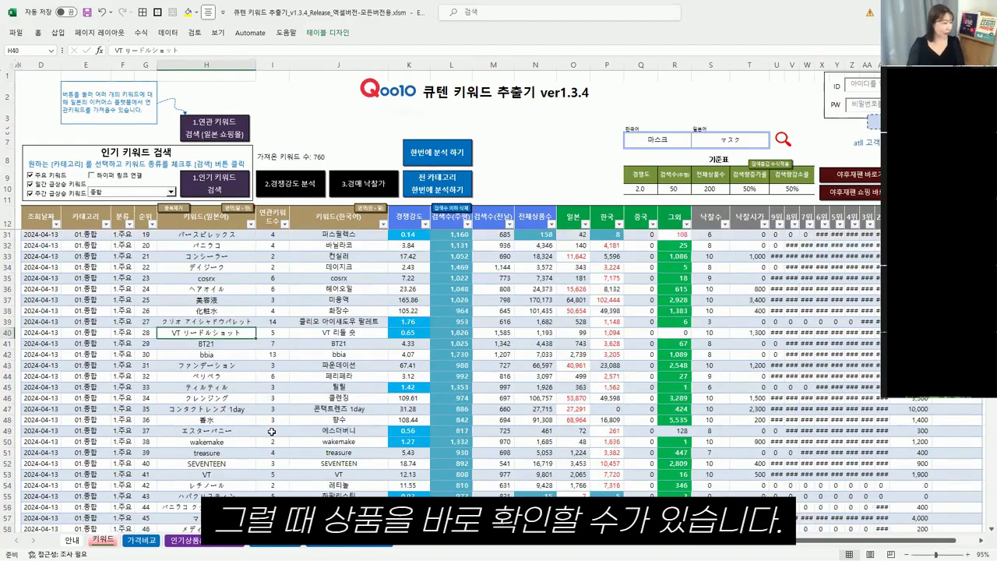
scroll(273, 428, down, 6)
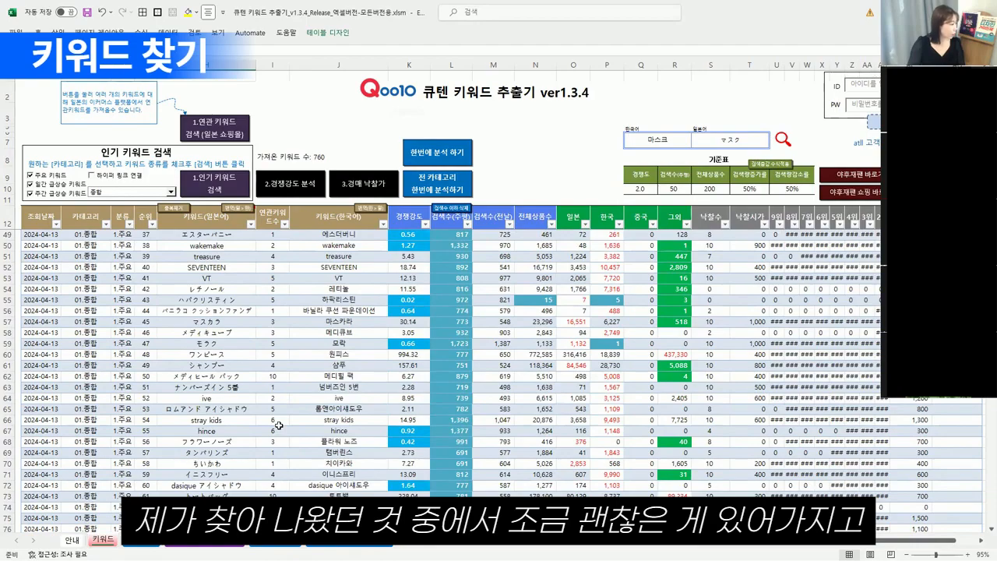
scroll(278, 425, down, 9)
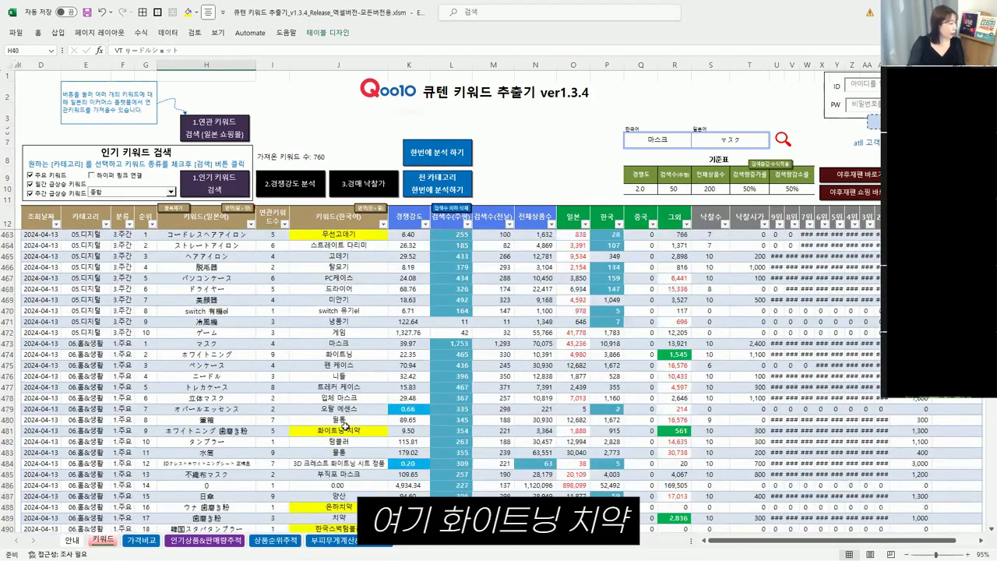
click(343, 430)
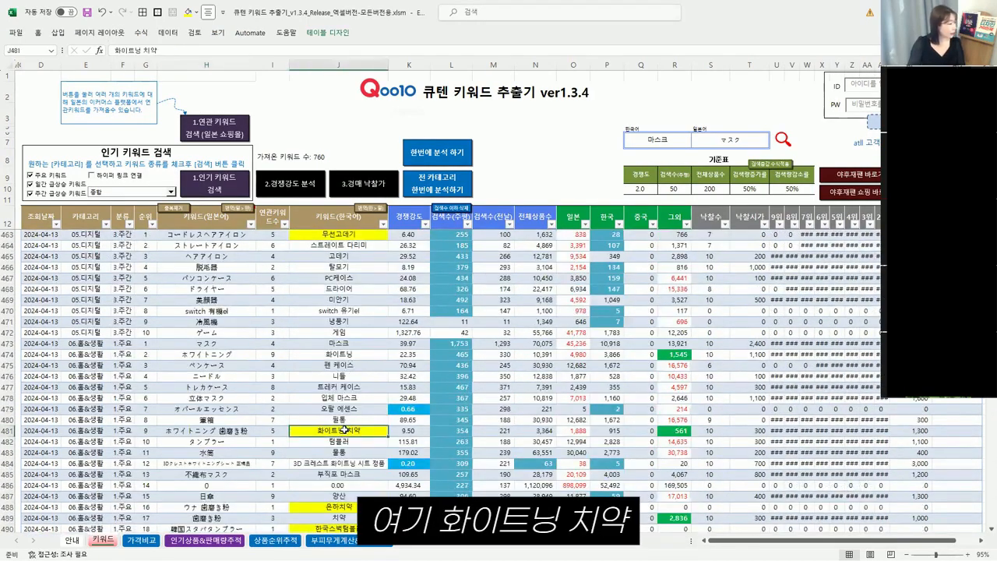
click(459, 431)
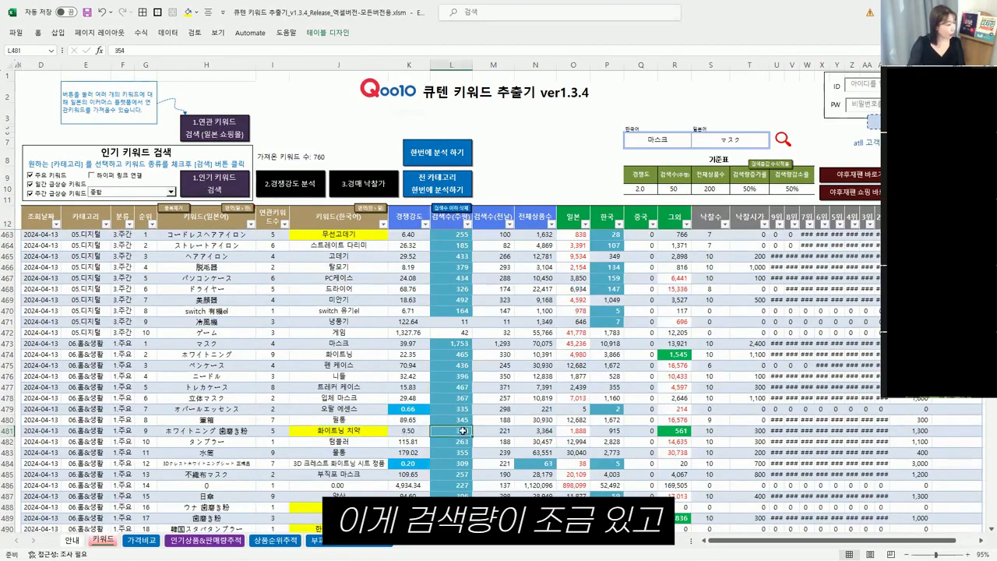
click(573, 432)
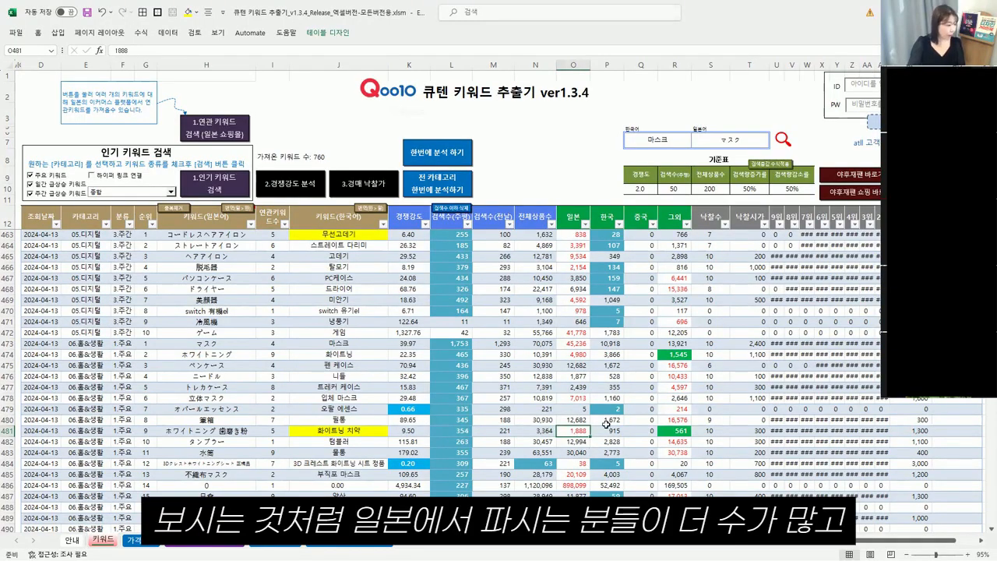
click(607, 427)
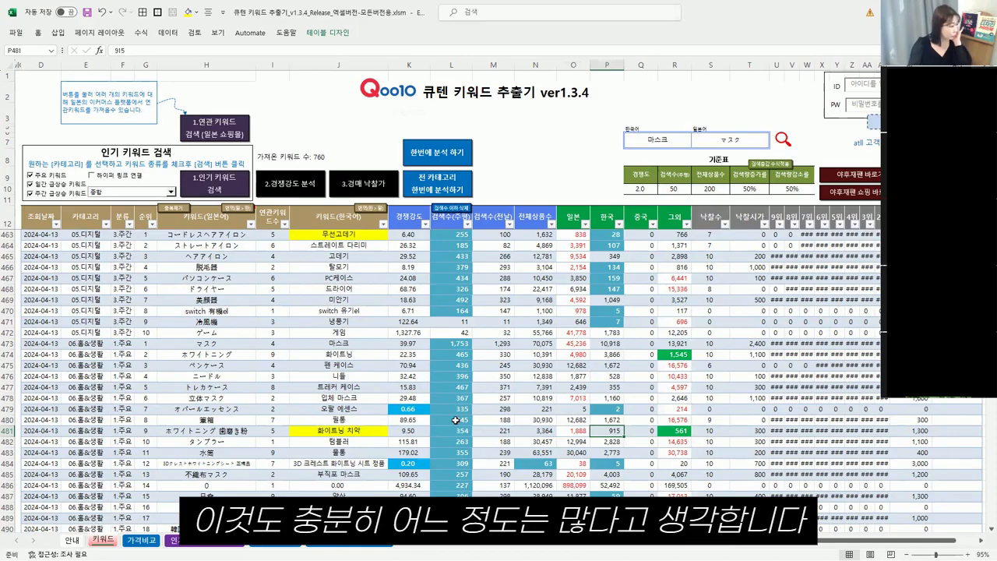
- Find the 은하치약 keyword, check its weekly search count, and compare it with the 화이트닝 치약 entry
scroll(455, 420, down, 1)
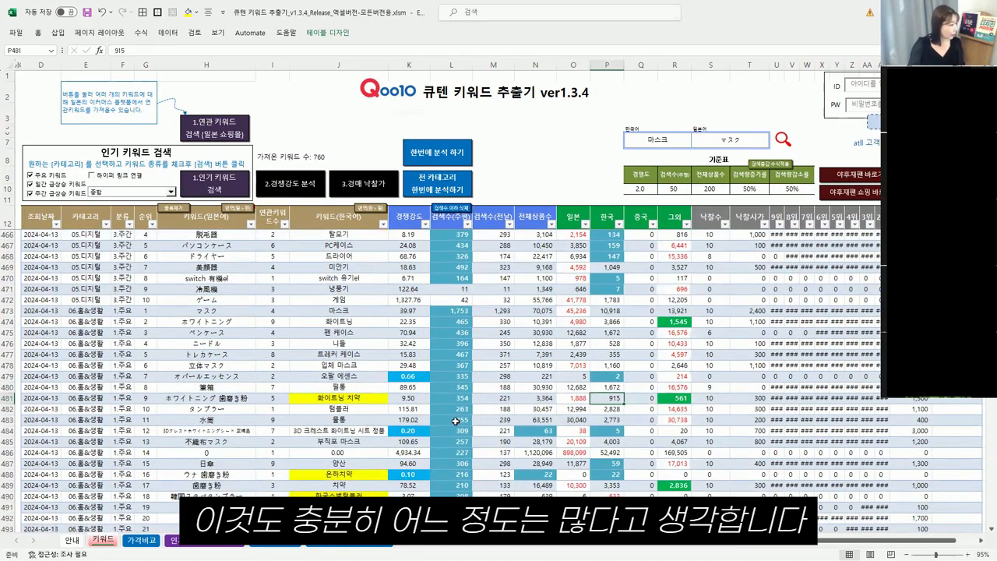
click(231, 436)
scroll(247, 455, down, 1)
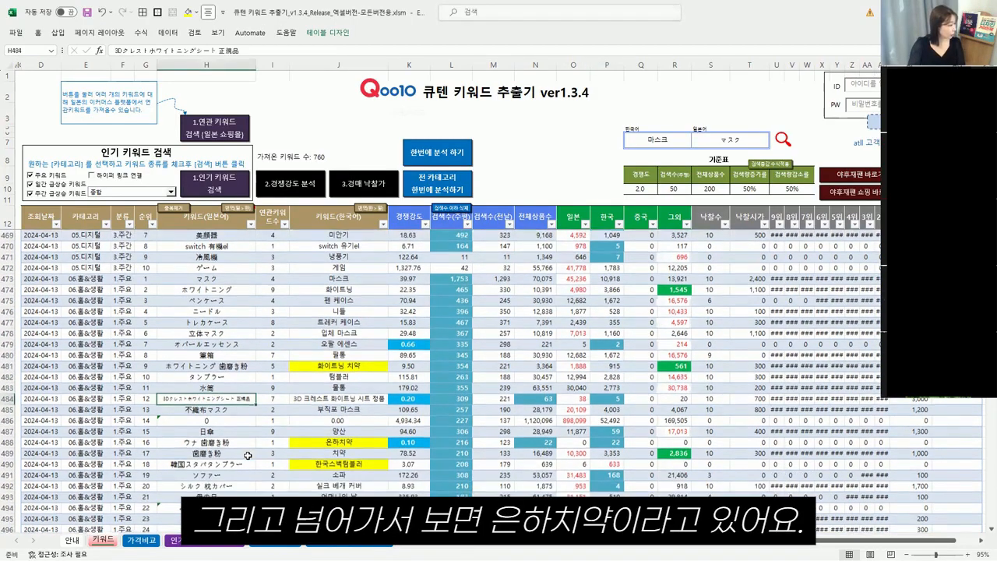
click(328, 442)
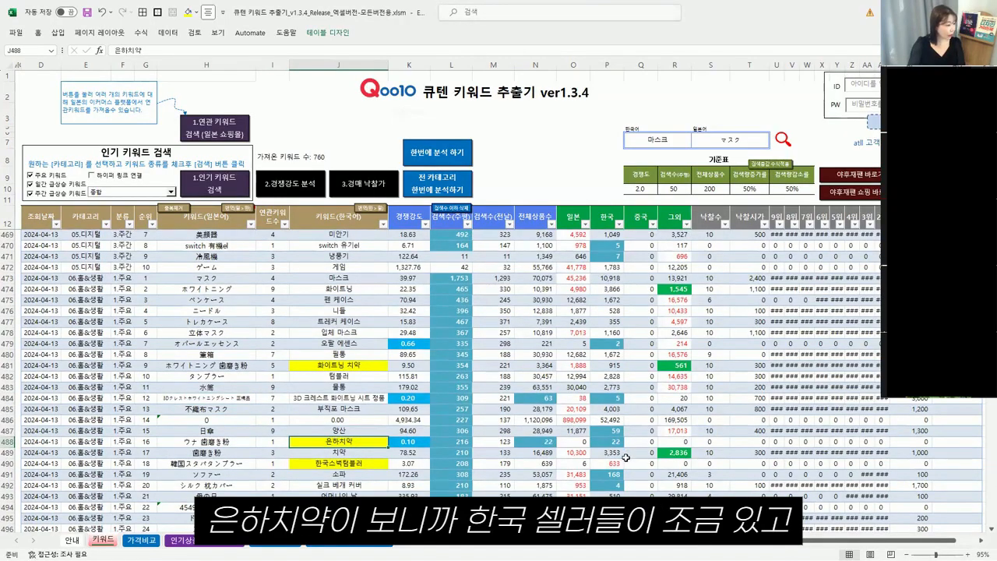
click(459, 442)
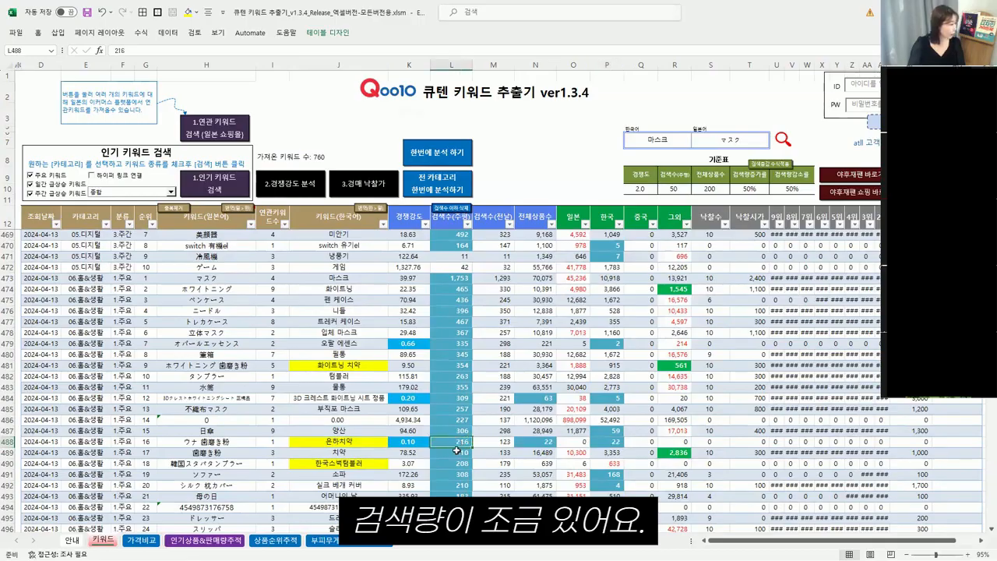
click(350, 367)
click(348, 451)
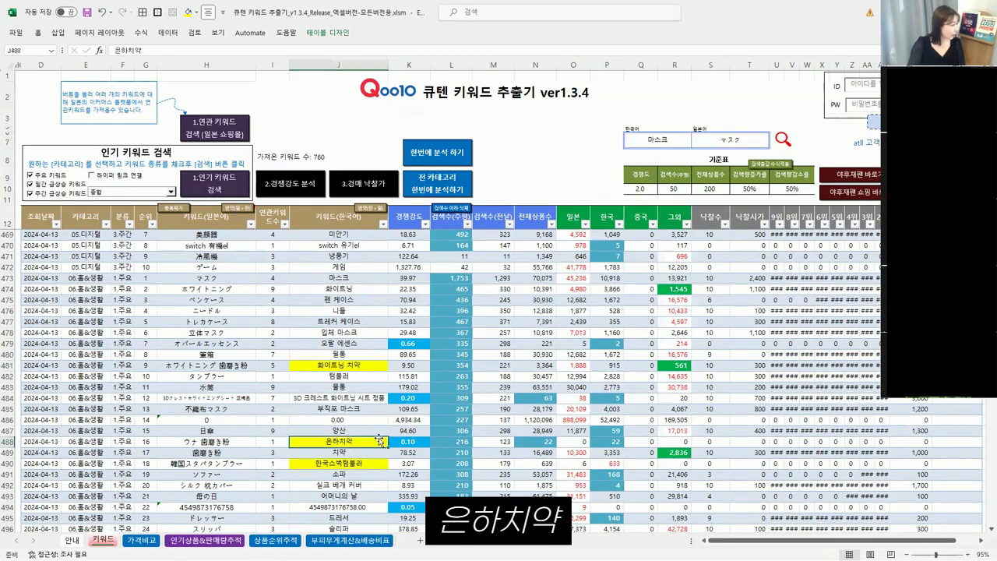
- Browse the remaining 홈&생활 keywords and the 식품 category for other yellow-marked keywords
scroll(441, 430, down, 9)
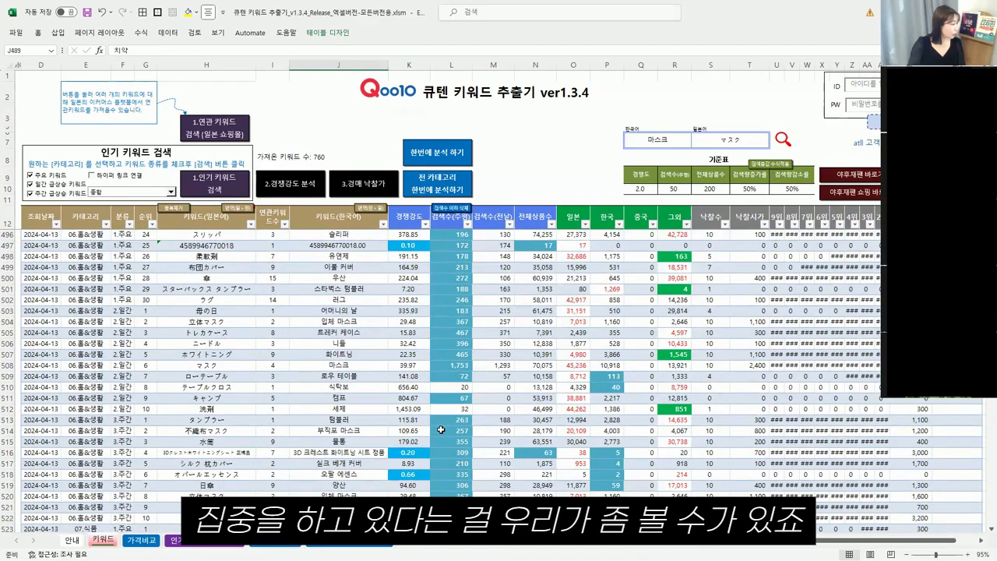
scroll(441, 430, down, 4)
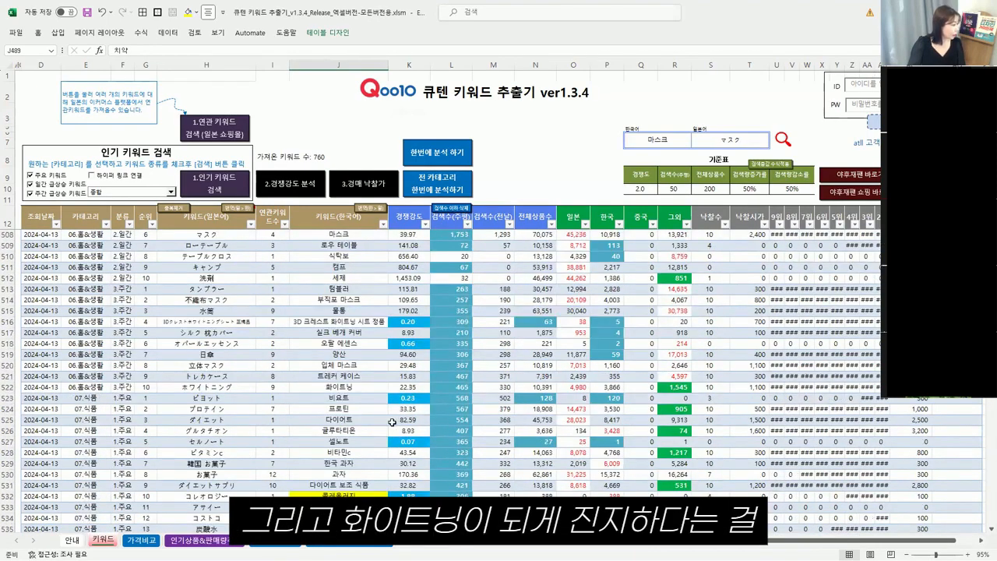
scroll(392, 421, down, 6)
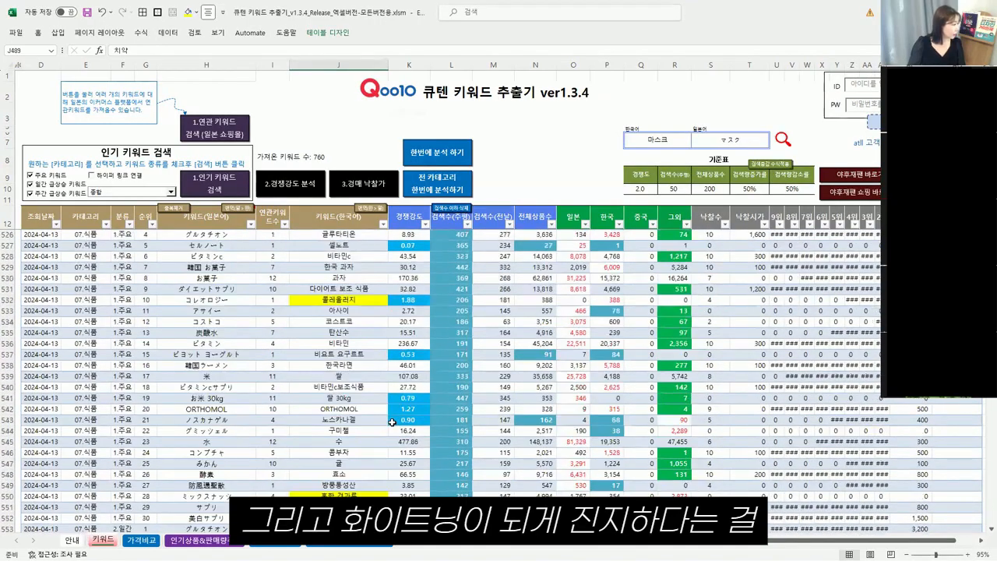
scroll(392, 421, down, 3)
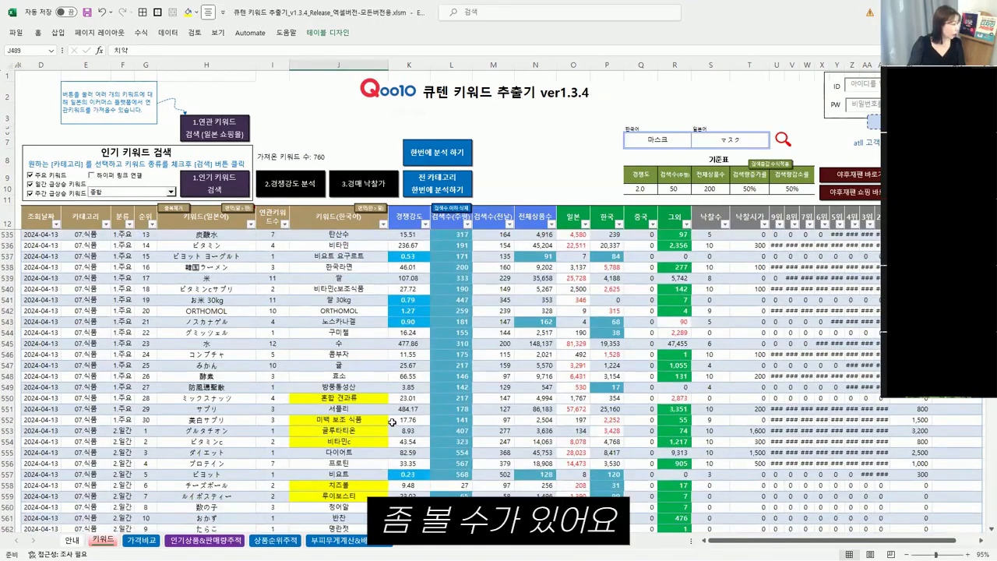
- Return to the 은하치약 row, open the Qoo10 search results for ウナ 歯磨き粉, and review the listed toothpastes
scroll(392, 422, up, 20)
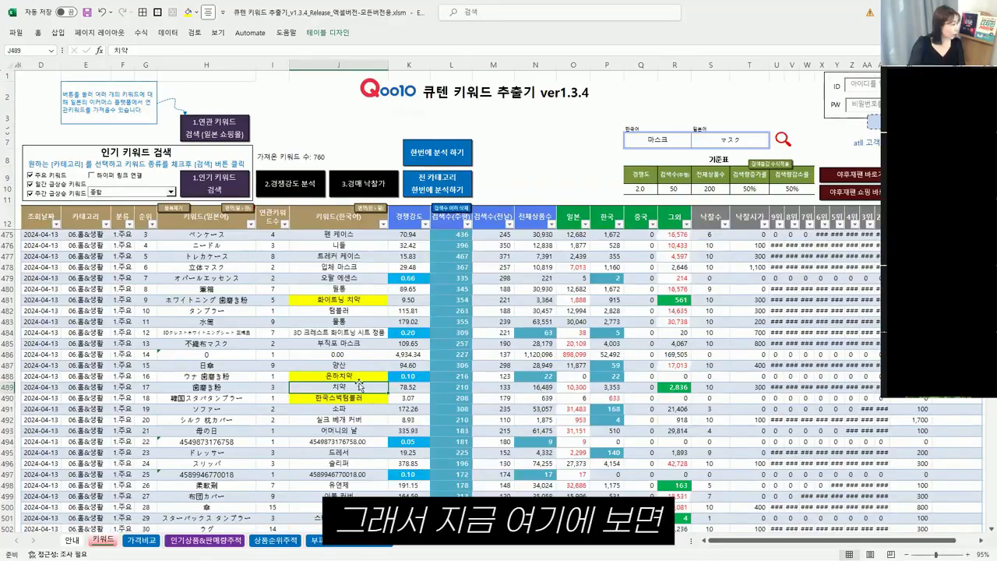
click(359, 376)
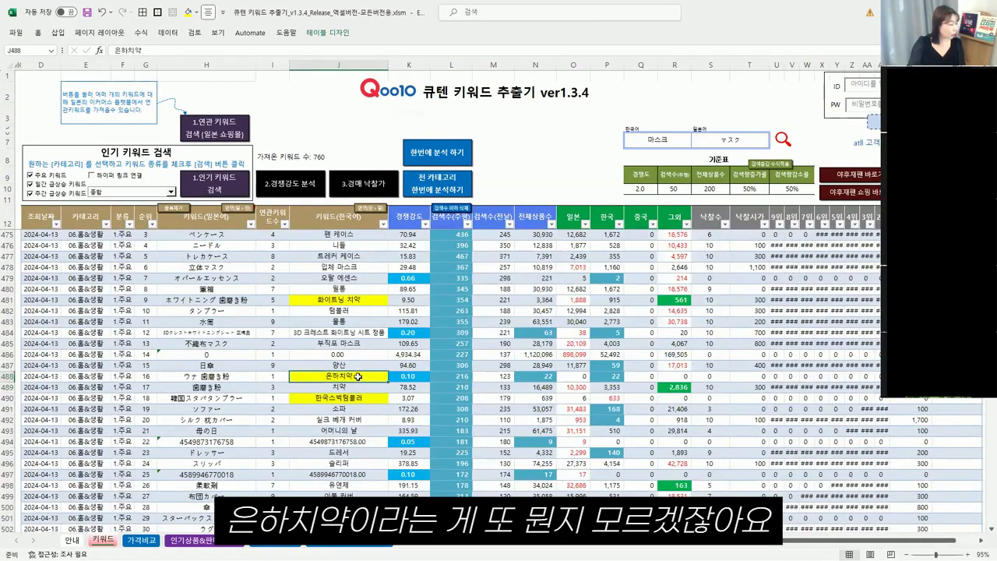
click(209, 378)
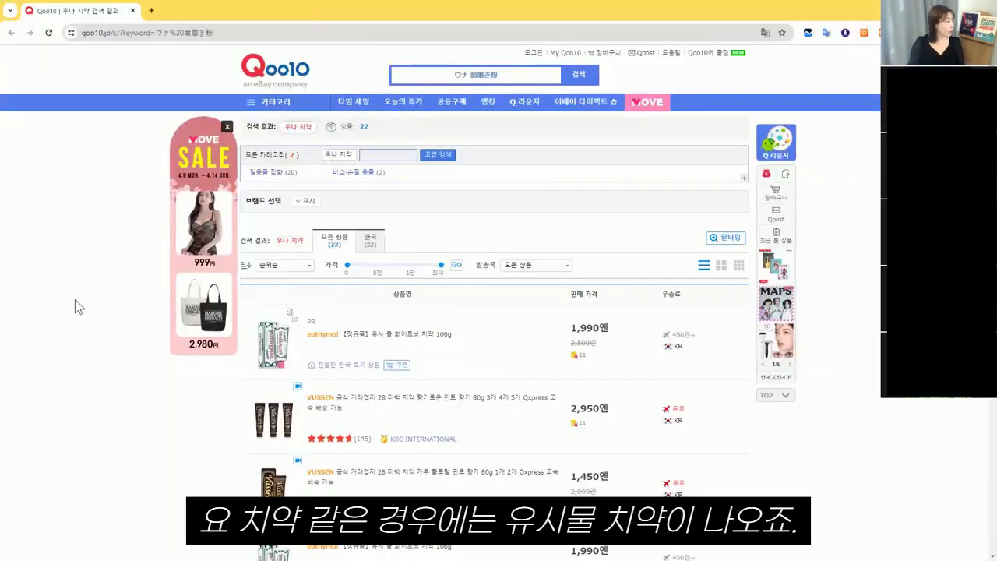
scroll(74, 298, down, 1)
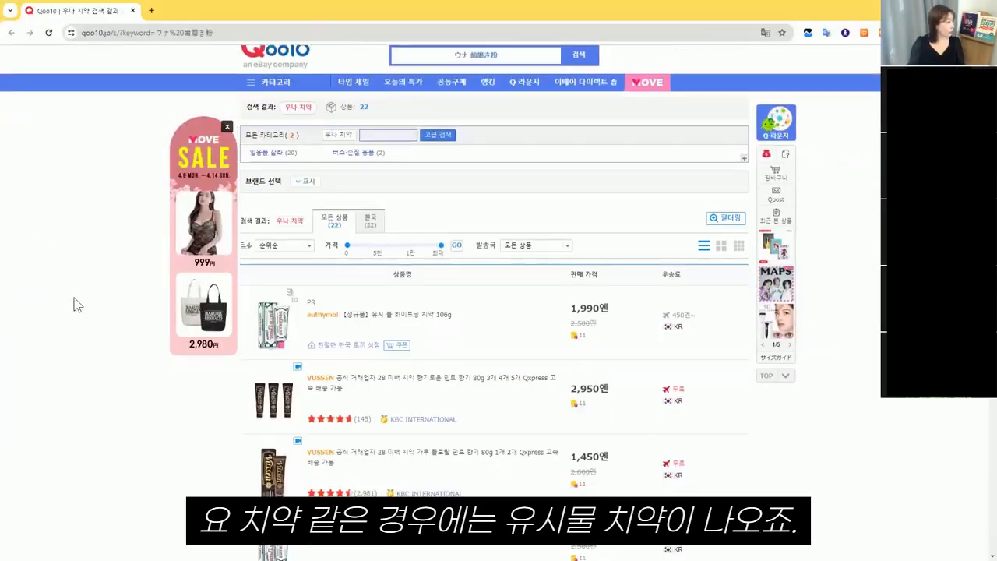
scroll(74, 304, down, 1)
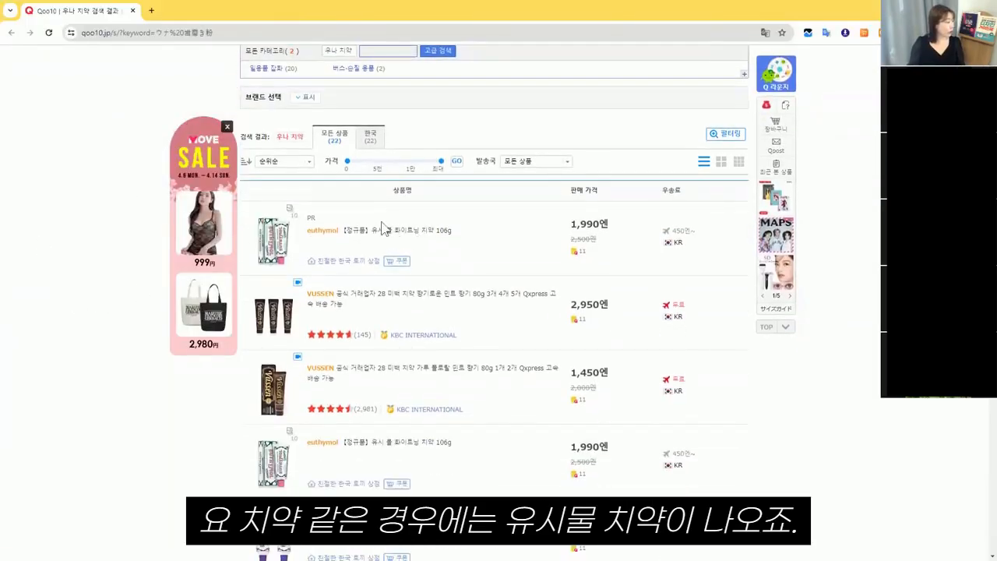
scroll(386, 234, down, 1)
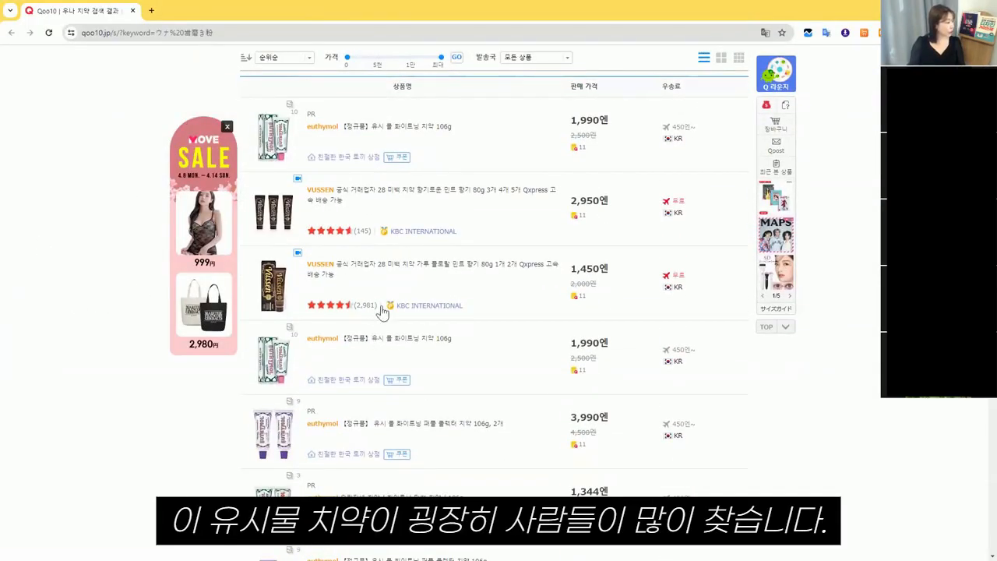
- Review the remaining toothpaste listings for ウナ 歯磨き粉 on Qoo10, and look over the 은하치약 row in the Excel workbook again
scroll(382, 310, down, 1)
scroll(439, 286, down, 3)
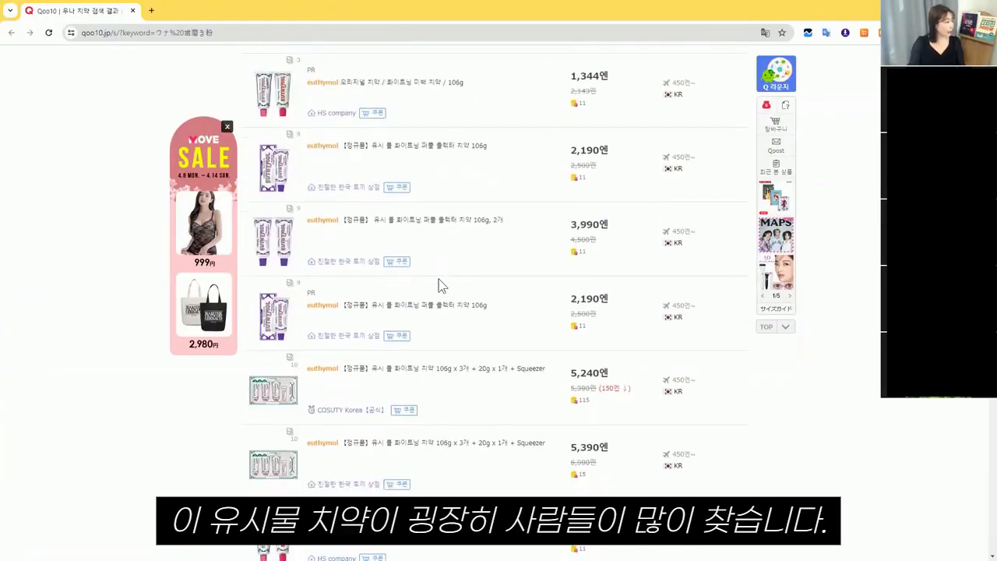
scroll(439, 287, down, 4)
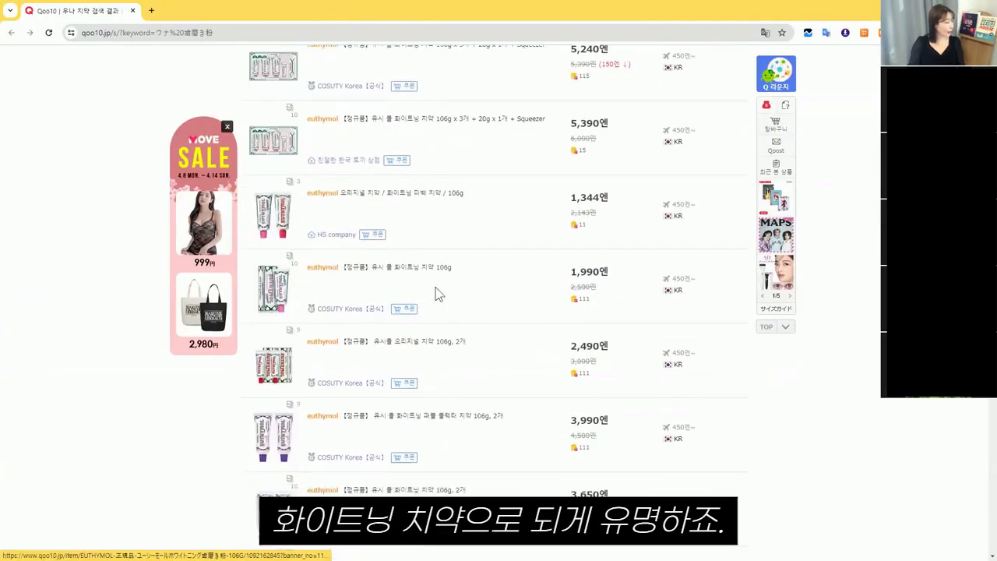
scroll(436, 287, down, 7)
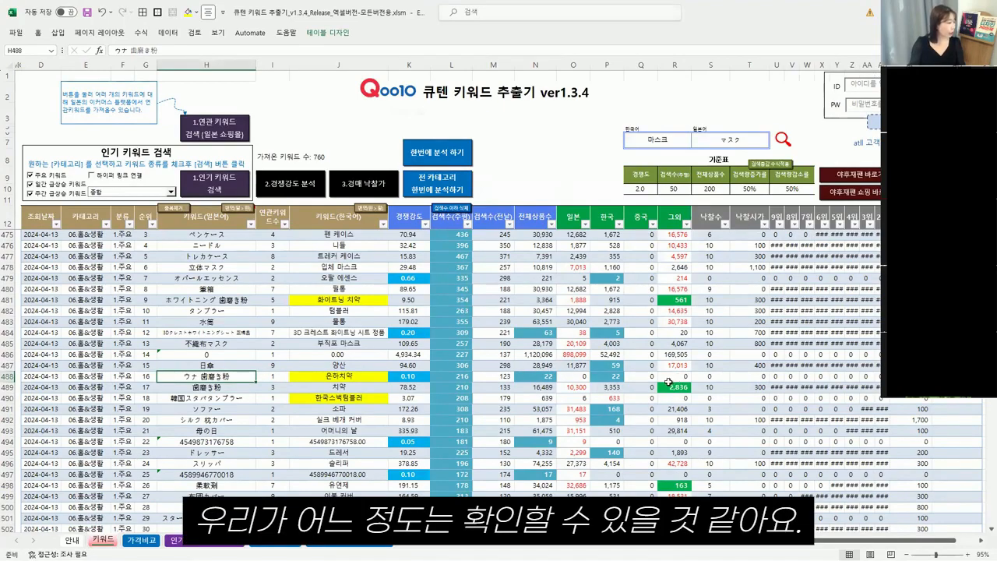
scroll(358, 381, down, 1)
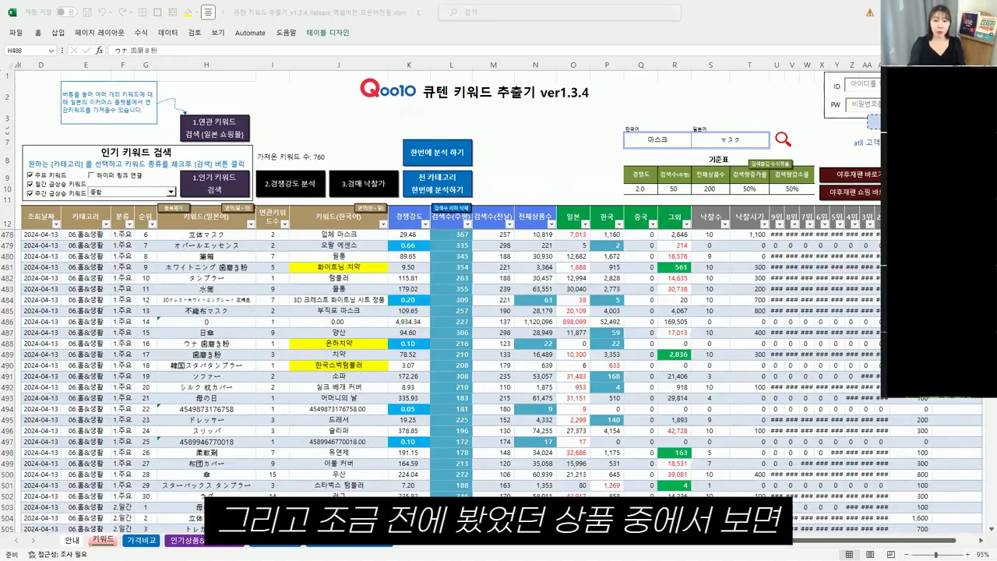
- Return to the Qoo10 results in the browser, open the VUSSEN 28 whitening toothpaste 80g 3/4/5-pack product page, and examine its ingredient information
key(alt+Tab)
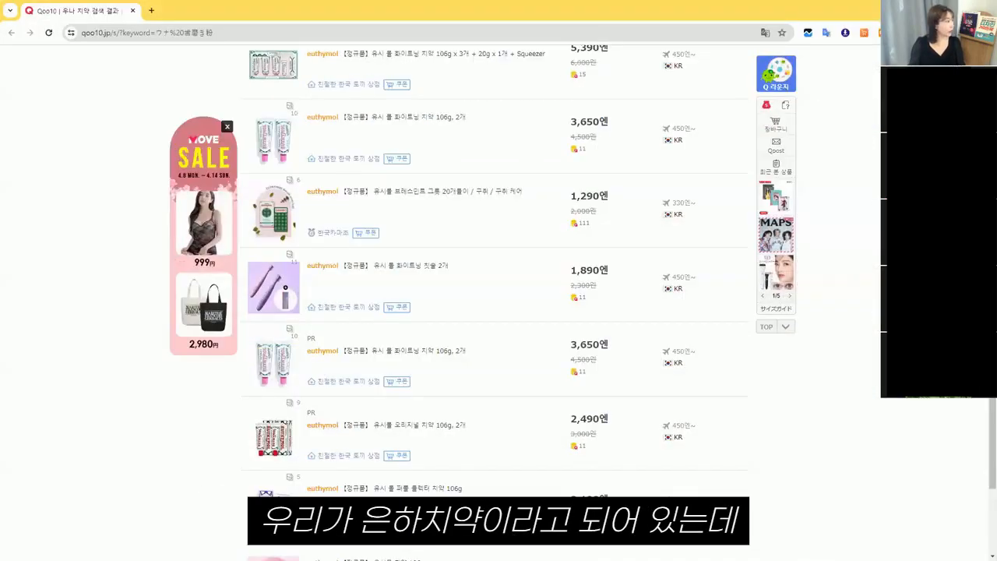
scroll(368, 172, up, 15)
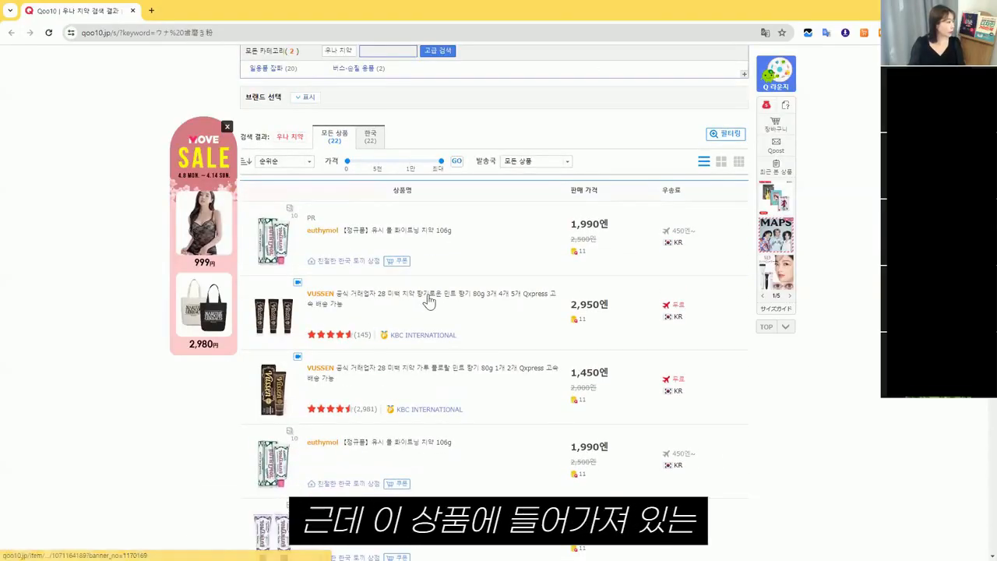
click(429, 302)
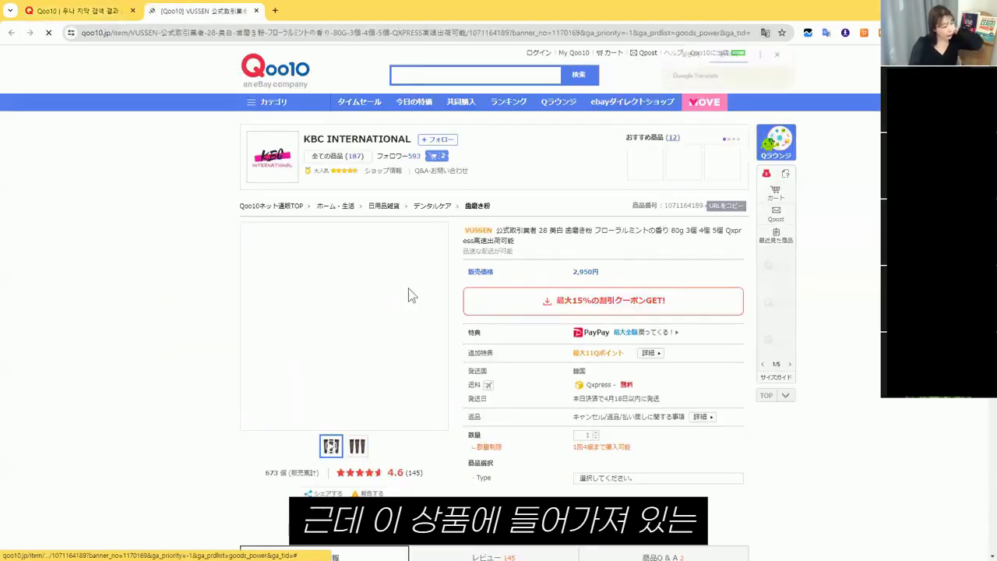
scroll(502, 372, down, 4)
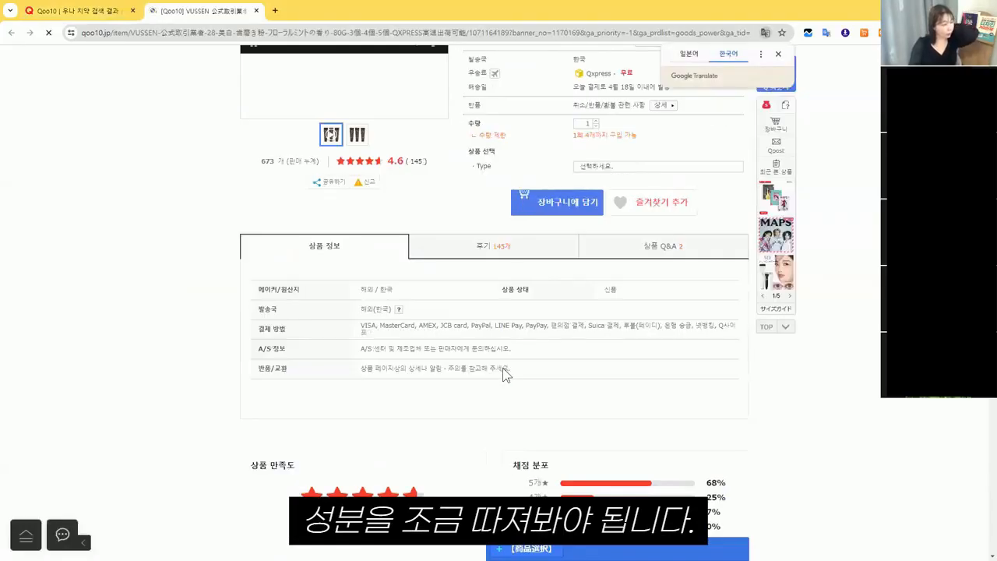
scroll(502, 370, down, 4)
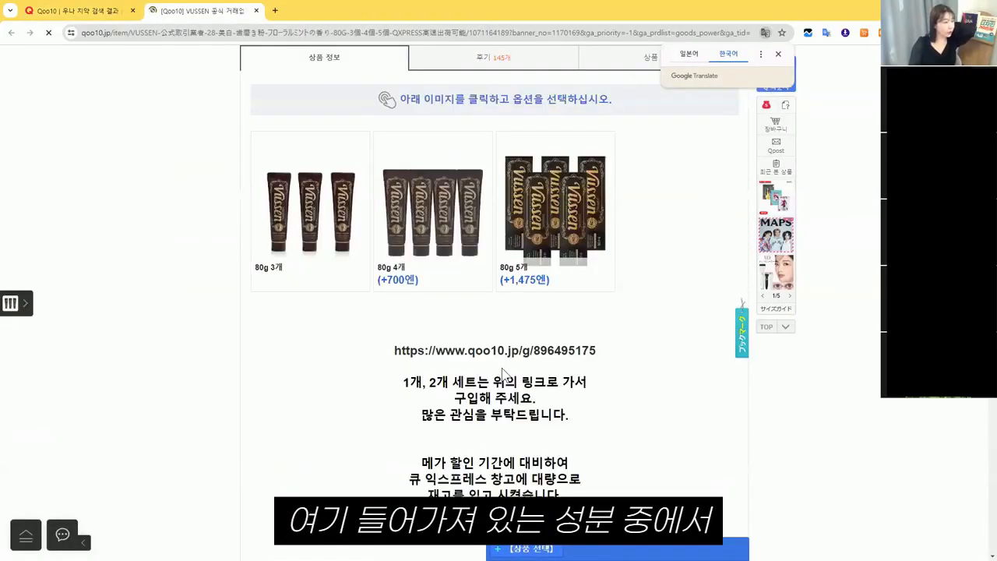
scroll(592, 393, down, 3)
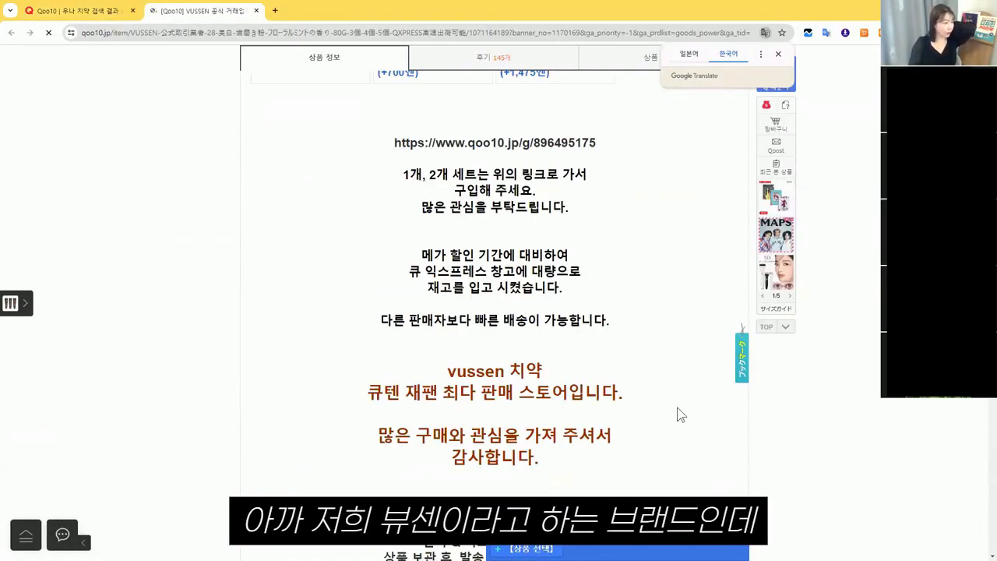
scroll(226, 331, down, 5)
scroll(226, 331, down, 10)
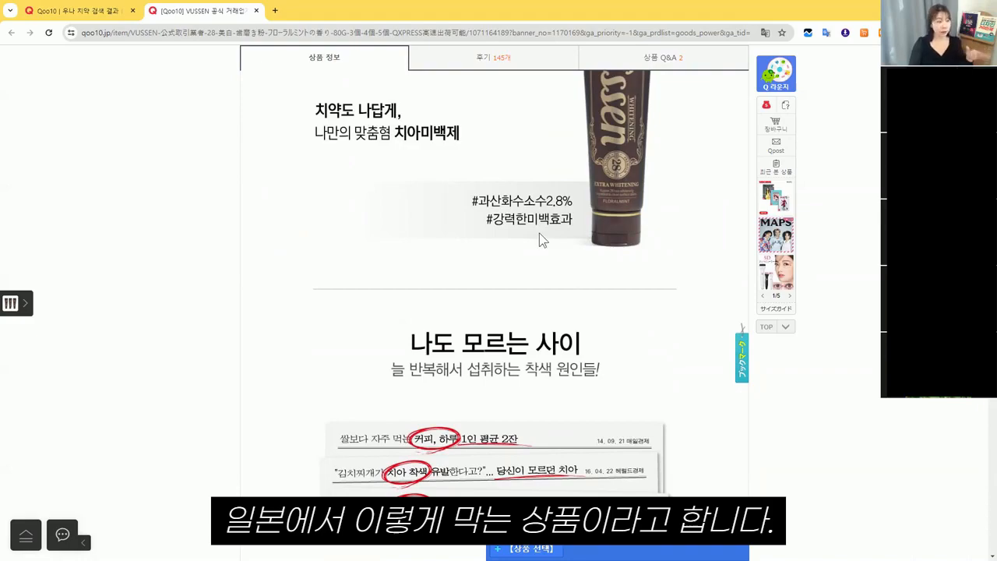
scroll(574, 259, up, 1)
scroll(572, 258, up, 2)
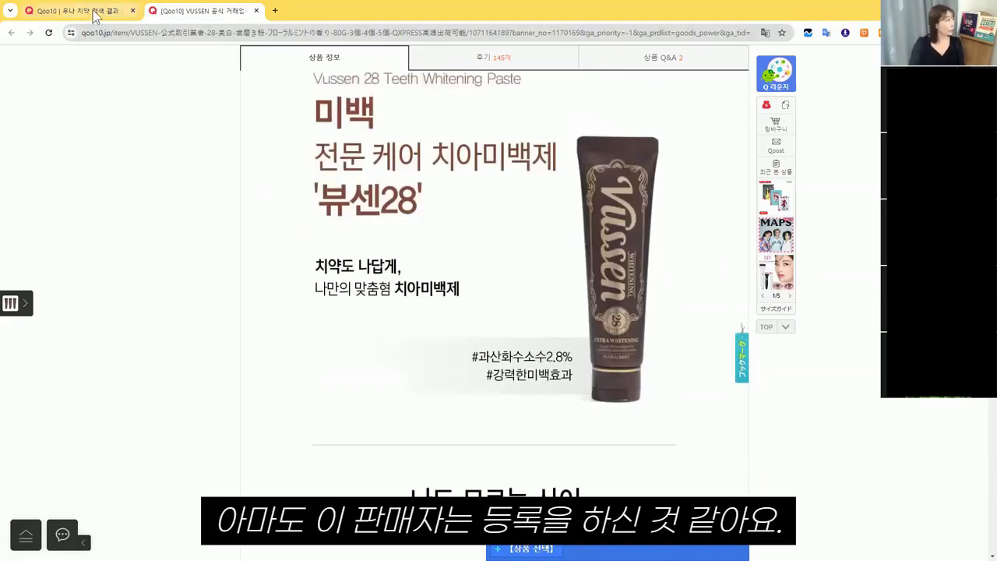
- Close the VUSSEN product page and examine the sellers and their grades across the euthymol toothpaste listings to the end of the results
click(256, 11)
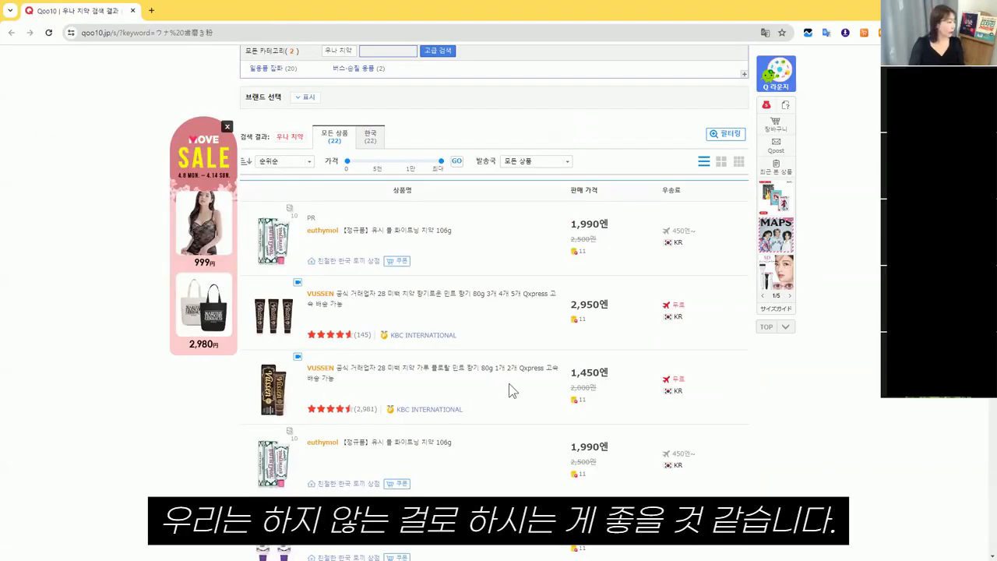
scroll(512, 390, down, 2)
scroll(514, 374, down, 1)
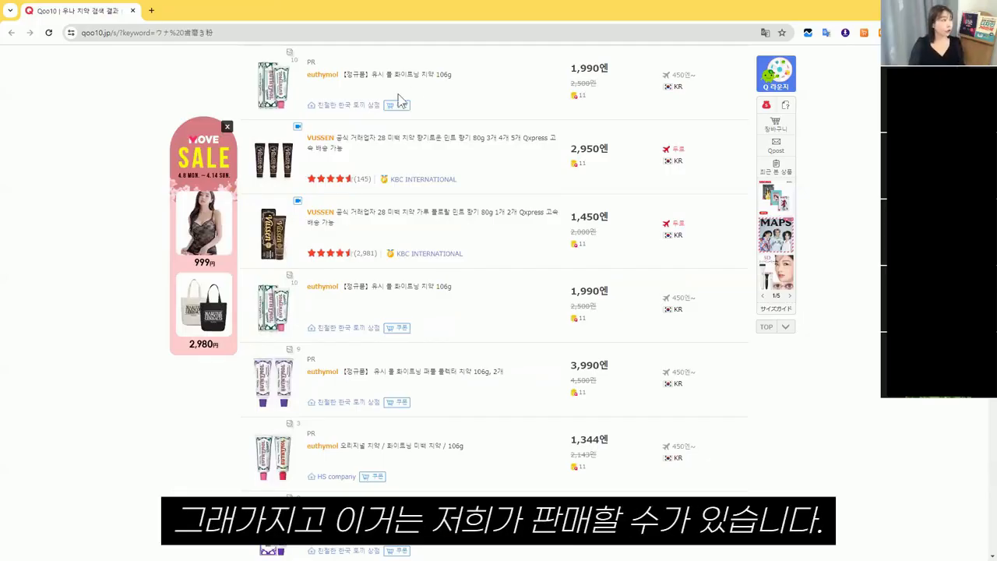
scroll(460, 156, up, 1)
scroll(461, 157, up, 1)
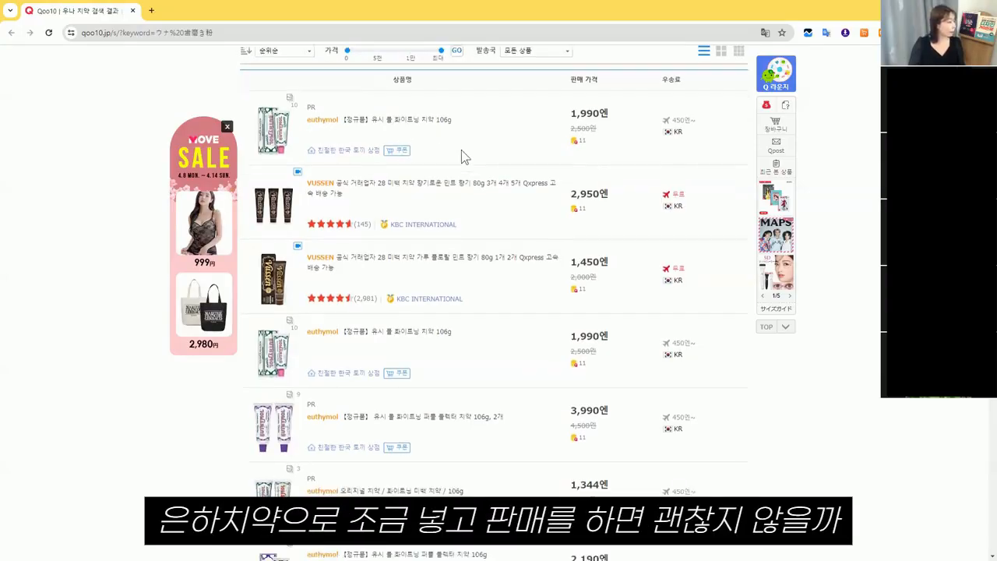
scroll(465, 156, down, 4)
scroll(464, 157, down, 4)
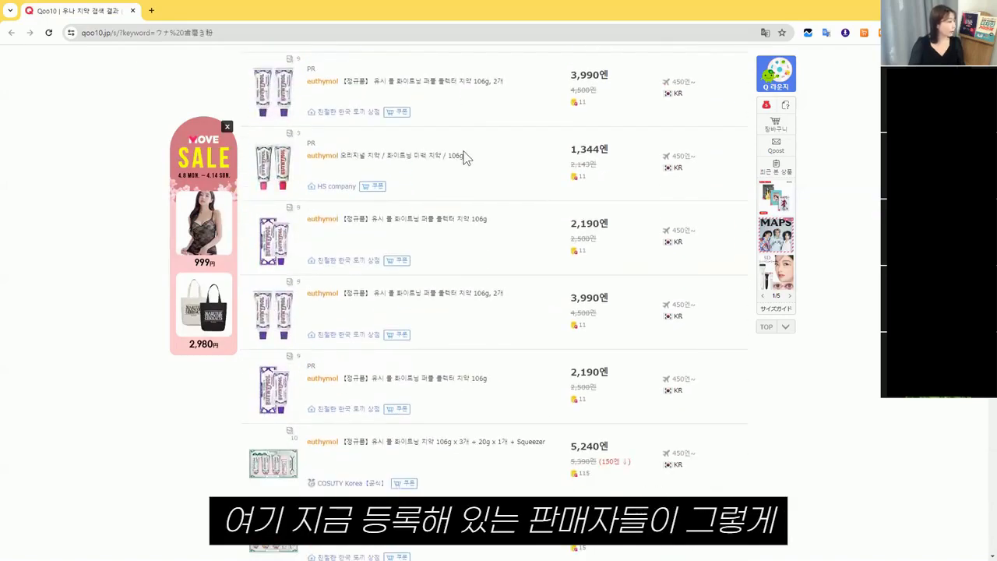
scroll(465, 156, up, 2)
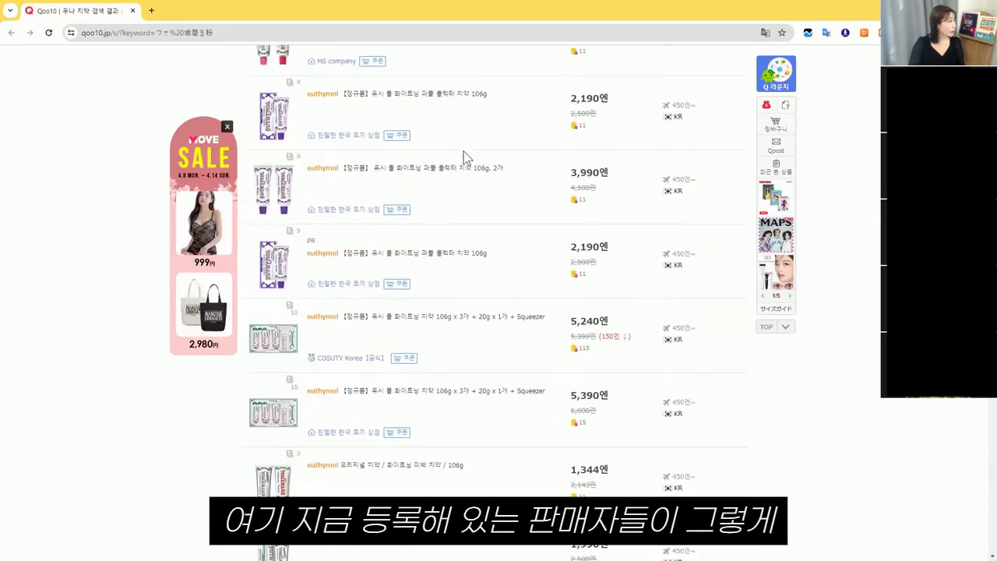
scroll(463, 156, down, 7)
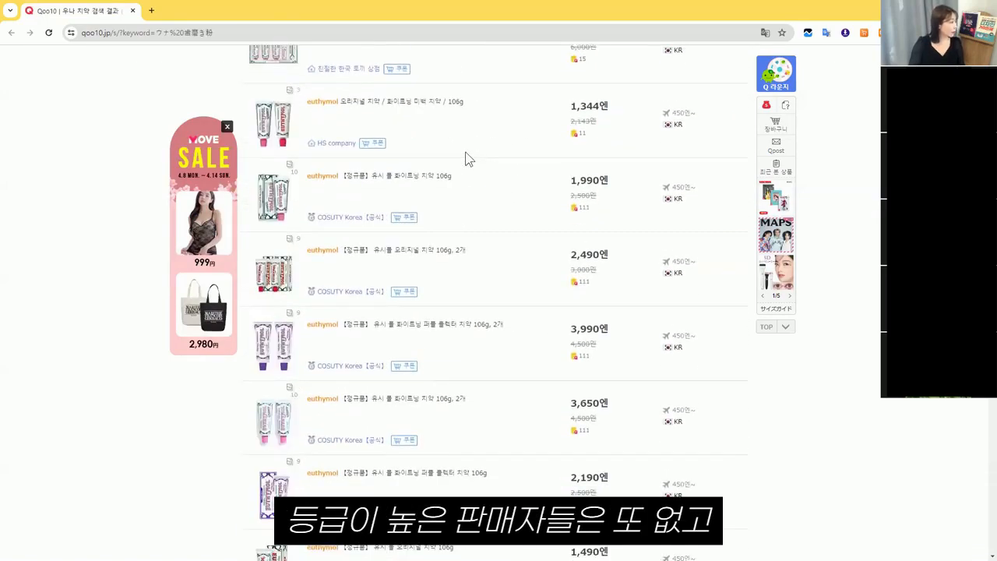
scroll(471, 163, down, 8)
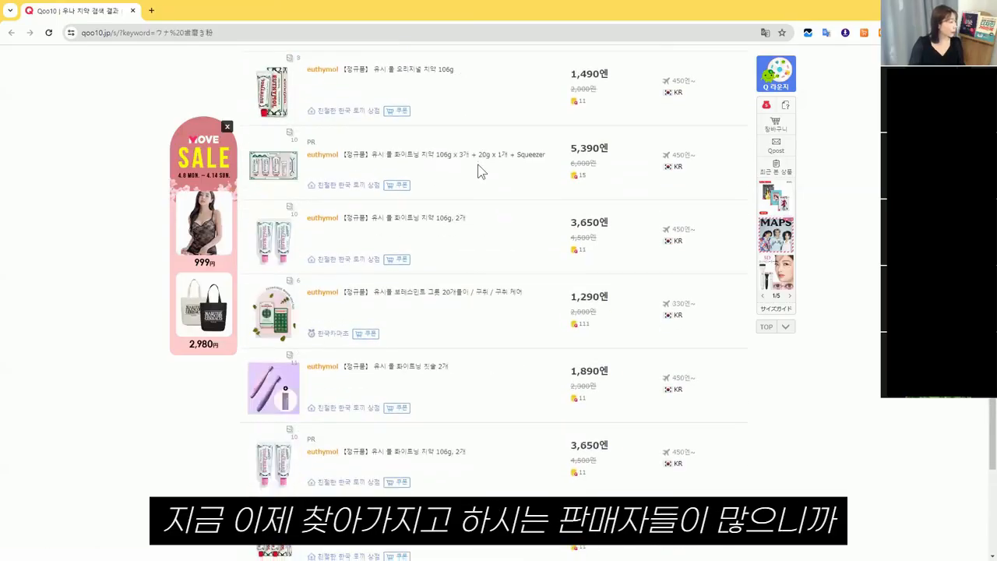
scroll(480, 171, down, 4)
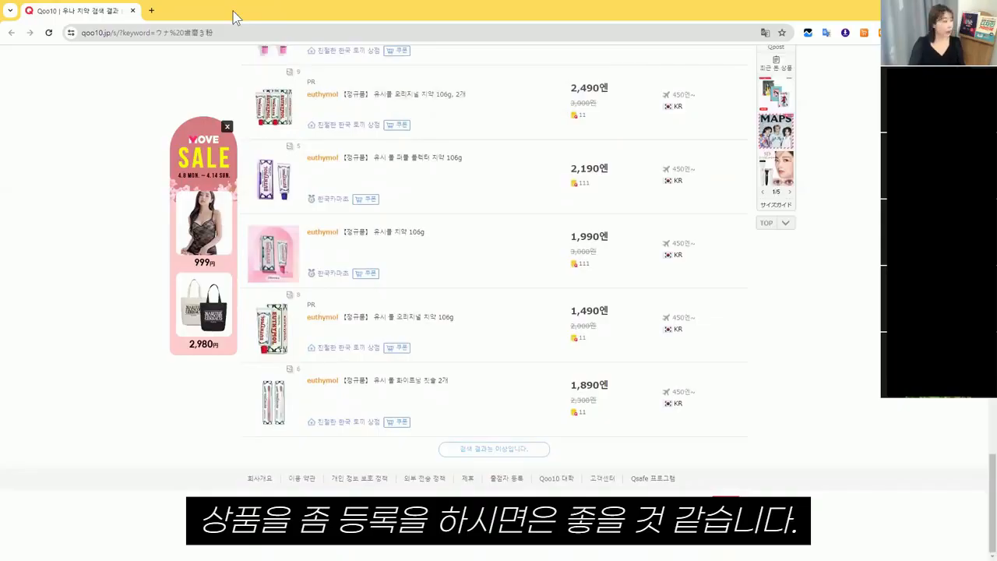
- Switch to the Excel workbook and copy the Japanese keyword ウナ 歯磨き粉 from the 은하치약 row
drag(236, 17, 0, 17)
click(359, 345)
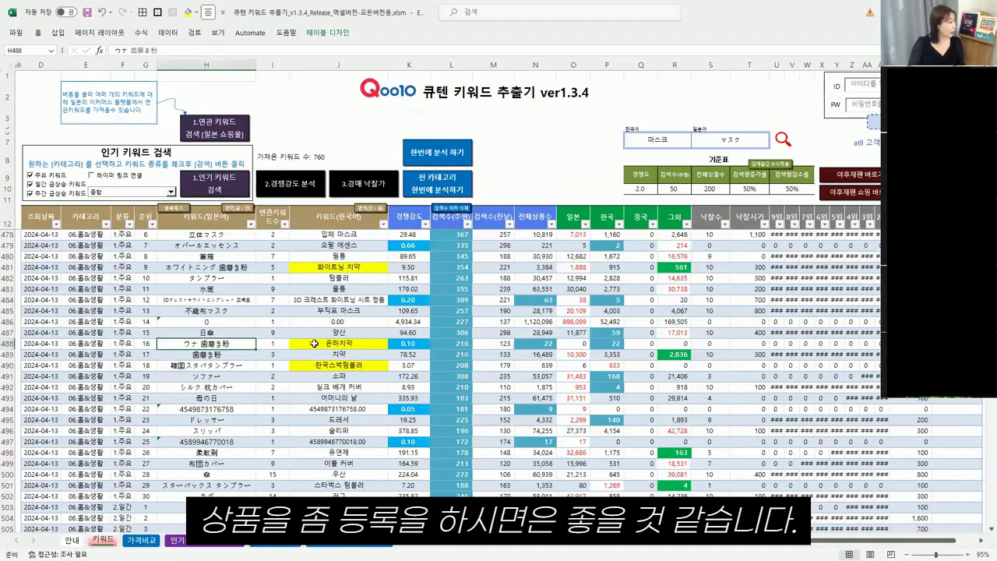
double_click(238, 345)
drag(238, 346, 159, 348)
key(ctrl+c)
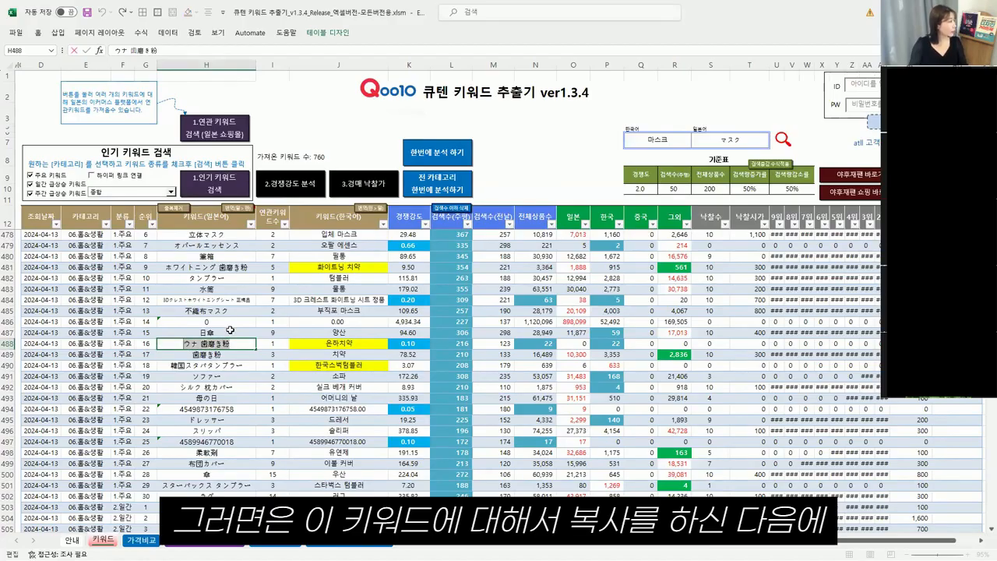
click(272, 345)
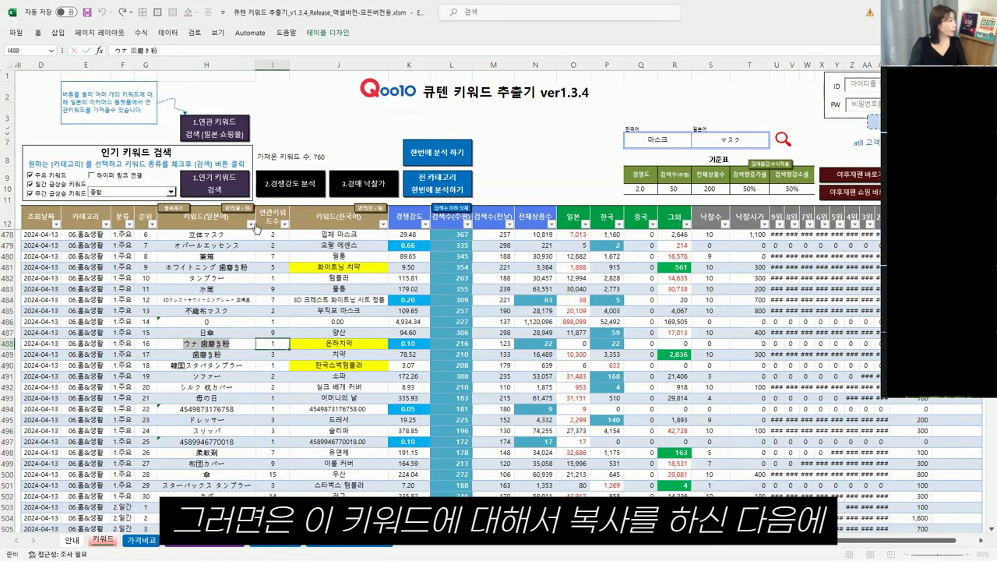
- Import related keywords for the Japanese keyword ウナ 歯磨き粉, adding 야후재팬 자동완성 키워드 and 야후재팬 연관 키워드 as sources
click(229, 136)
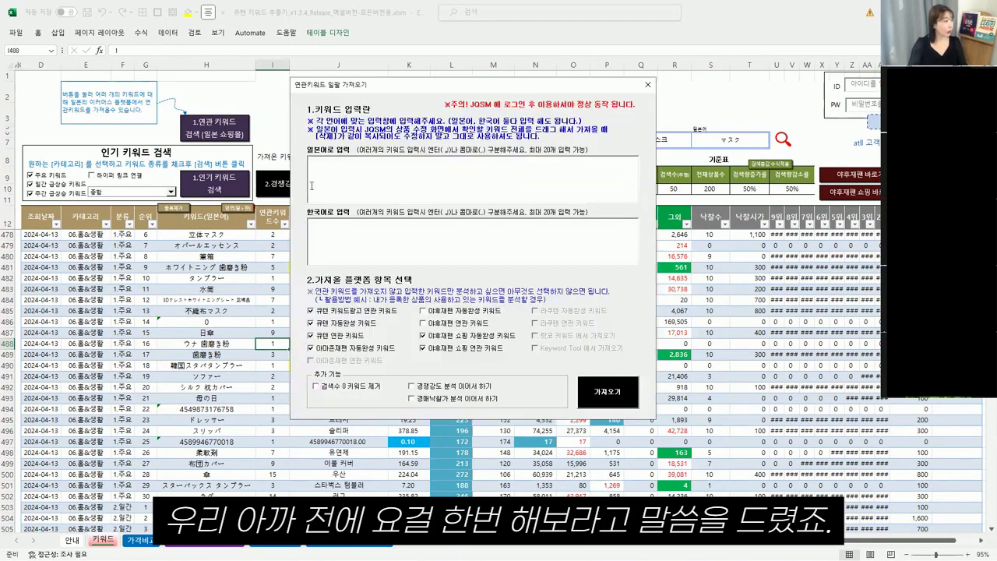
key(ctrl+v)
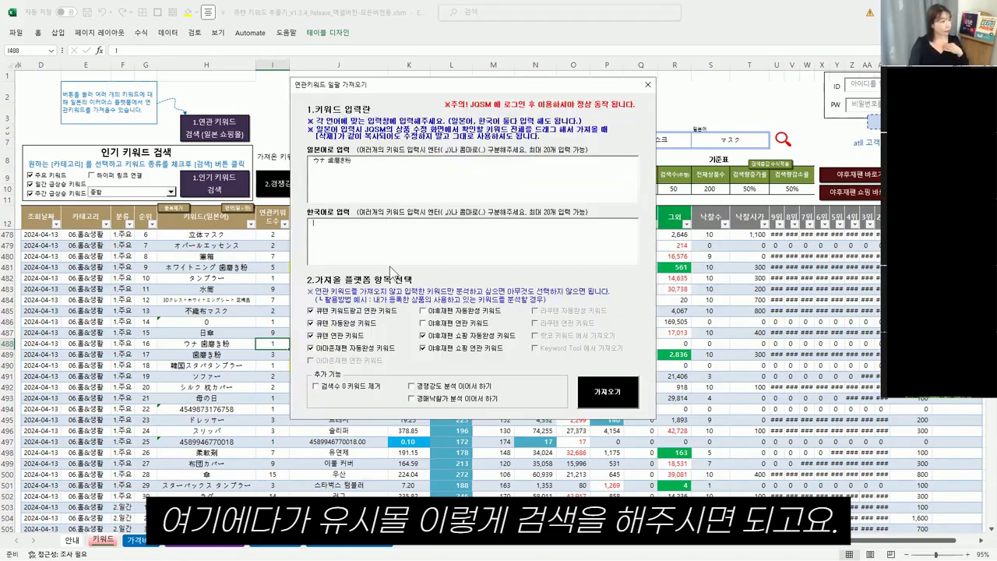
click(490, 311)
click(440, 323)
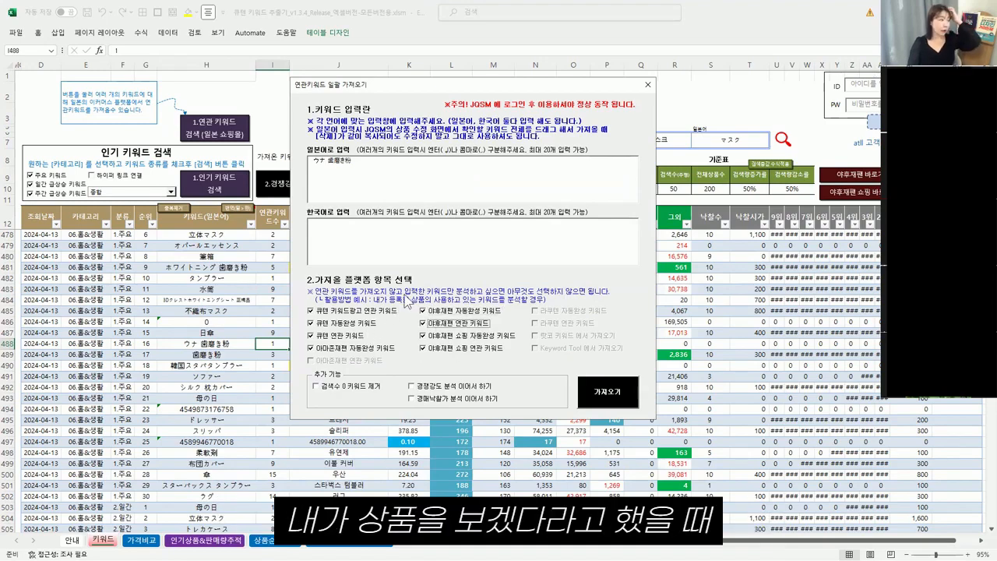
click(608, 392)
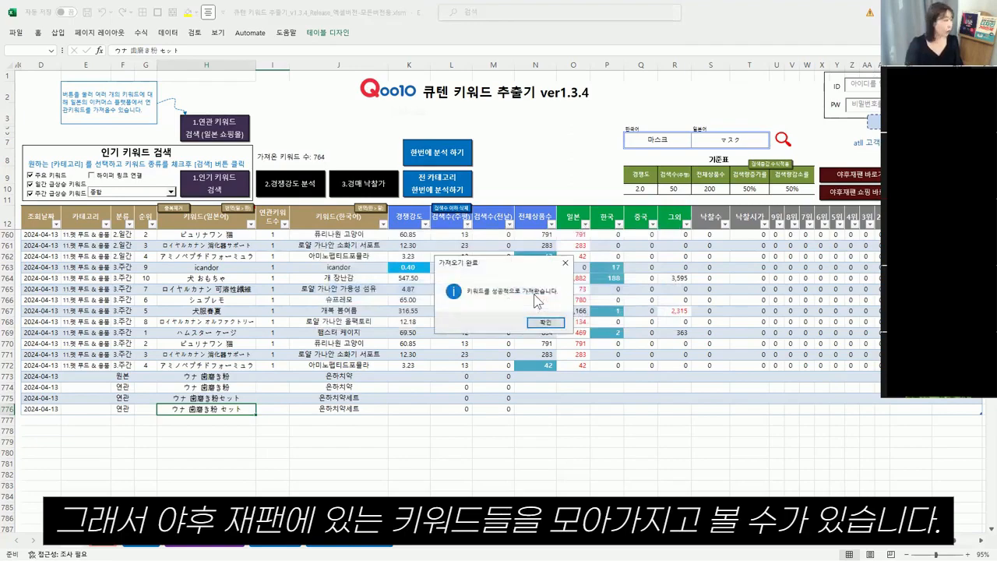
click(545, 323)
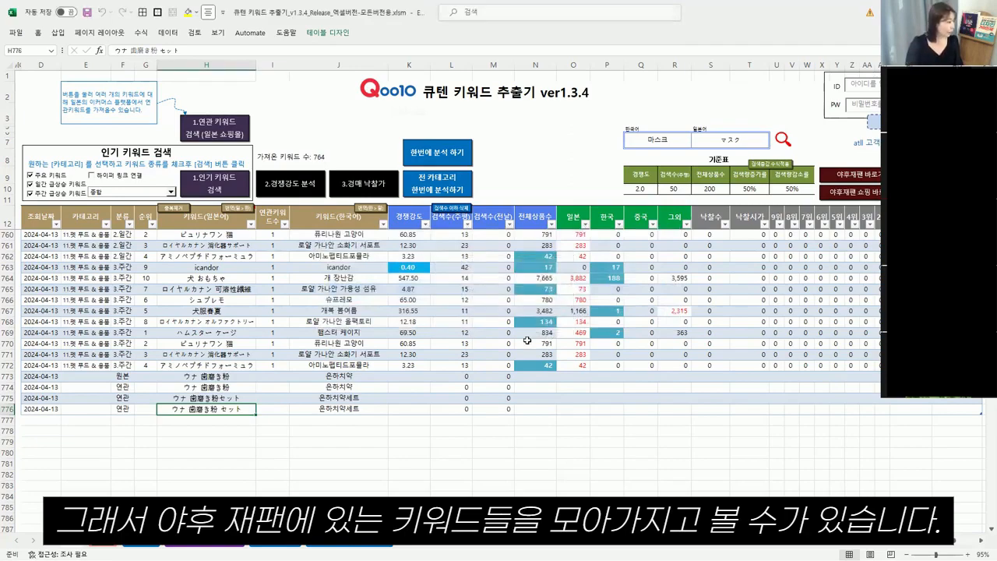
- Check the newly imported 은하치약 and 은하치약세트 keywords at the end of the table and their weekly and previous-day search counts
click(368, 378)
click(365, 388)
click(362, 399)
click(360, 410)
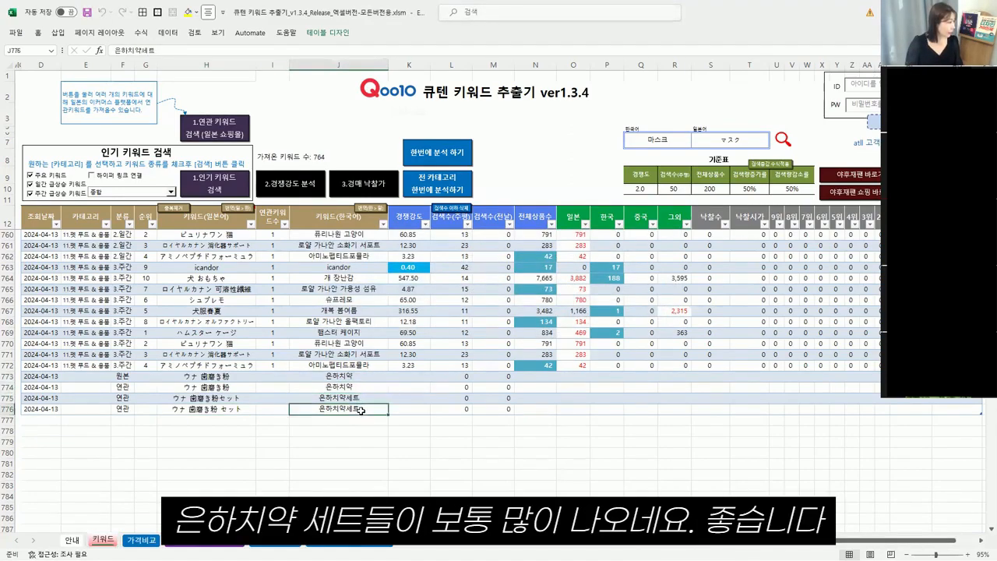
scroll(360, 410, up, 19)
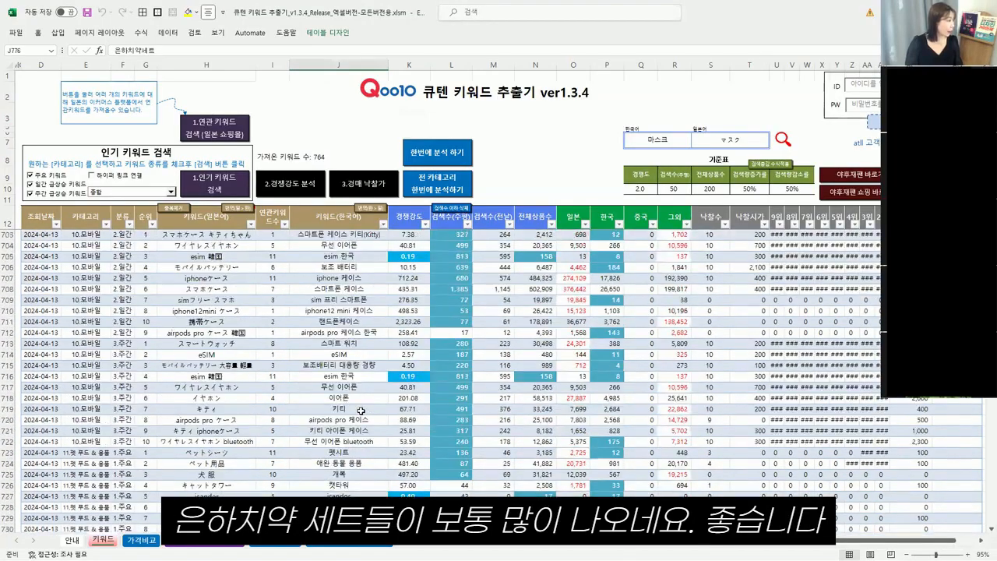
scroll(360, 410, down, 19)
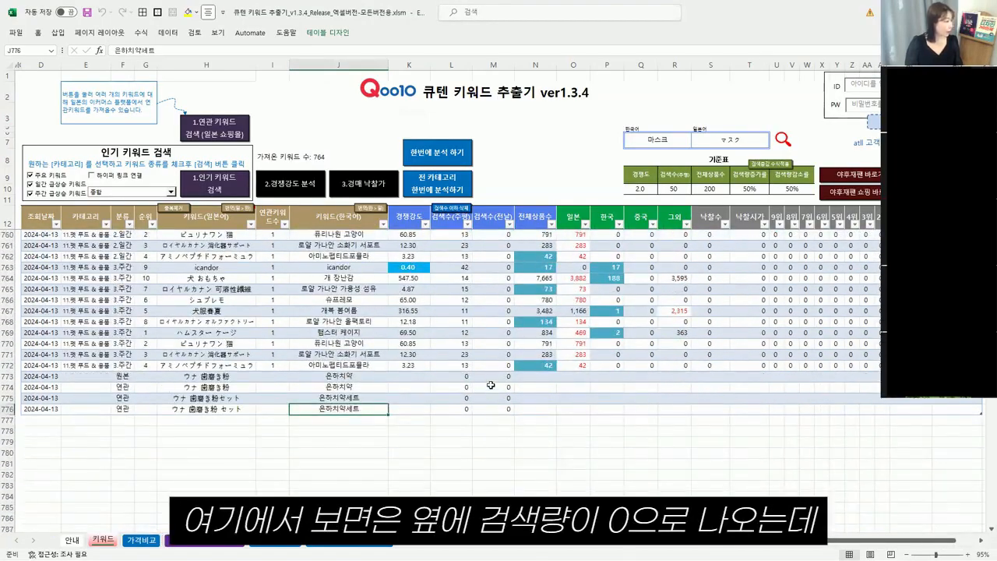
click(483, 377)
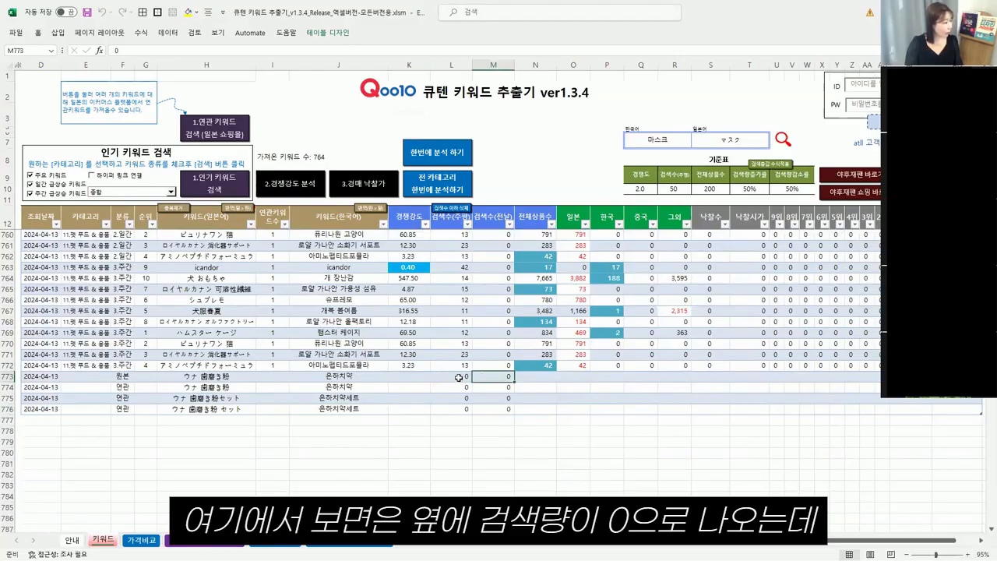
drag(459, 377, 511, 418)
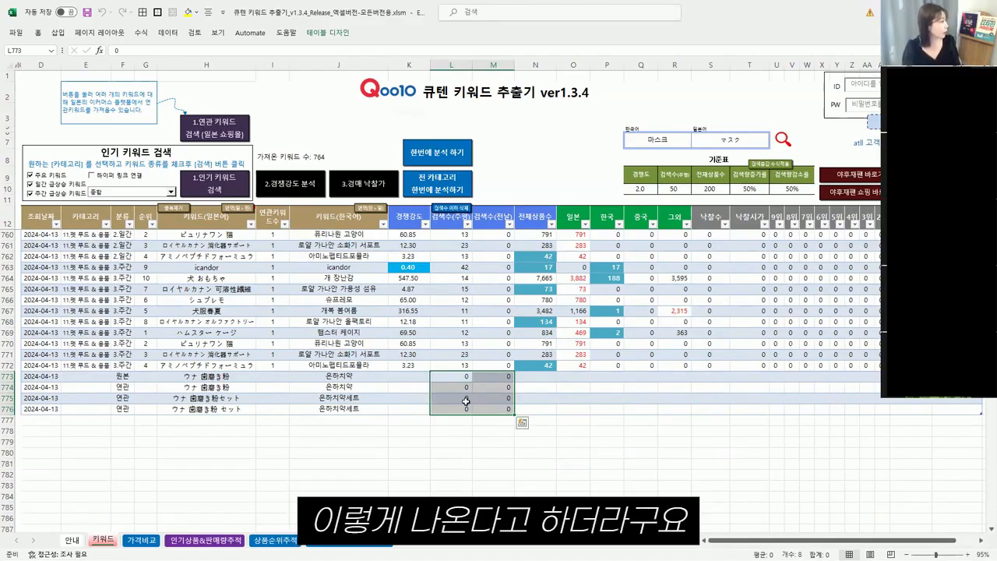
- Run the 경쟁강도 분석 for the newly imported 은하치약 and 은하치약세트 keywords
drag(348, 379, 348, 408)
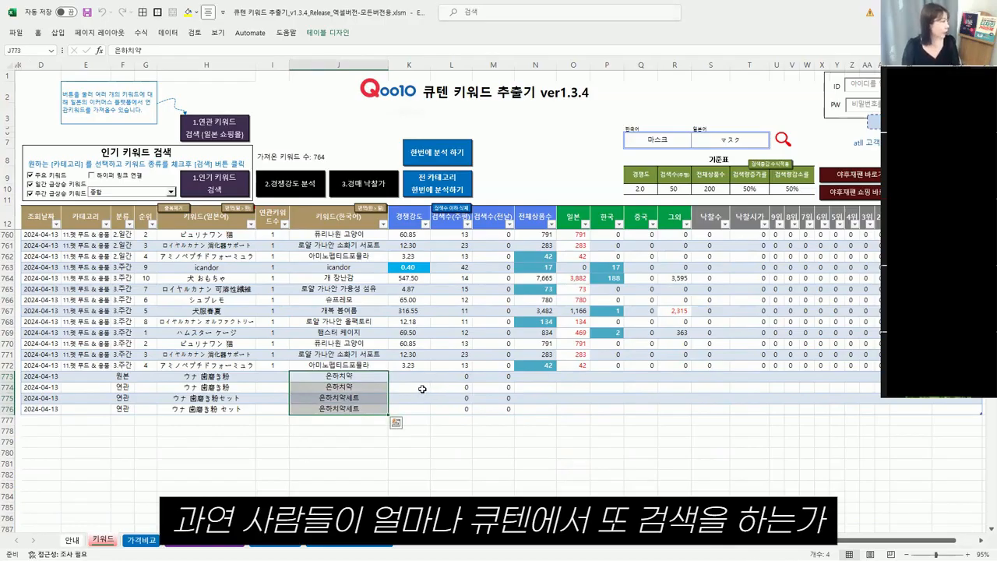
click(285, 194)
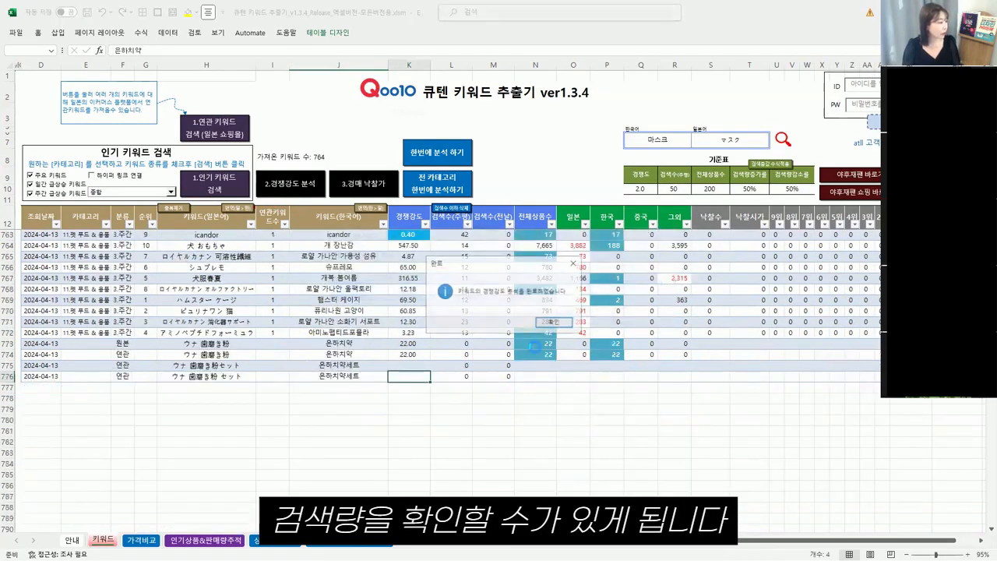
- Copy the highlighted Korean keyword 화이트닝 치약 from the 06.홈&생활 rows of the keyword table
click(564, 320)
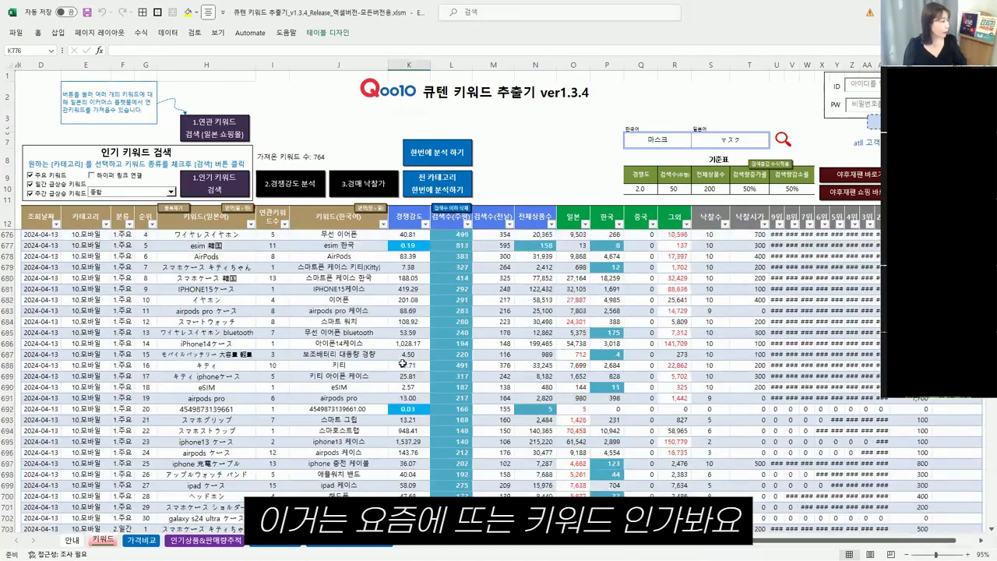
scroll(402, 363, up, 14)
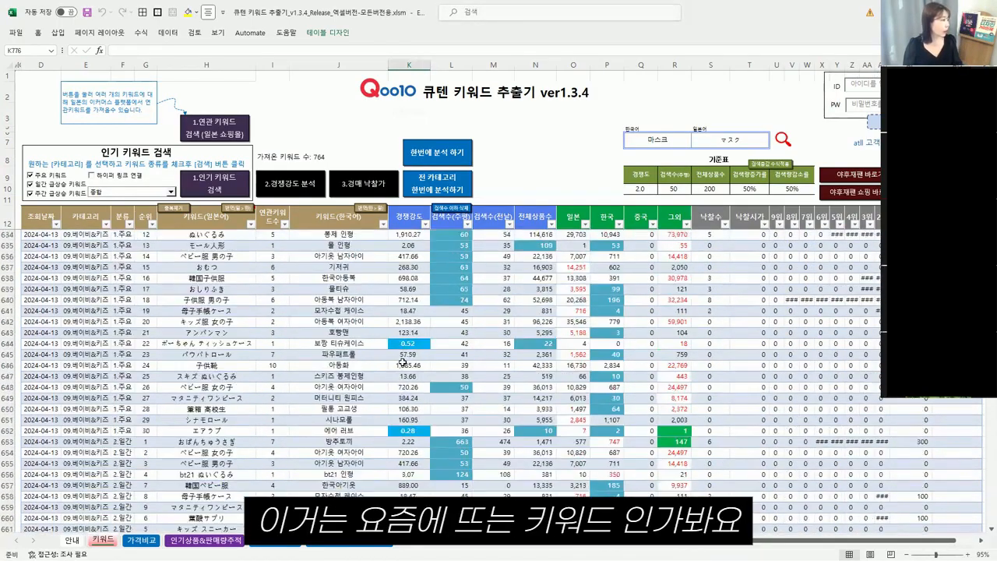
scroll(402, 362, up, 20)
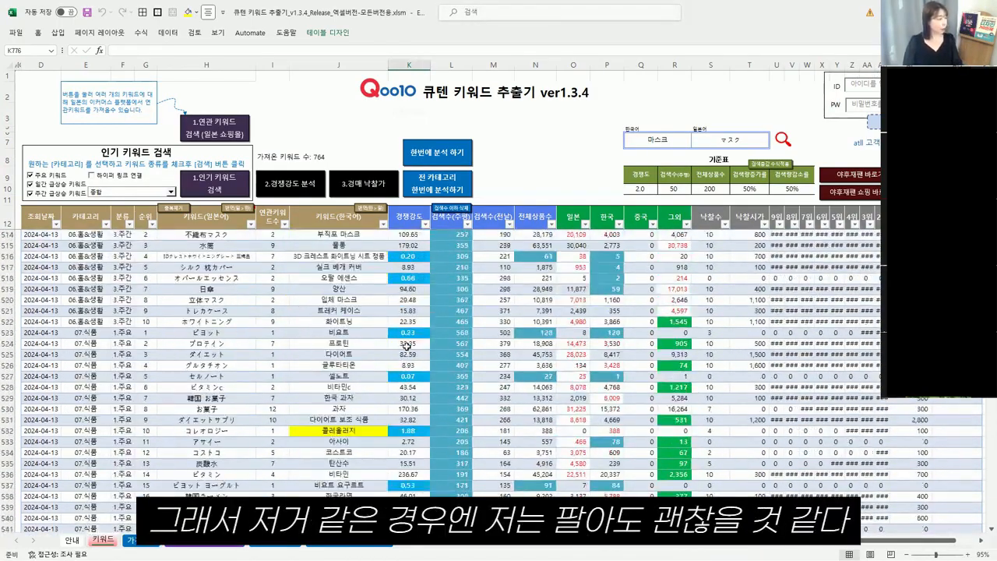
scroll(406, 346, up, 18)
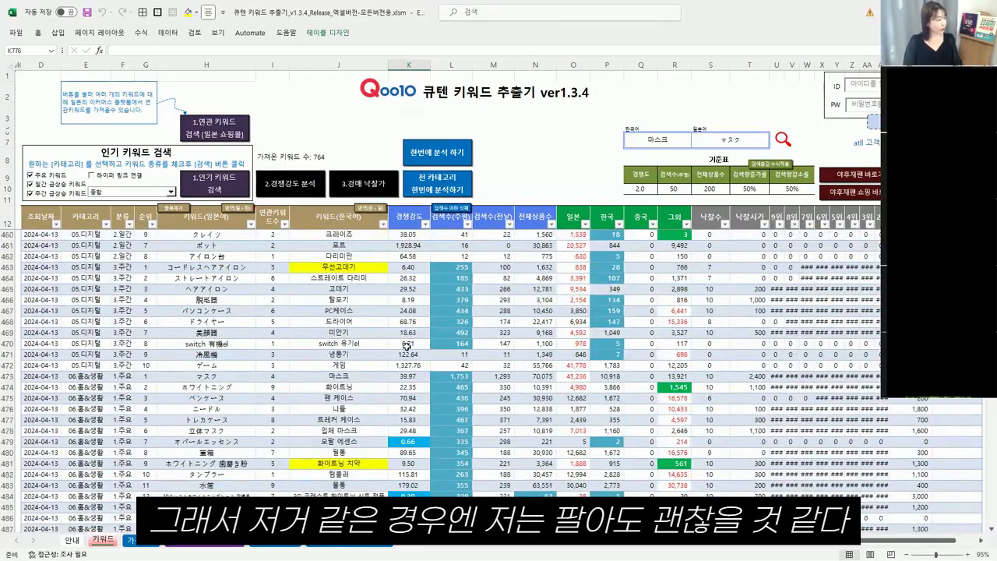
click(353, 464)
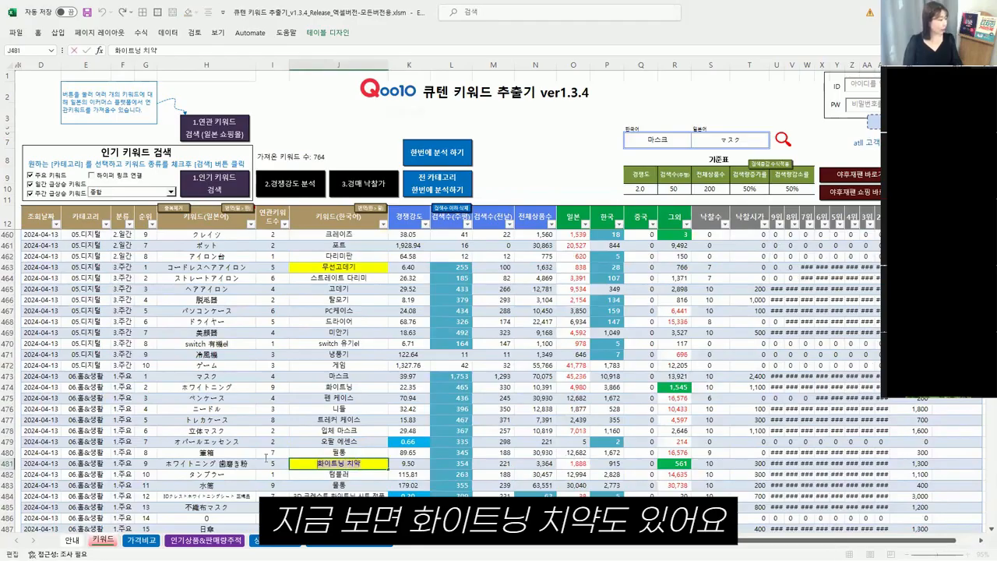
- Import related keywords for the Korean keywords 화이트닝 치약 and 유시몰, keeping ウナ 歯磨き粉 as the Japanese keyword
click(269, 189)
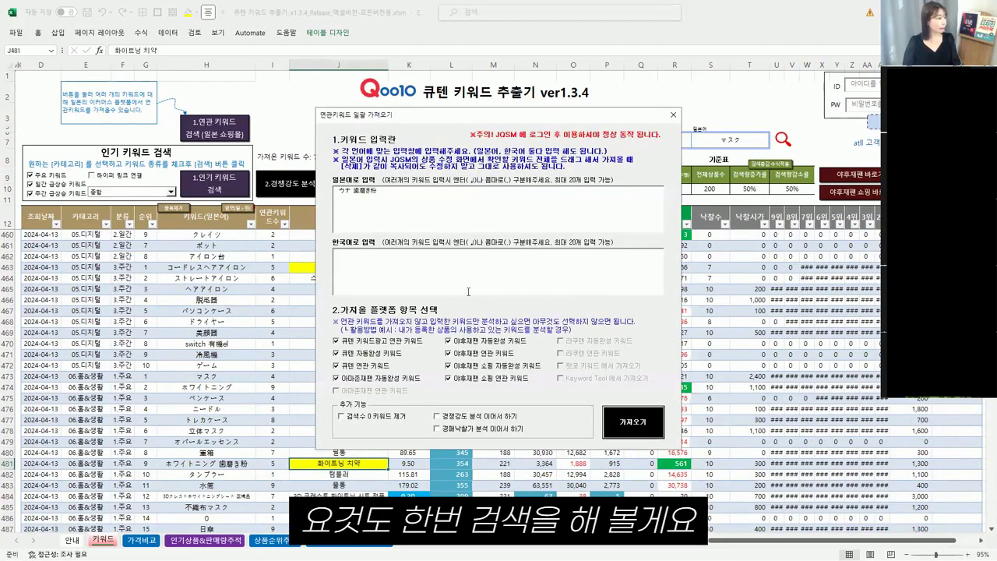
triple_click(382, 192)
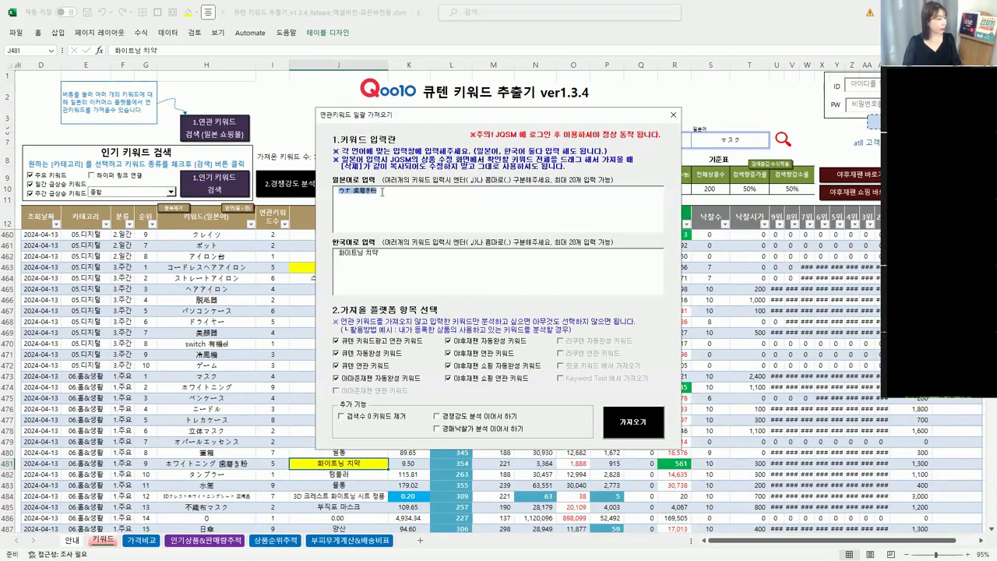
click(449, 260)
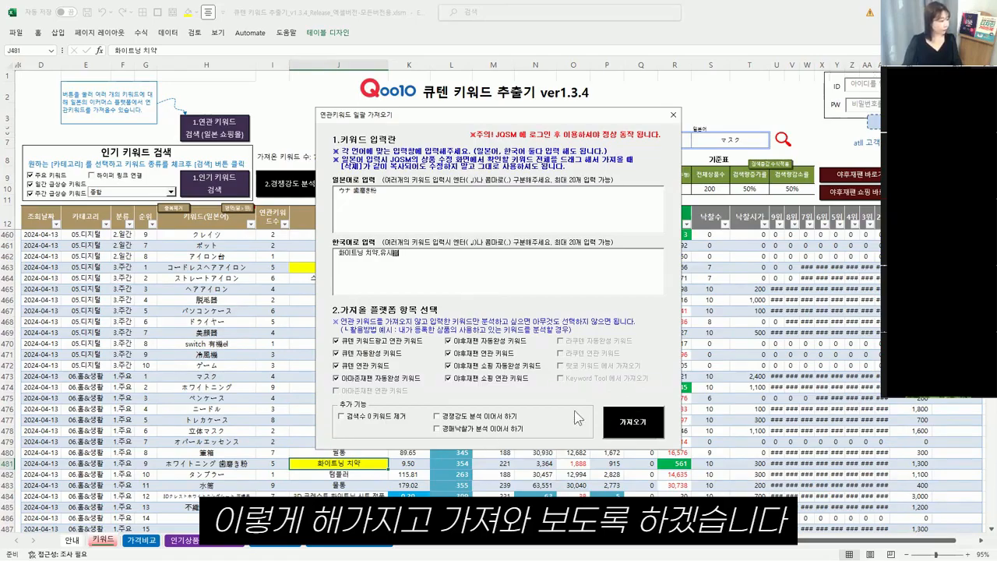
click(642, 423)
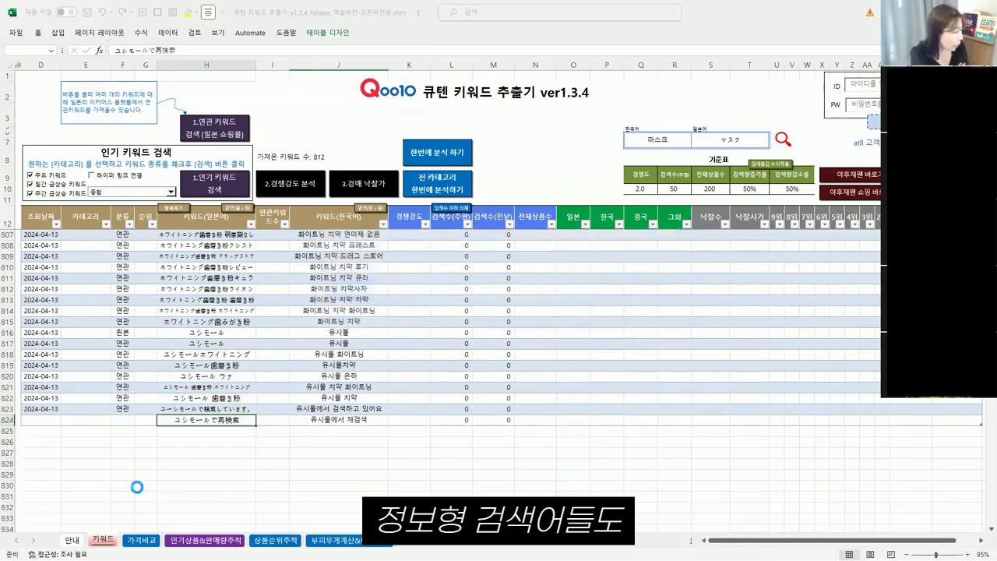
key(Return)
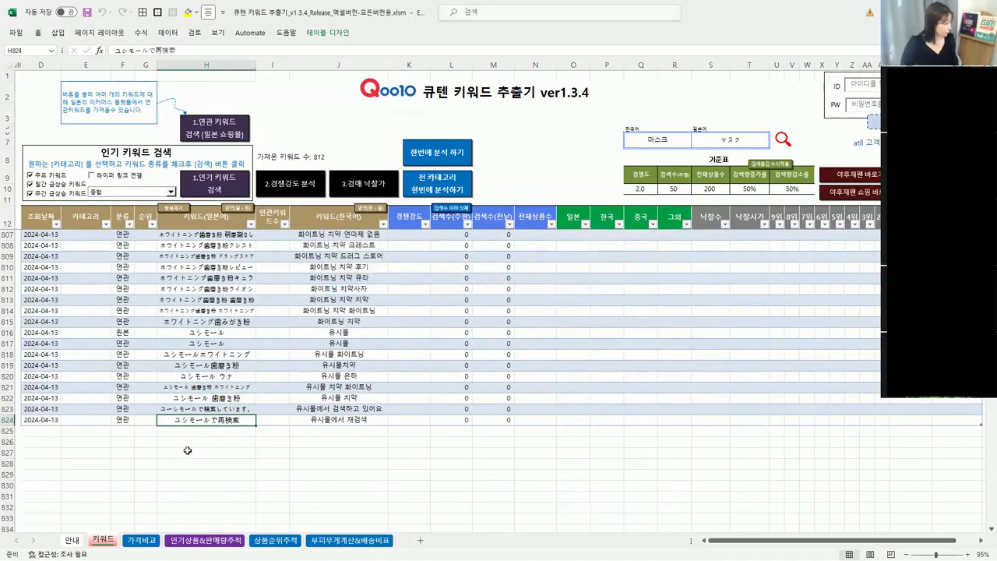
- Check the newly imported 유시몰 keywords and run the 경쟁강도 분석 for the imported keywords
click(316, 412)
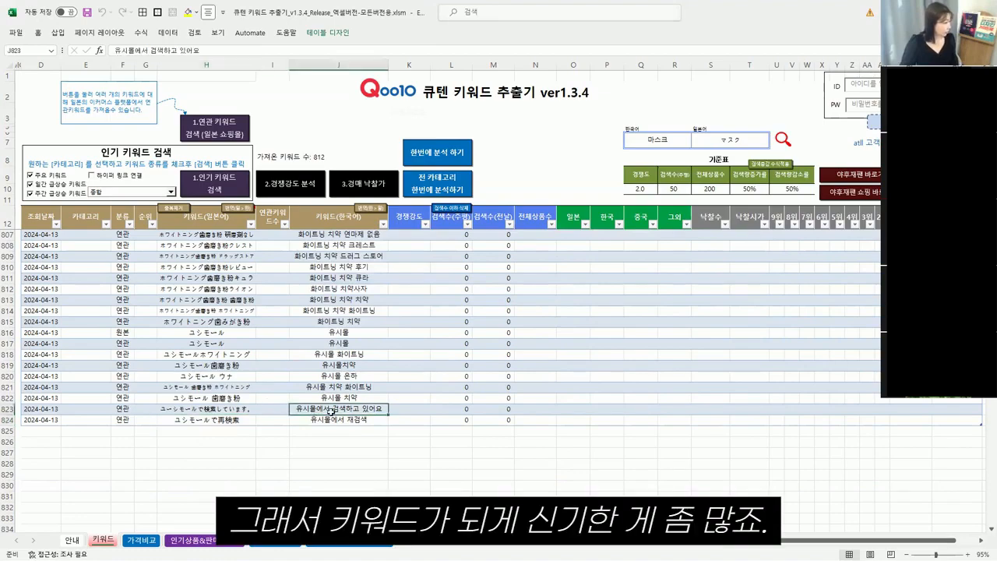
key(ctrl+a)
key(ctrl+a)
click(345, 398)
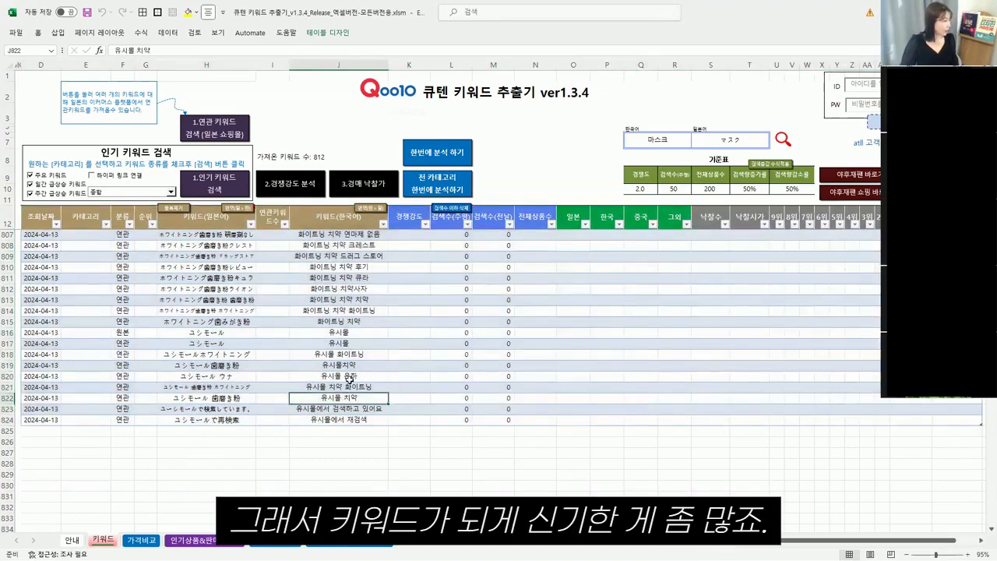
click(304, 185)
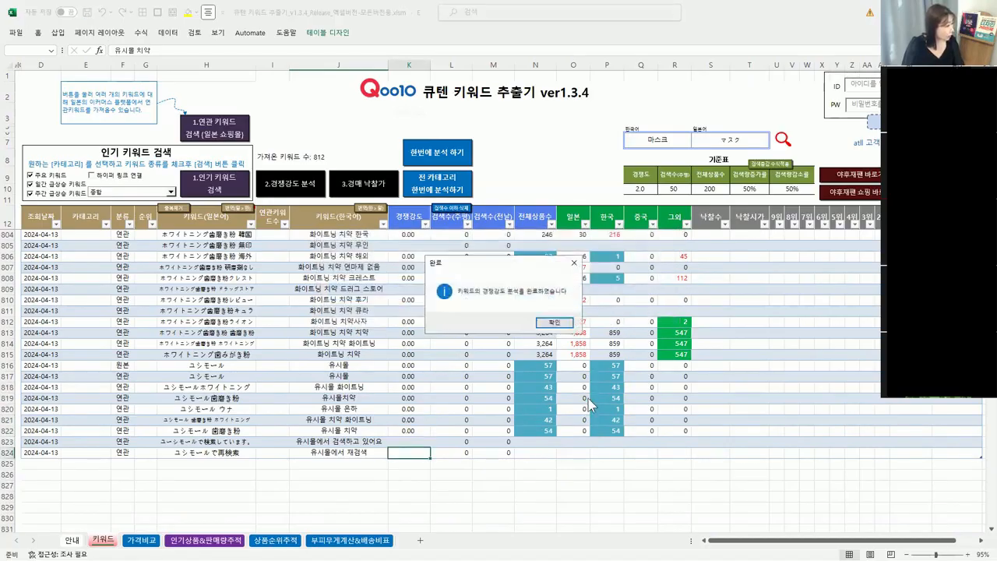
click(570, 322)
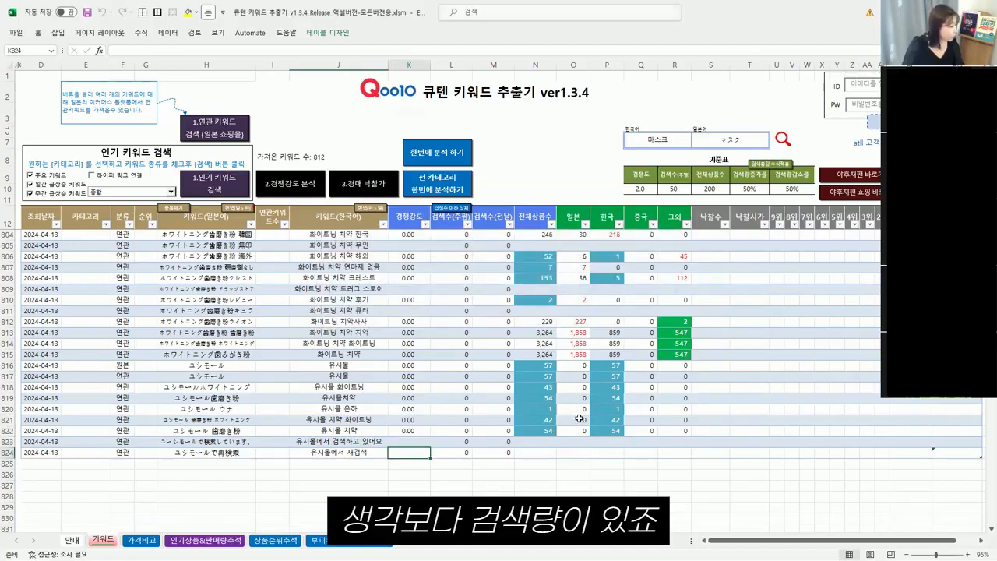
- Review the analysed rows for 유시몰 은하, 유시몰 치약 화이트닝 and 유시몰 치약, and retrieve the 경매 낙찰가 results for the imported keywords
click(640, 419)
scroll(467, 430, up, 1)
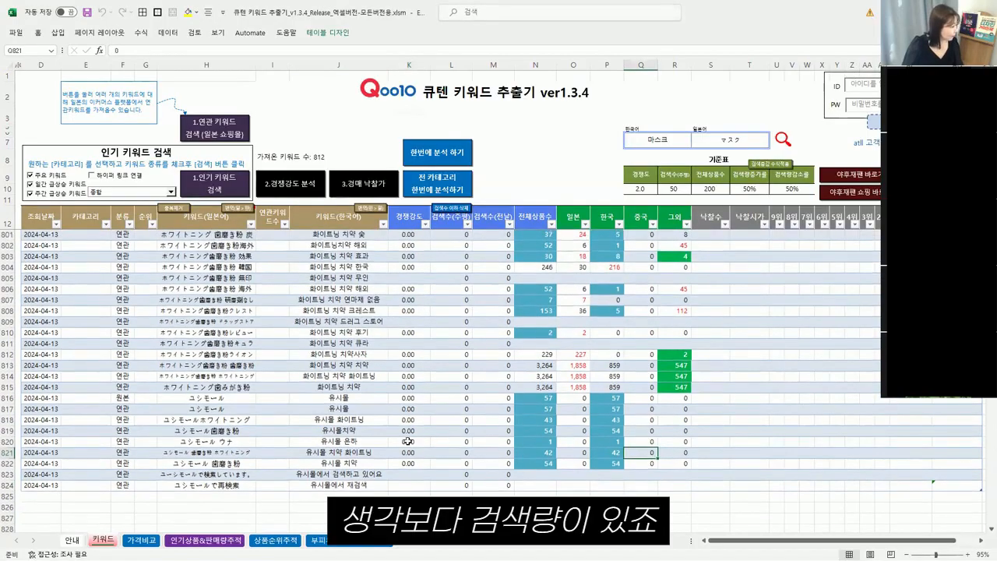
click(338, 443)
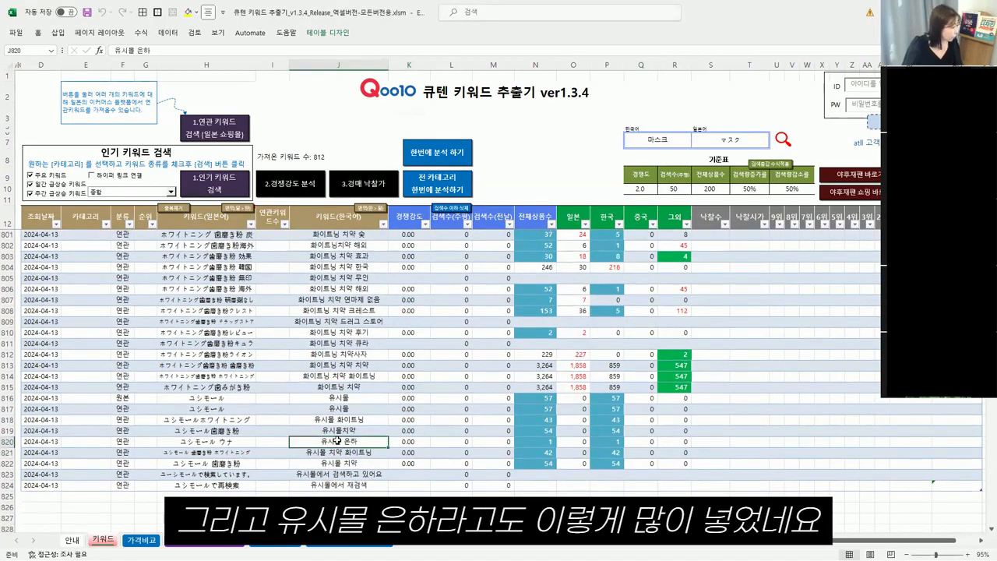
click(341, 451)
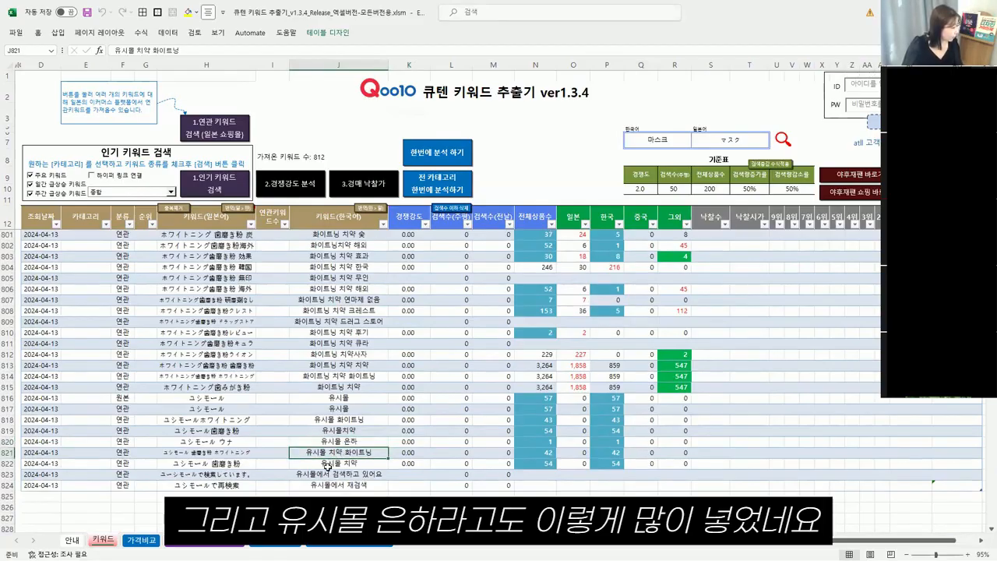
click(329, 464)
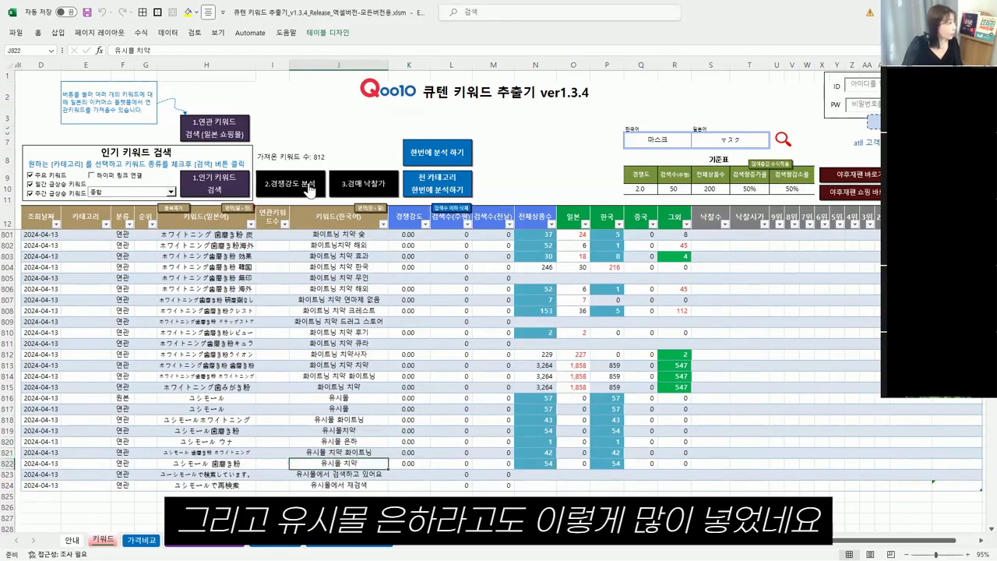
click(380, 198)
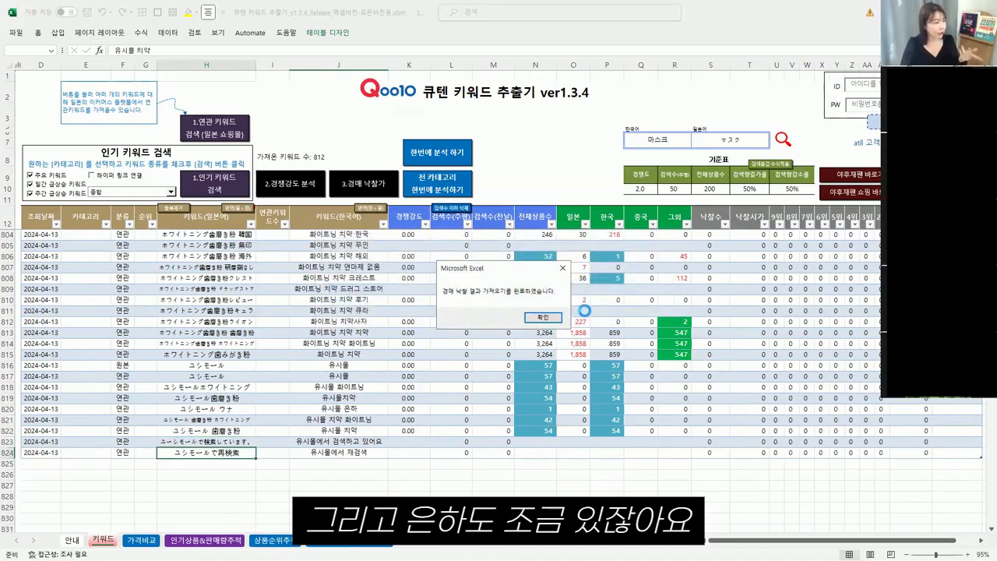
click(543, 318)
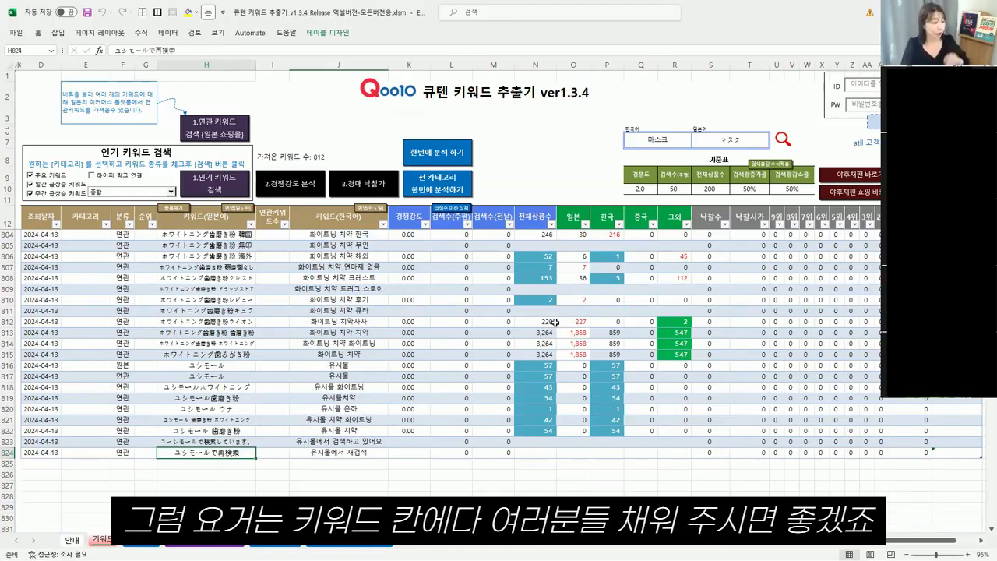
- Examine the previous-day search counts and the auction time and rank-price columns for the imported 화이트닝 치약 and 유시몰 keywords
click(774, 396)
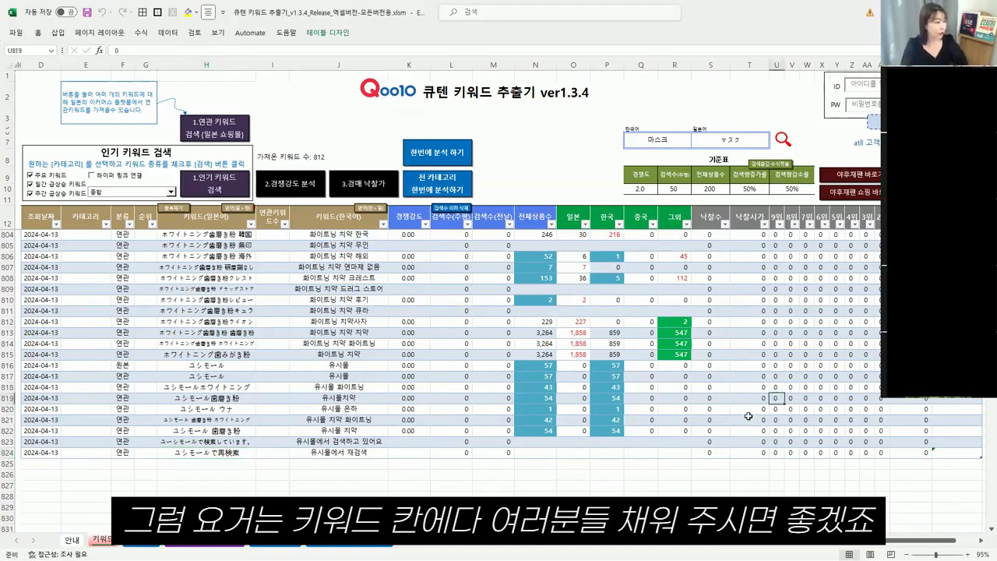
drag(497, 430, 495, 311)
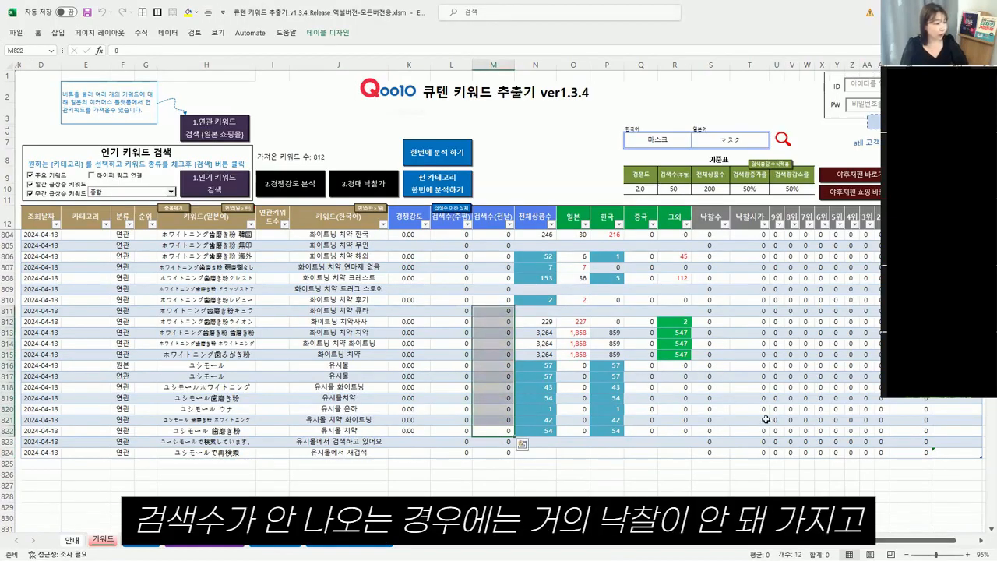
drag(746, 430, 924, 288)
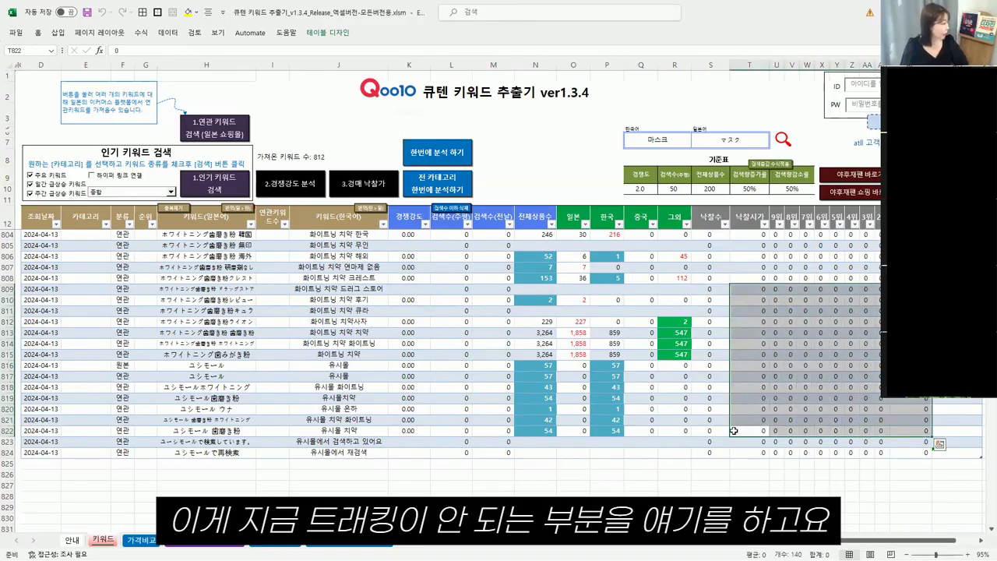
scroll(734, 430, up, 2)
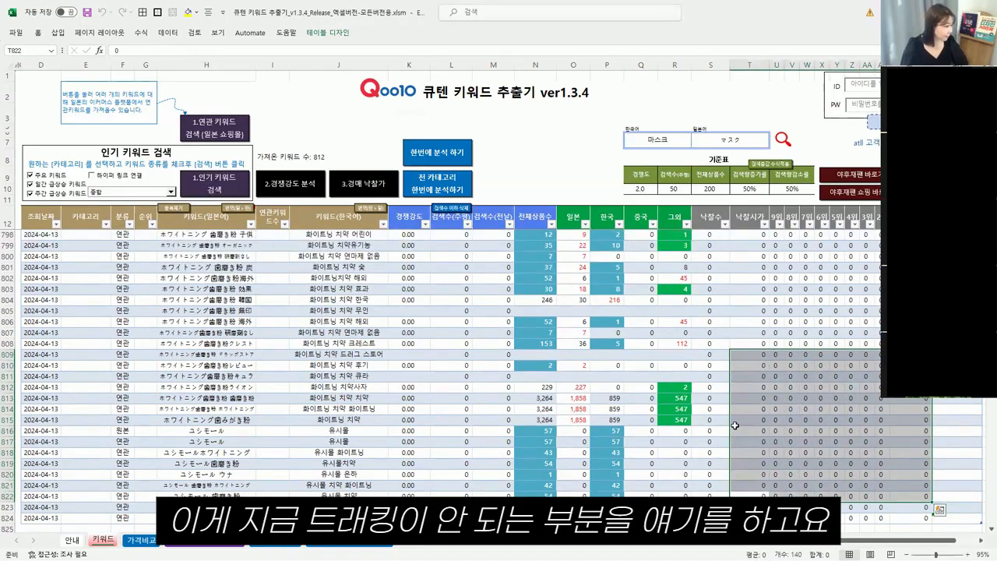
scroll(525, 390, up, 3)
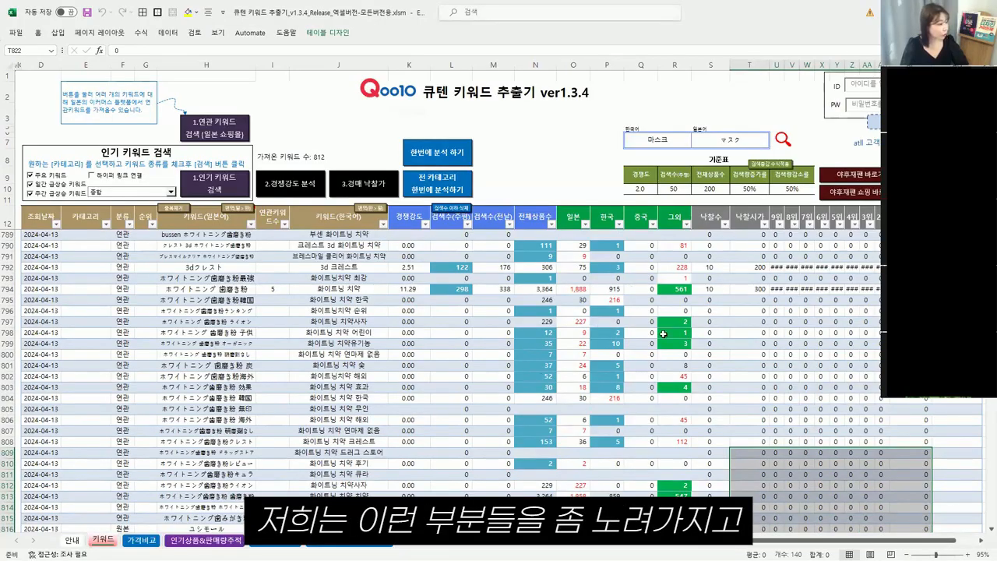
scroll(510, 468, up, 9)
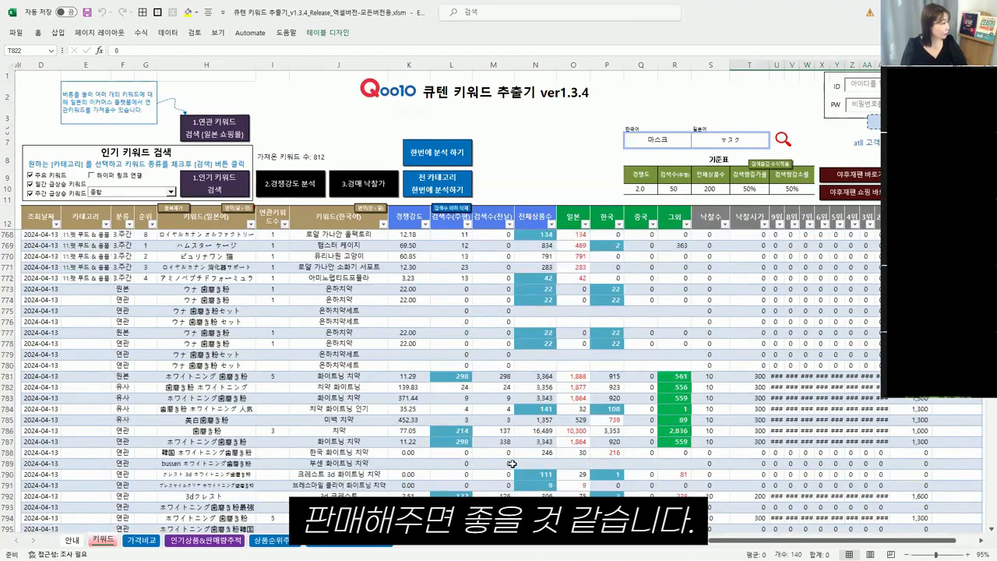
- Go back through the table from the 은하치약 rows to the highlighted 한국스벅텀블러 keyword under 06.홈&생활
click(395, 354)
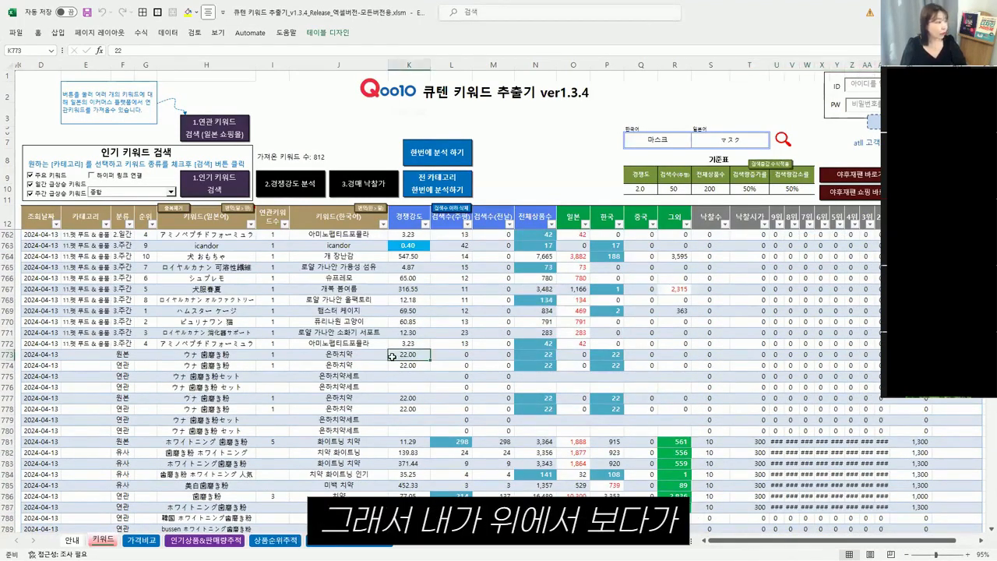
scroll(395, 355, up, 20)
scroll(395, 355, up, 20)
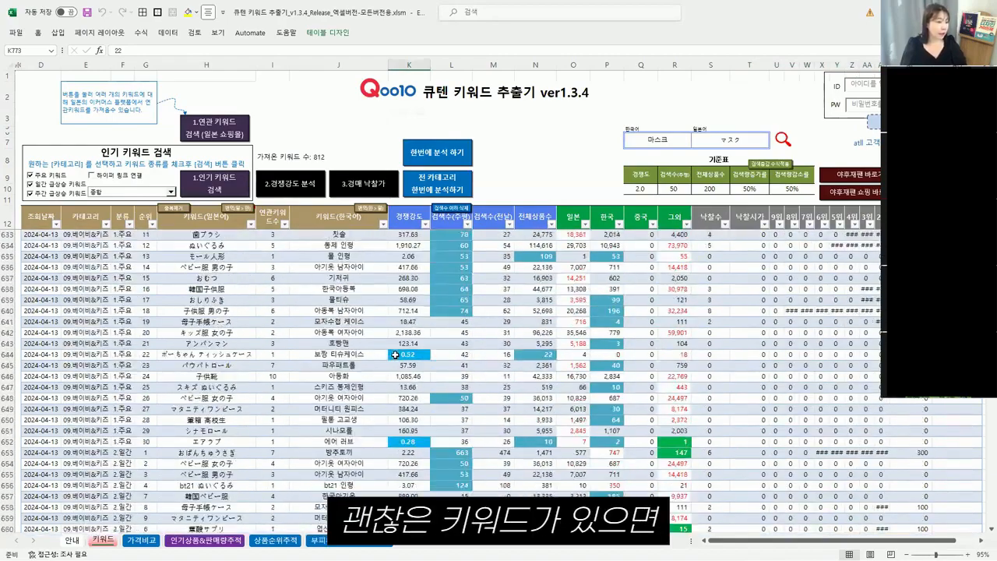
scroll(395, 355, up, 20)
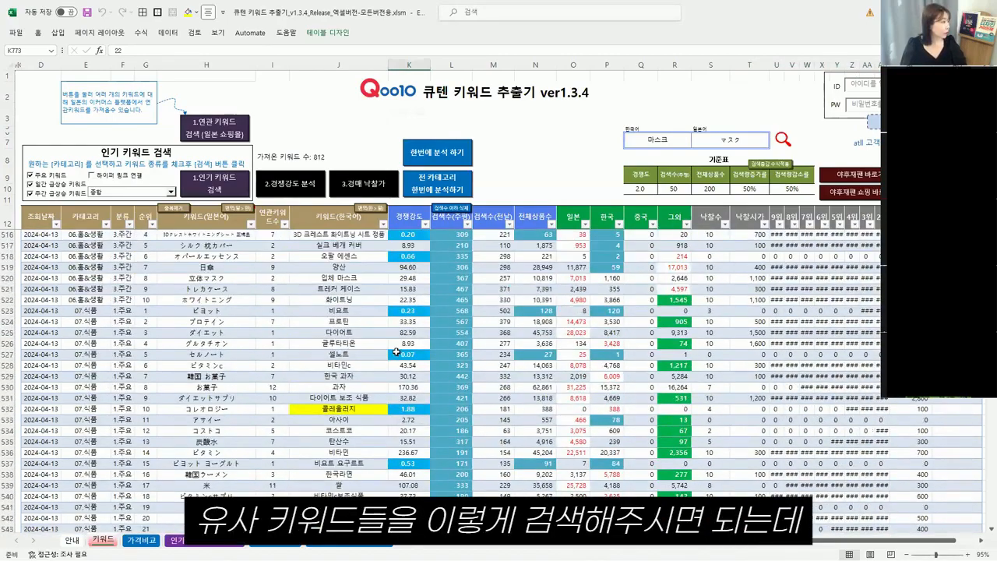
scroll(397, 353, up, 3)
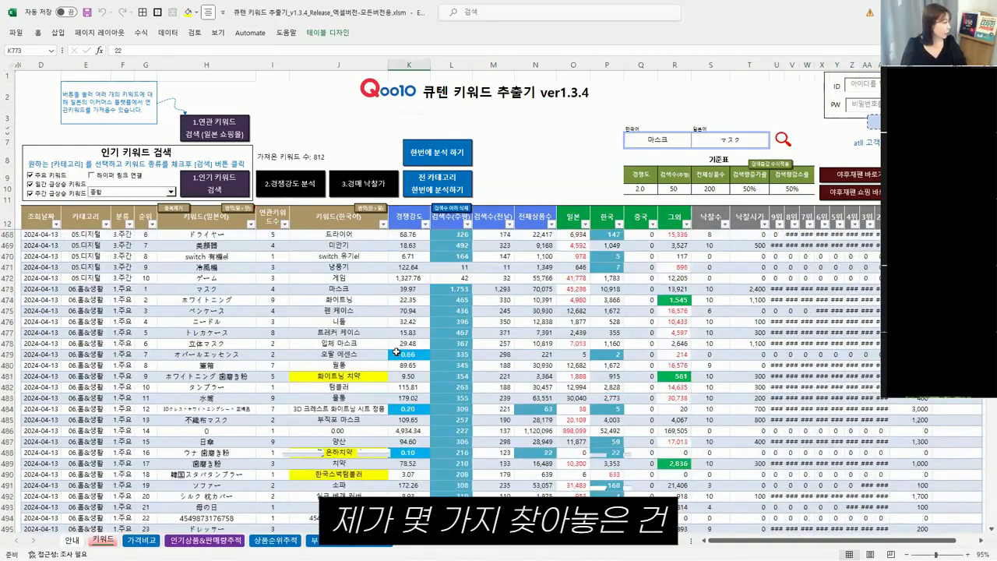
scroll(413, 300, down, 1)
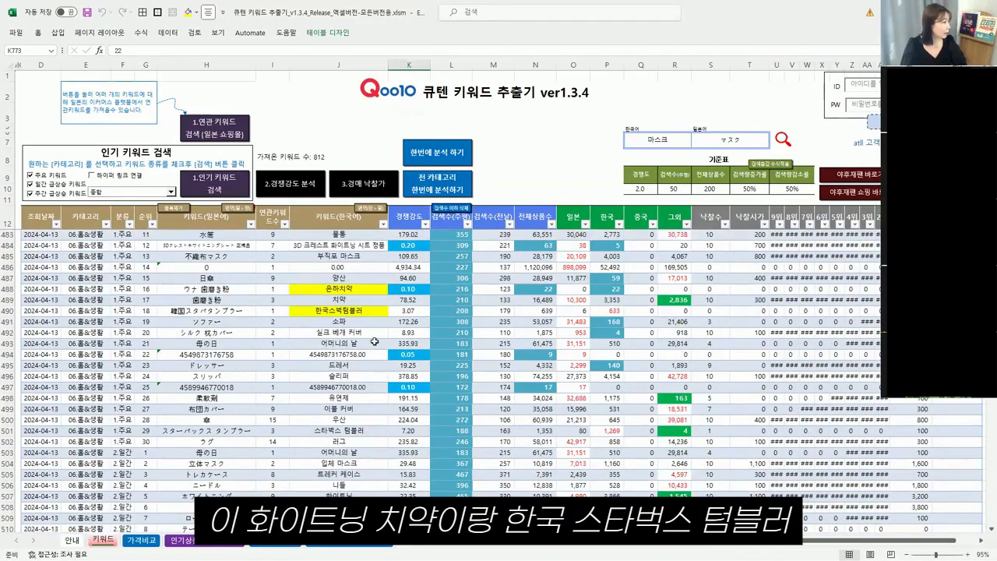
click(355, 312)
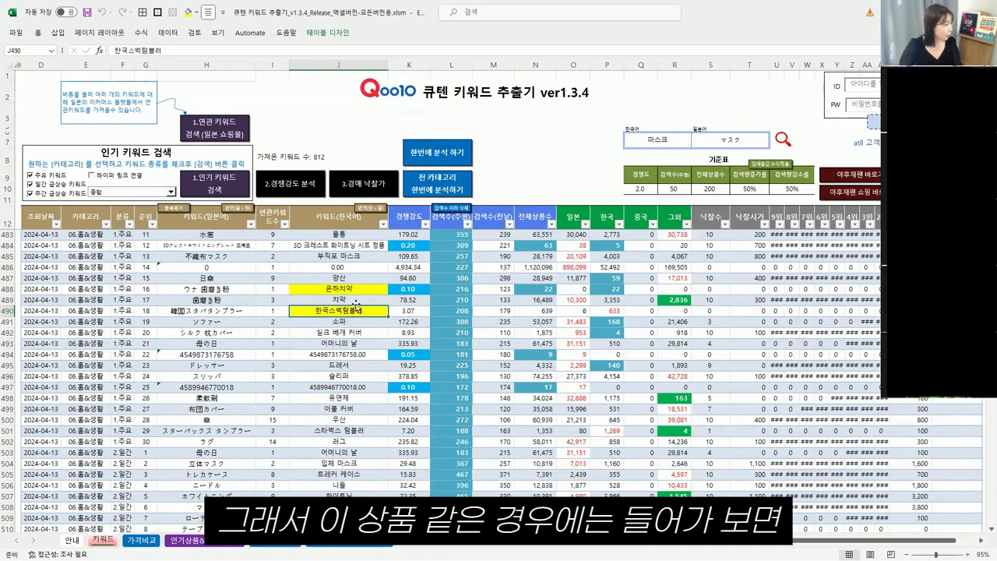
- Open the Qoo10 search results for the Japanese keyword 韓国スタバタンブラー in the browser and review the Starbucks tumbler listings
click(221, 309)
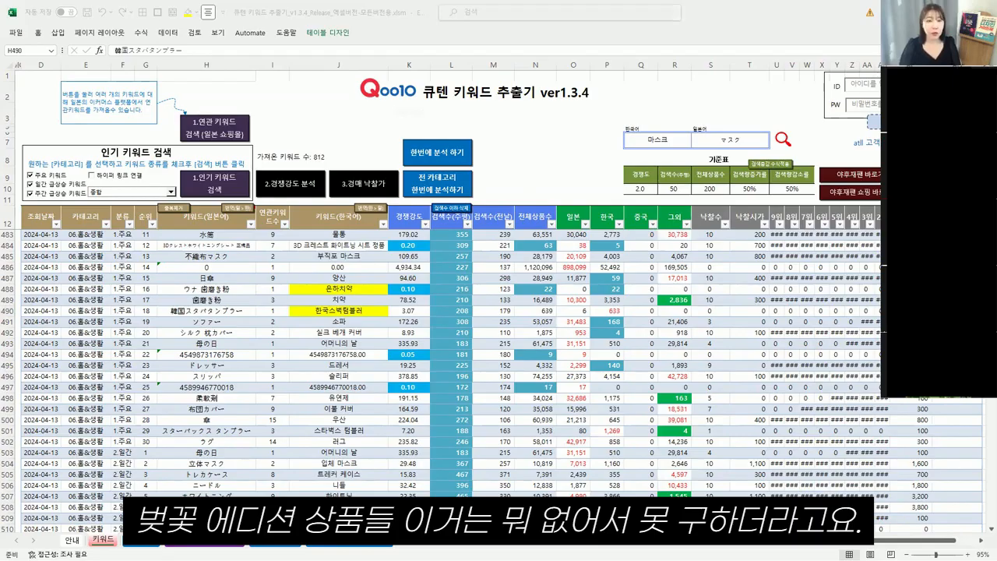
drag(610, 232, 604, 236)
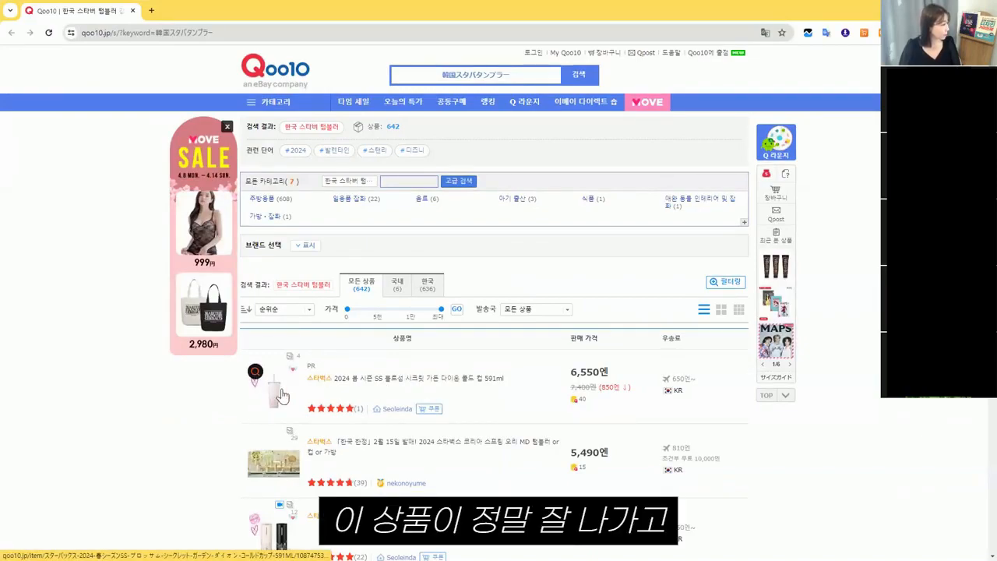
scroll(237, 431, down, 7)
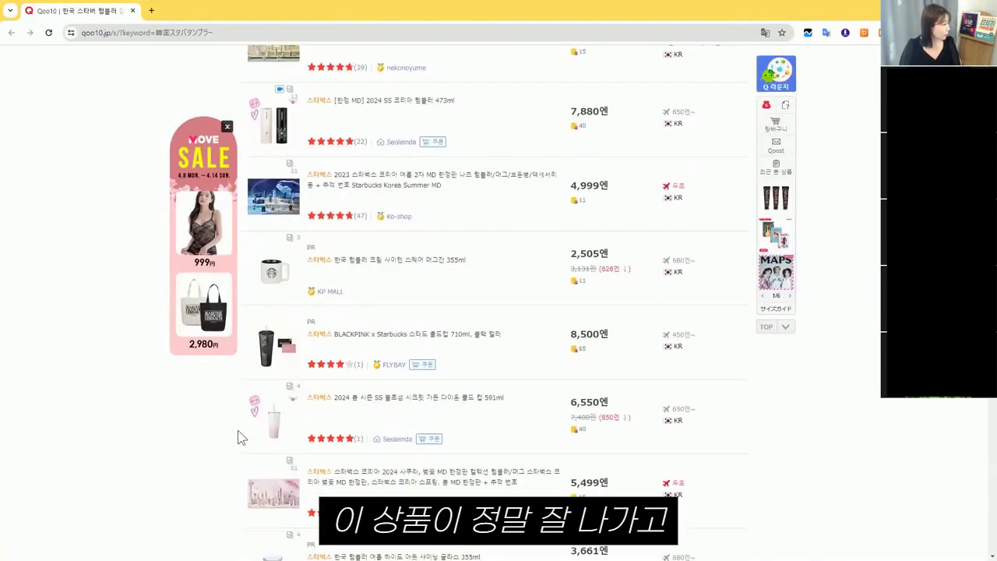
- Look further down the Starbucks tumbler search results, checking prices and review counts from the cherry-blossom MD items to the straw tumblers
scroll(238, 435, down, 1)
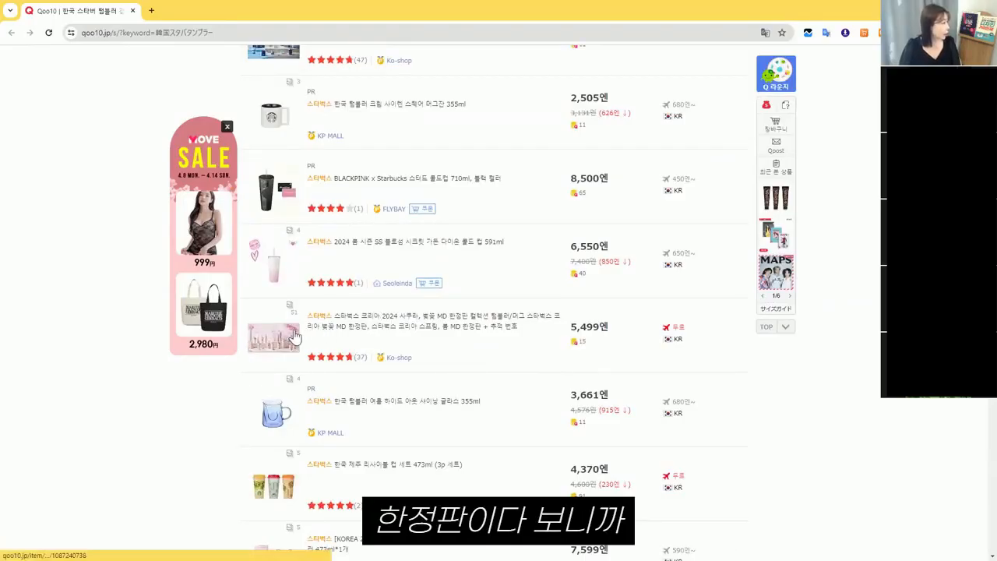
scroll(220, 435, down, 2)
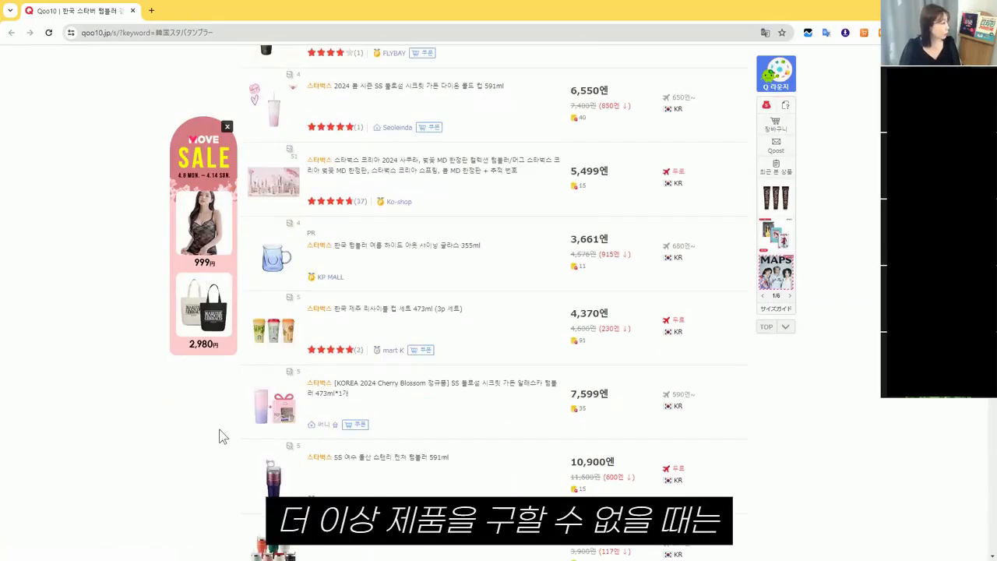
scroll(221, 437, down, 1)
scroll(221, 436, down, 2)
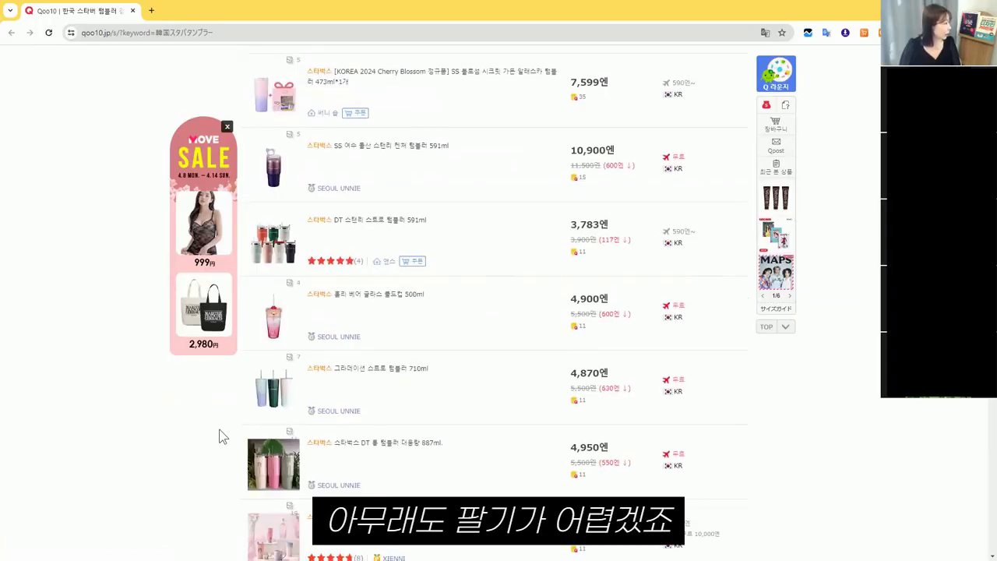
scroll(220, 436, down, 2)
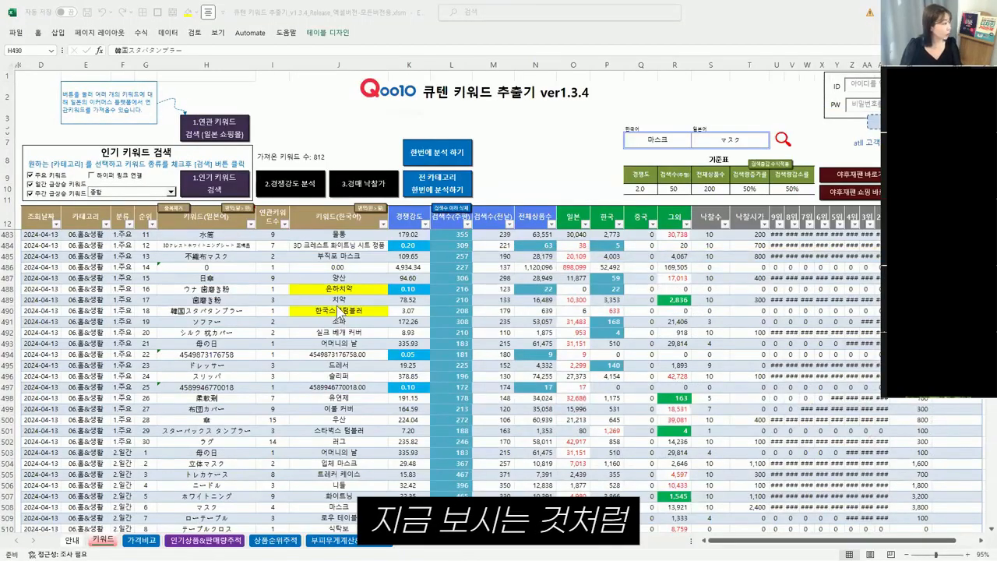
- Check the auction price cells in the 한국스벅텀블러 row and compare them with the reviews on its Qoo10 listings in the browser
click(336, 305)
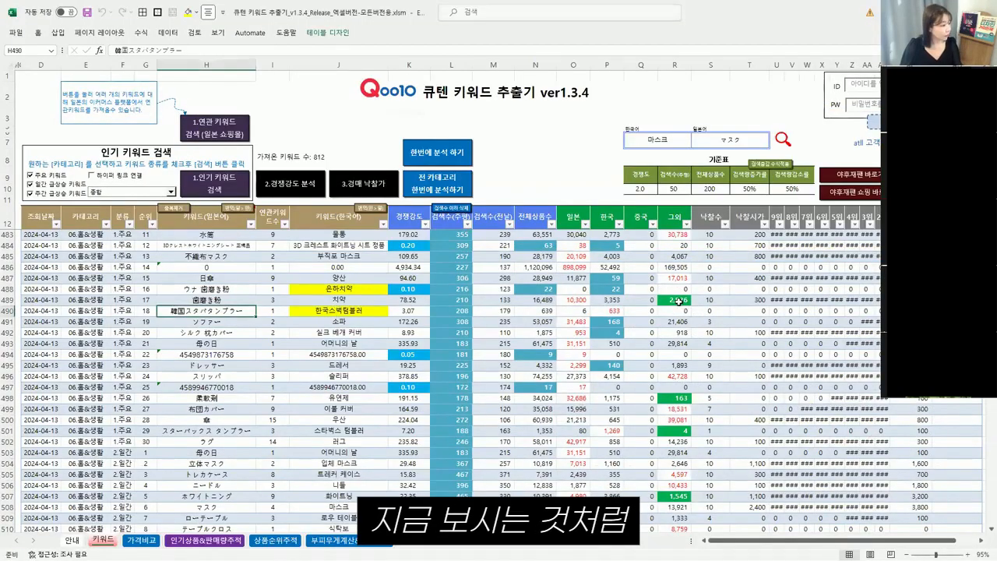
drag(745, 311, 879, 312)
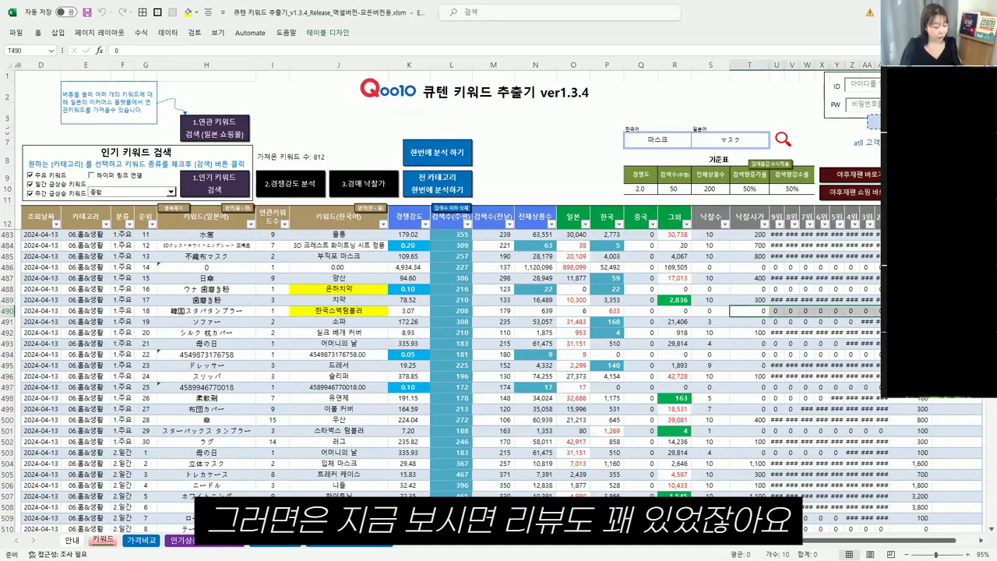
key(alt+Tab)
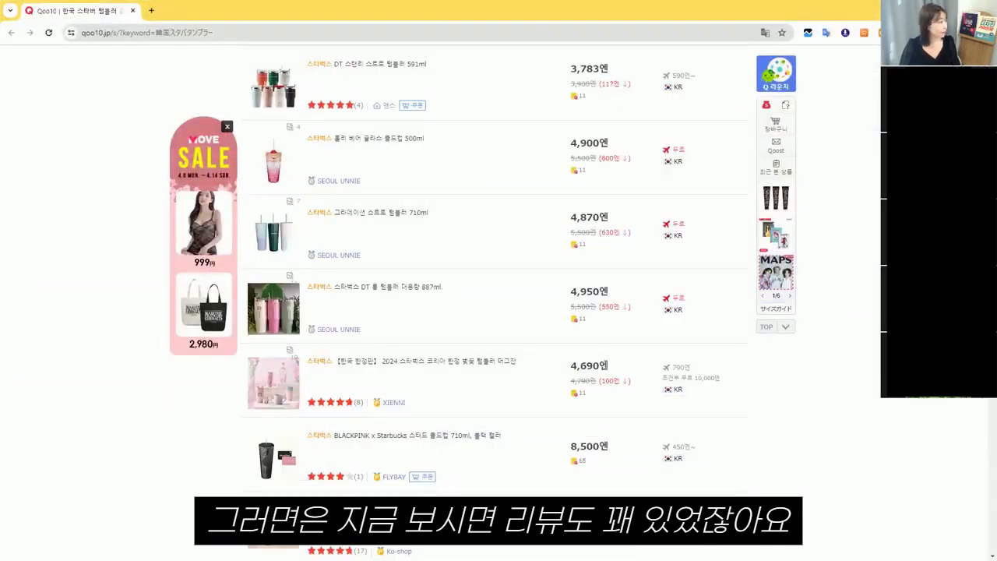
scroll(606, 370, down, 5)
scroll(606, 370, up, 3)
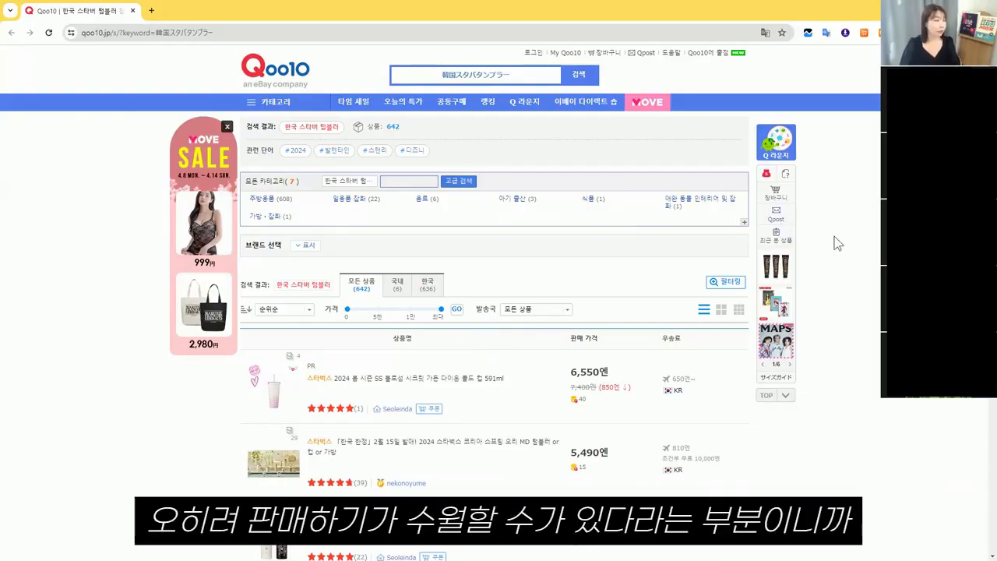
- Back in the workbook, fill the 한국스벅텀블러 row yellow from its Japanese keyword across the auction price columns
key(alt+Tab)
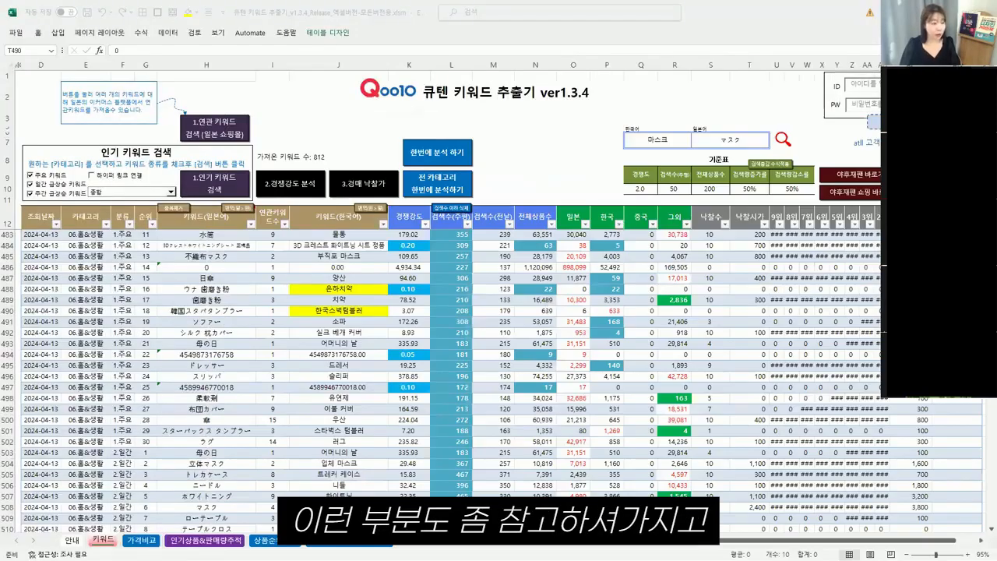
drag(205, 310, 756, 306)
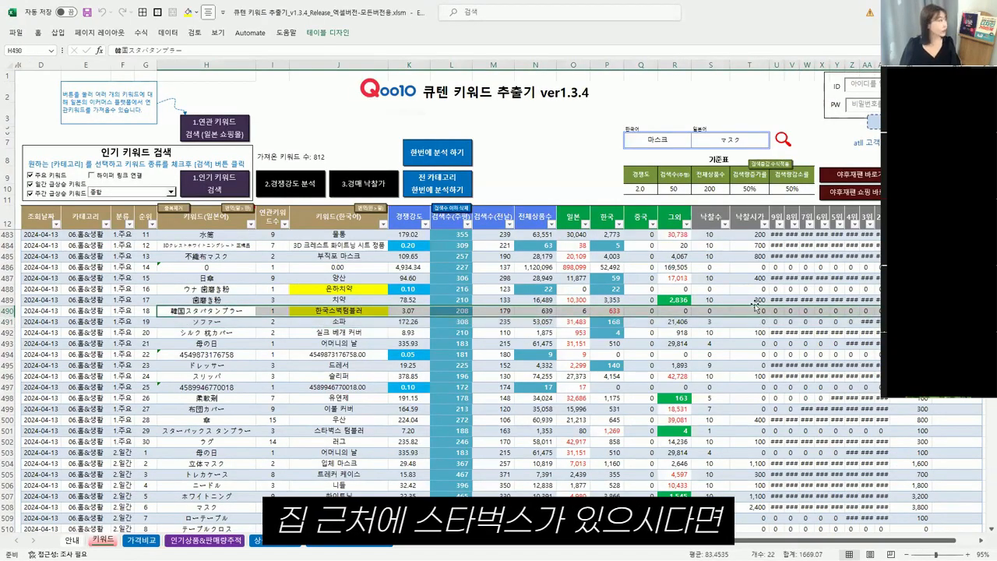
click(188, 12)
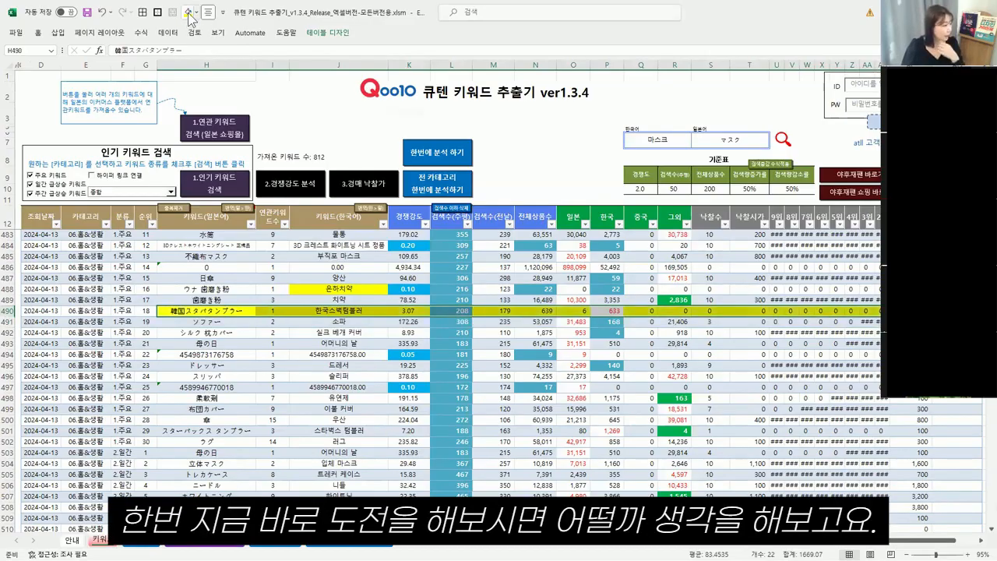
- Examine the 스타벅스 텀블러 row's Korean and other-country product counts and its auction bid and price columns
scroll(455, 297, down, 2)
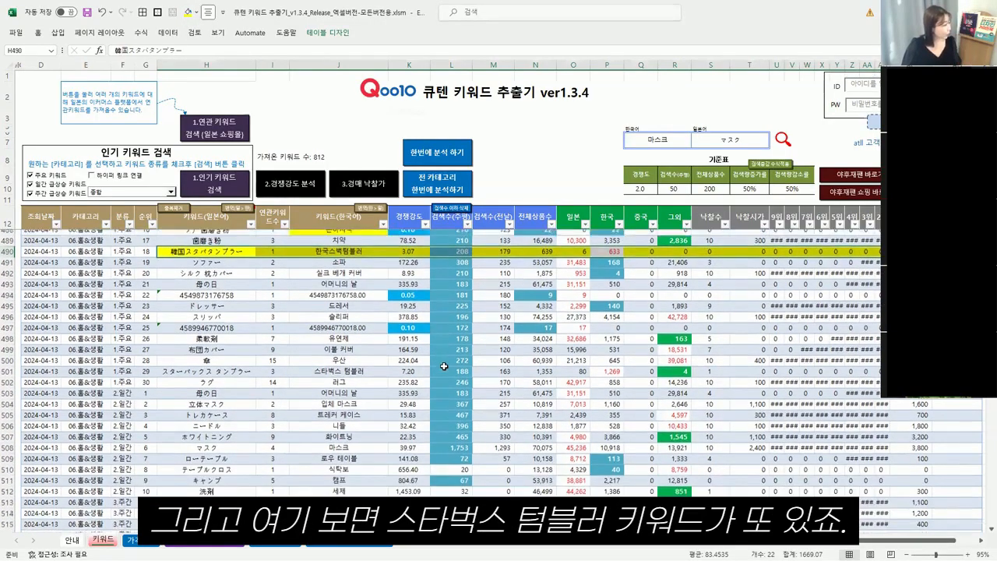
click(349, 366)
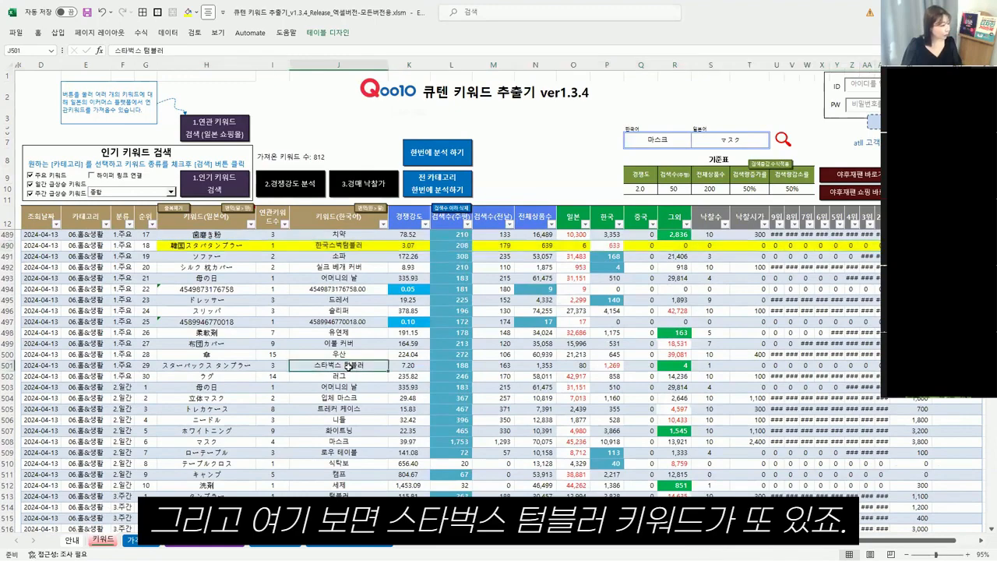
click(613, 368)
click(683, 367)
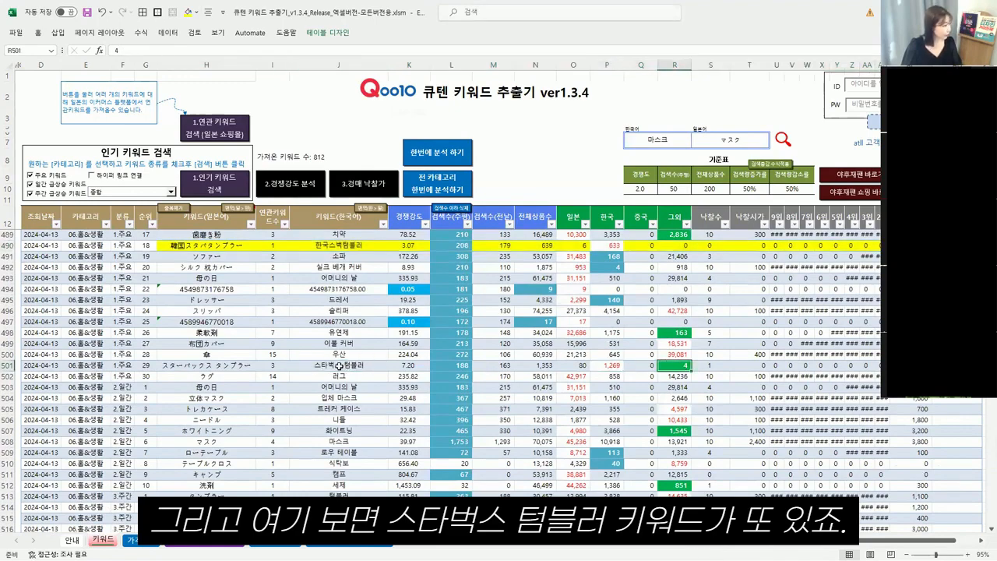
drag(708, 366, 913, 368)
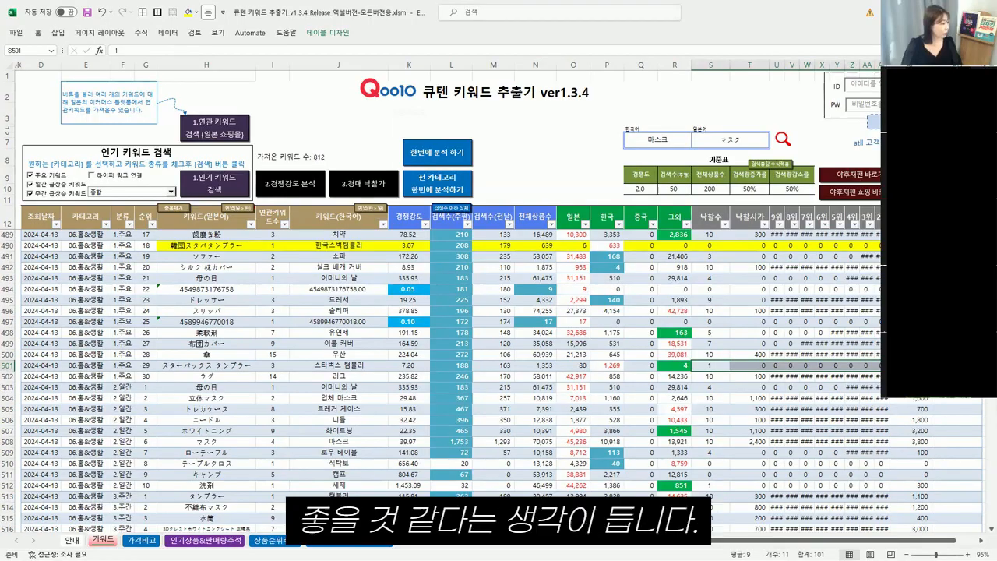
ctrl+scroll(420, 340, up, 2)
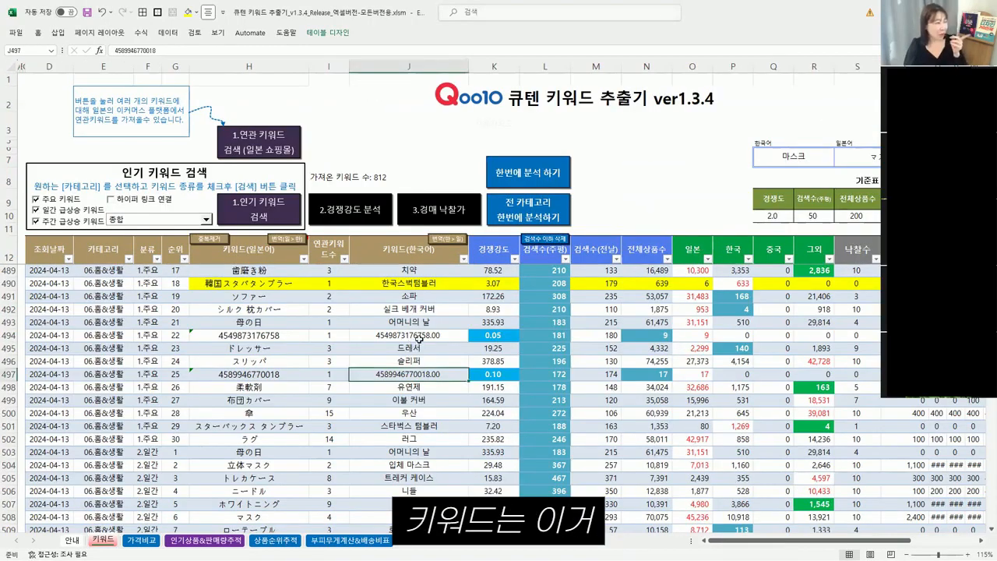
click(420, 336)
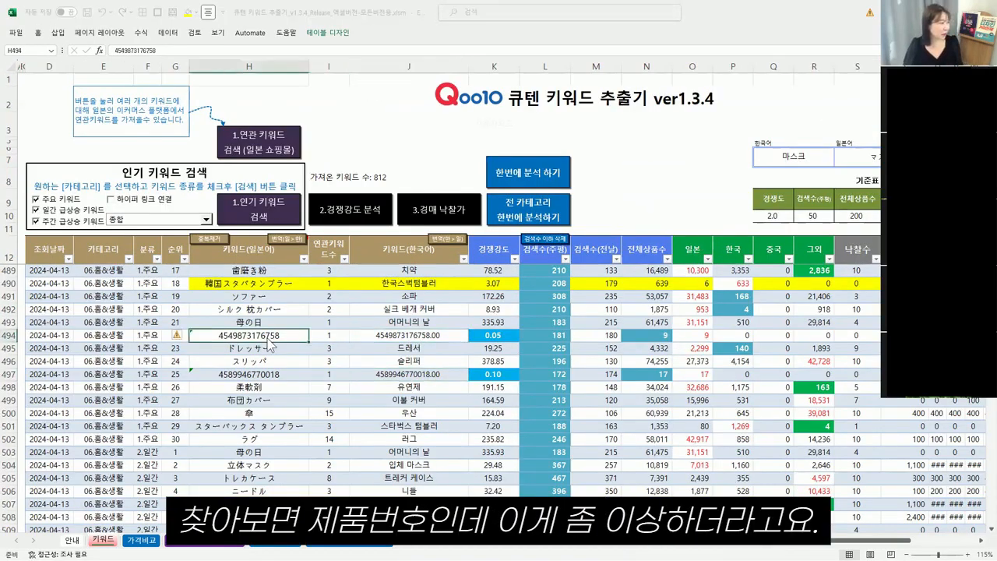
click(266, 337)
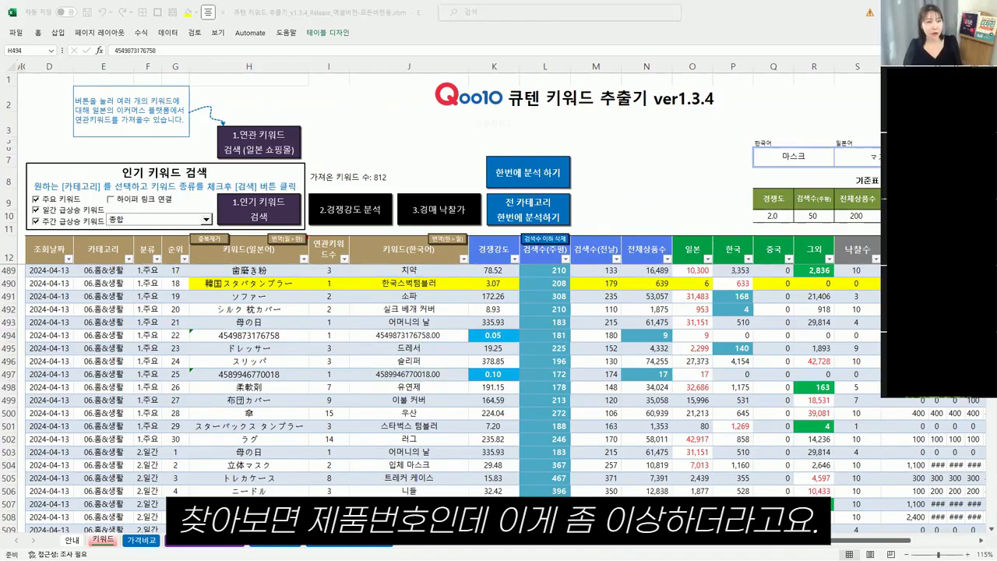
drag(606, 103, 282, 6)
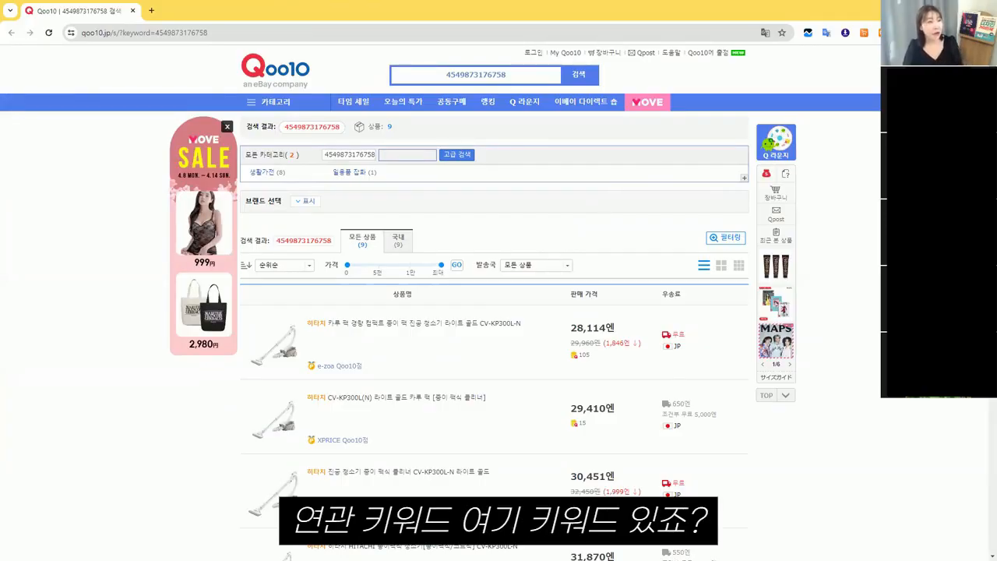
click(938, 10)
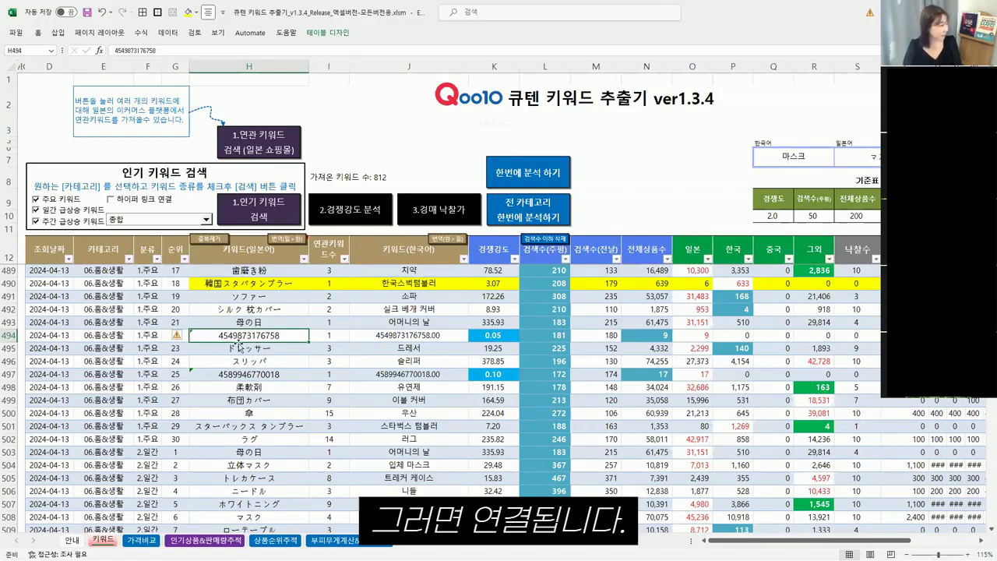
click(257, 373)
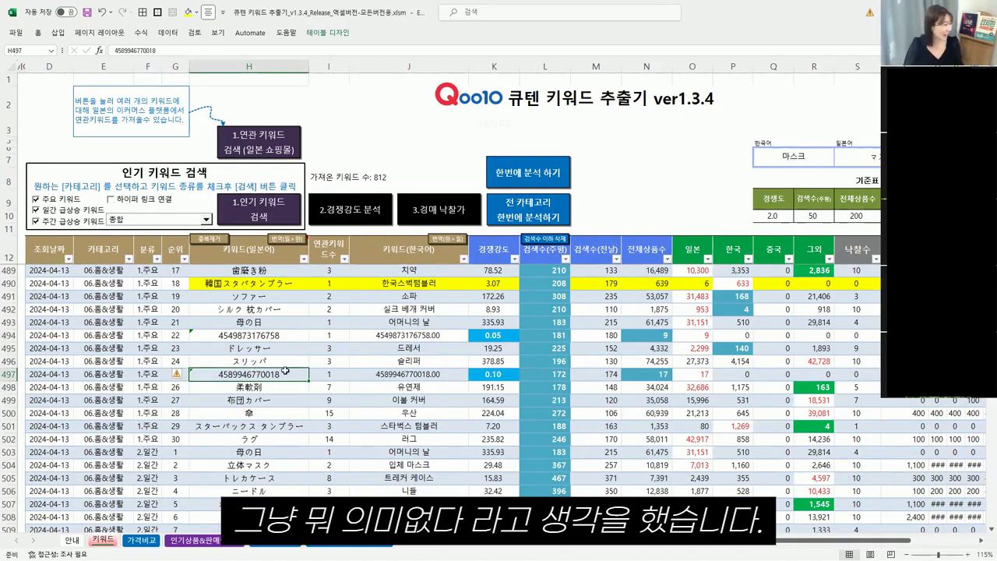
click(391, 374)
scroll(394, 392, down, 2)
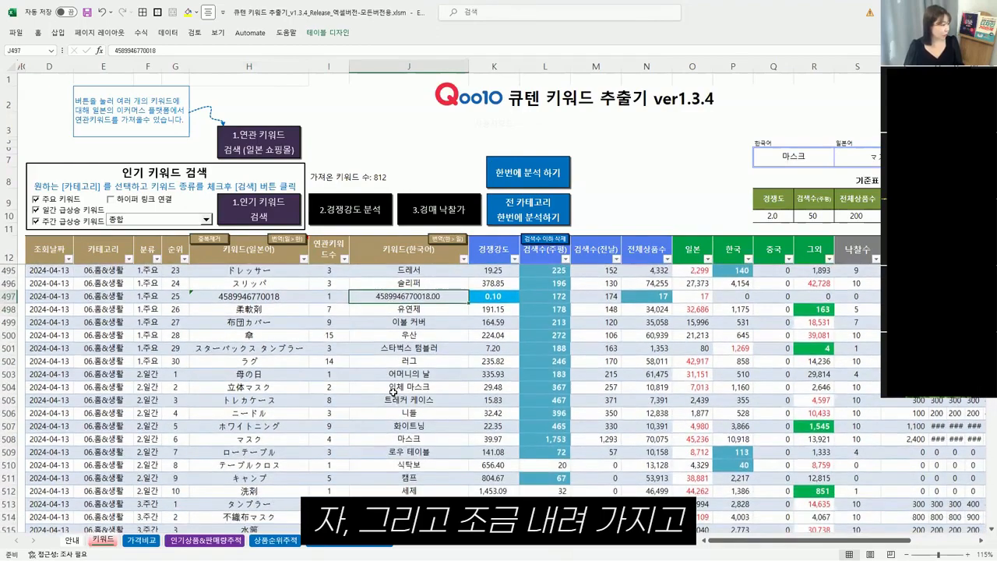
scroll(393, 392, down, 1)
scroll(394, 392, down, 1)
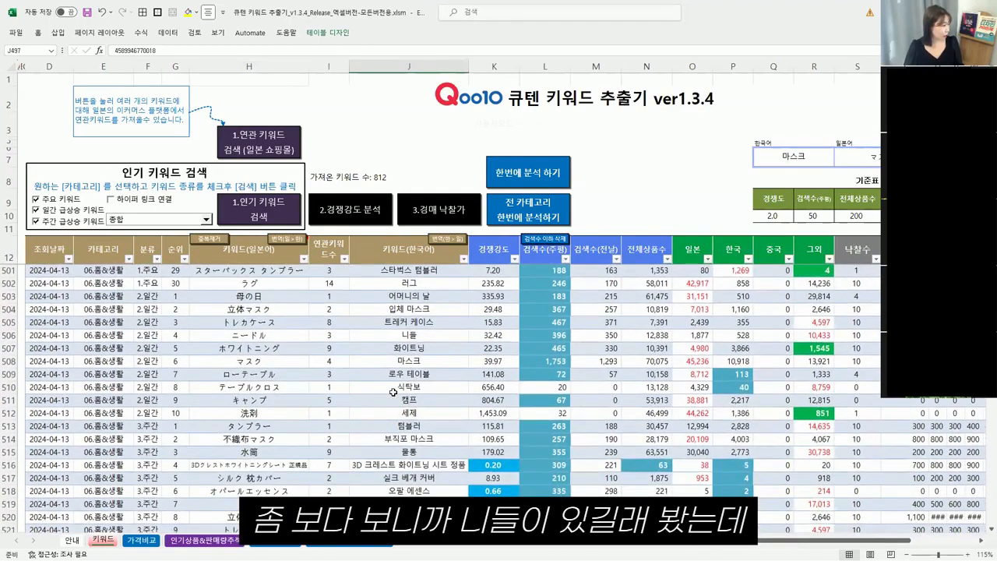
click(411, 335)
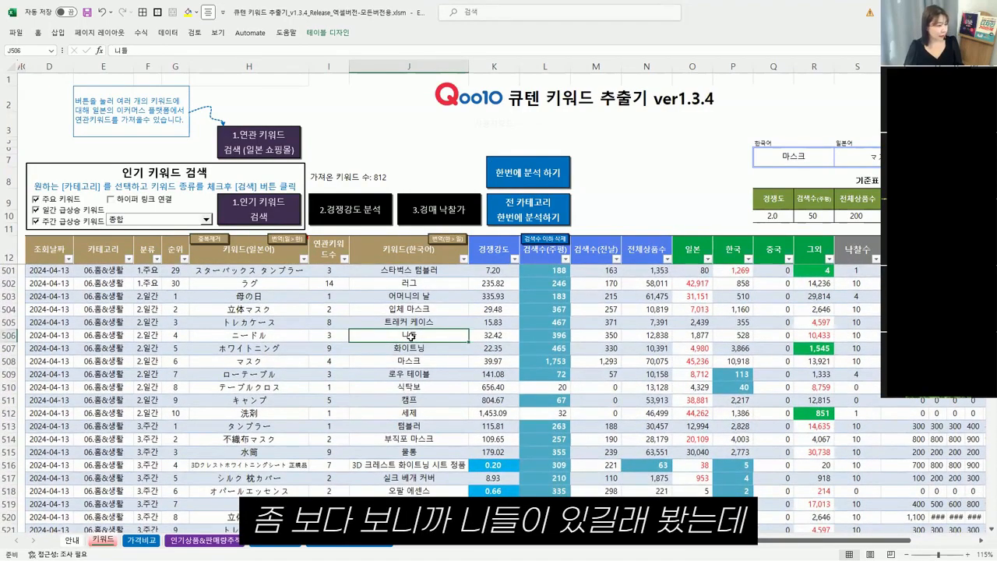
click(823, 336)
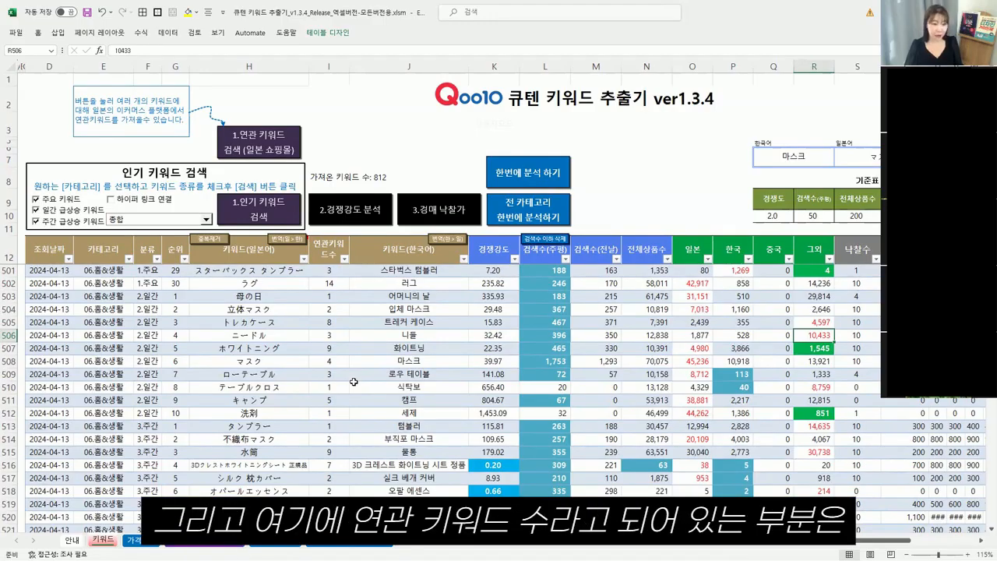
- Examine the 연관키워드 수 values from the 러그 row downward and the Japanese keyword cells for 물통 and 3D 크레스트 화이트닝 시트 정품
click(355, 386)
drag(333, 283, 329, 476)
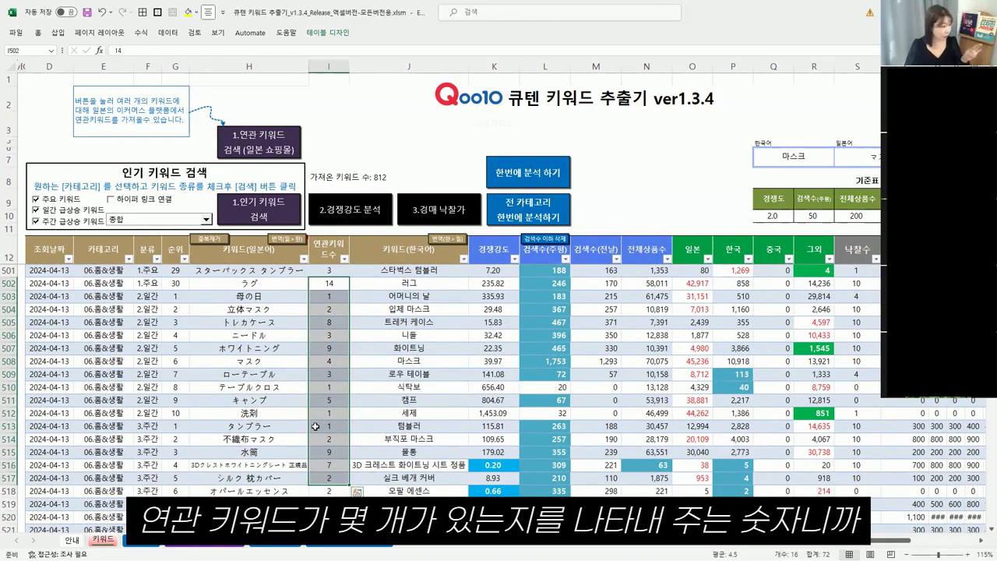
click(329, 417)
click(333, 452)
click(335, 489)
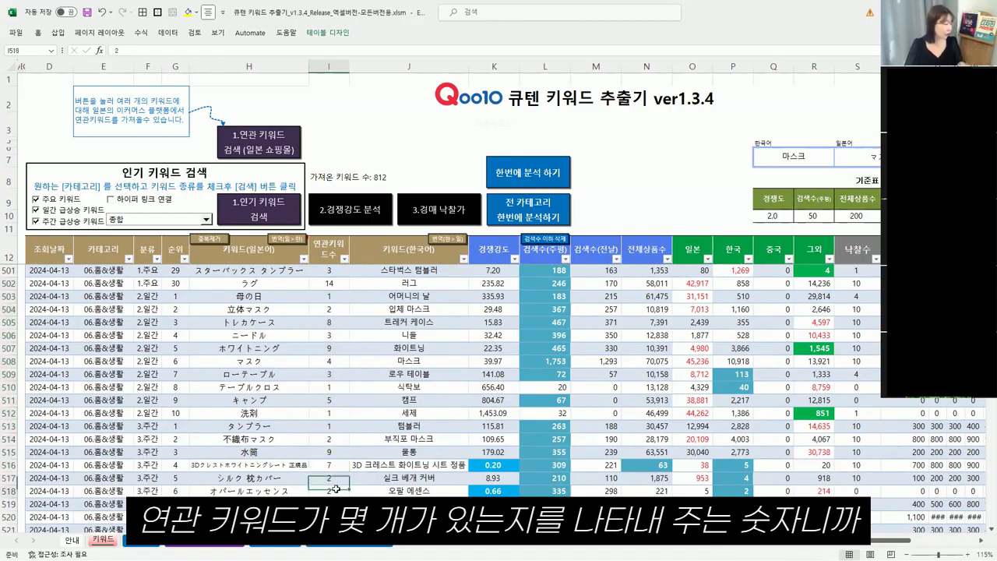
click(339, 465)
double_click(335, 453)
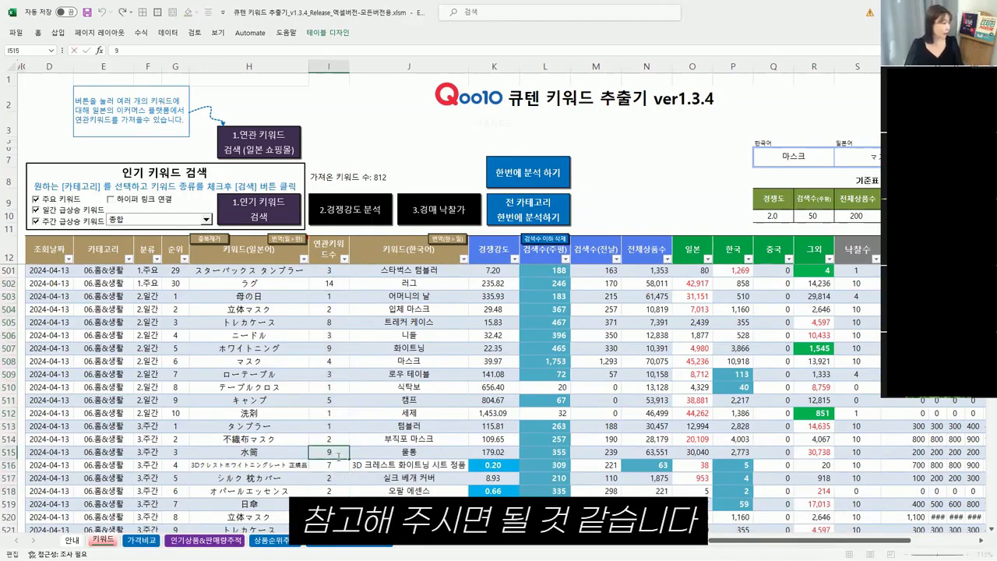
click(385, 452)
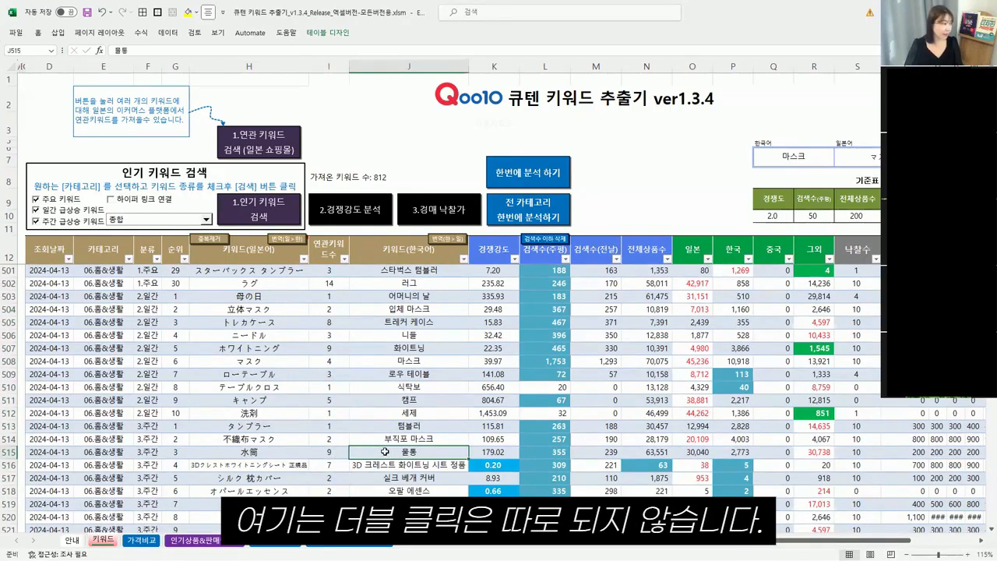
click(243, 453)
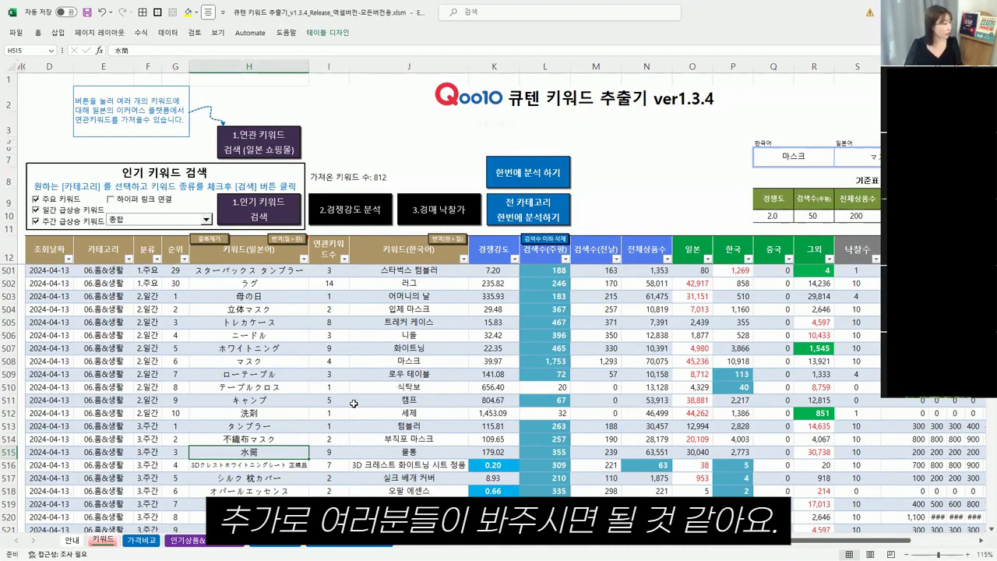
click(275, 465)
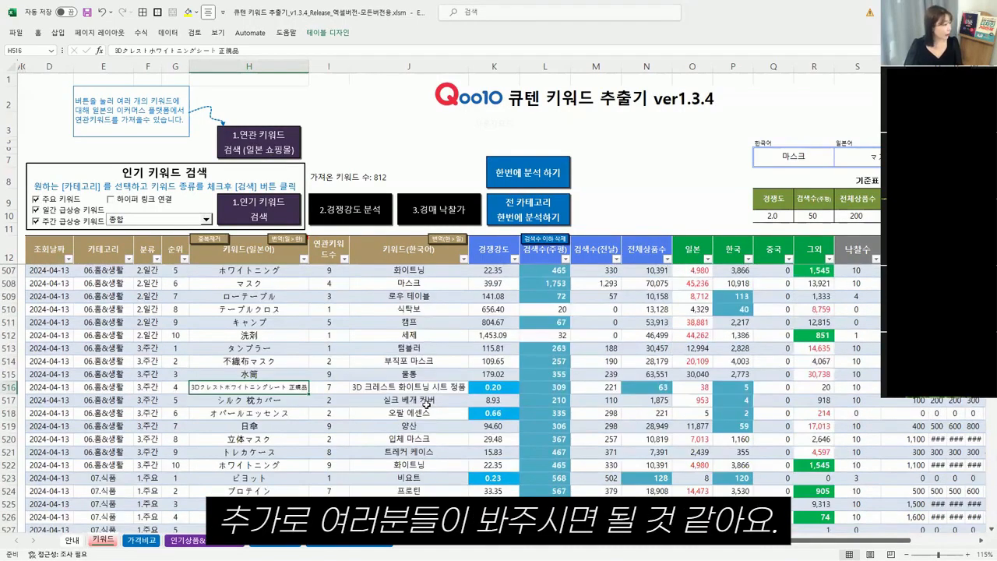
- Find the highlighted 콜레올러지 keyword in the 07.식품 category and open its FOODOLOGY cutting jelly listing on Qoo10
scroll(427, 405, down, 6)
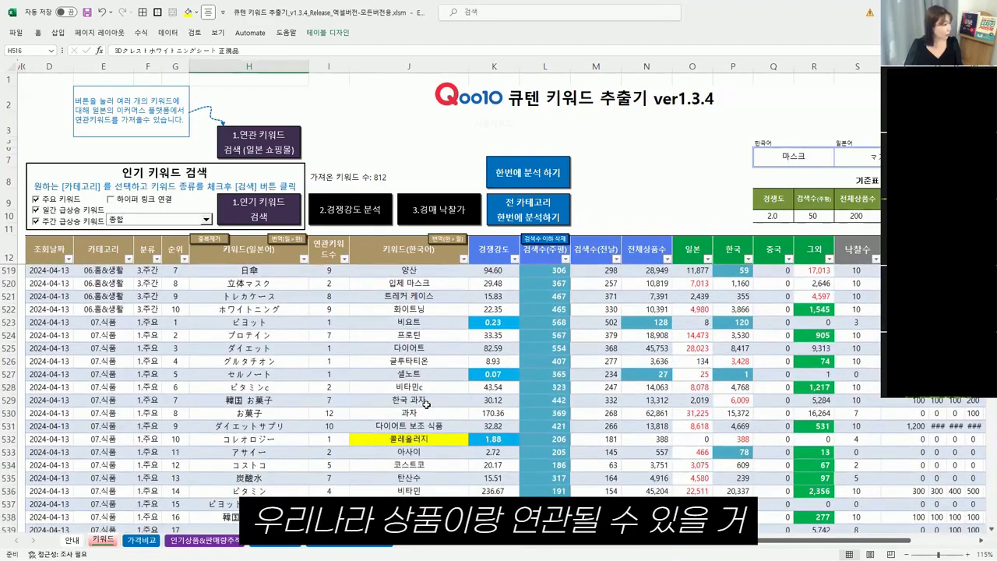
scroll(426, 404, down, 2)
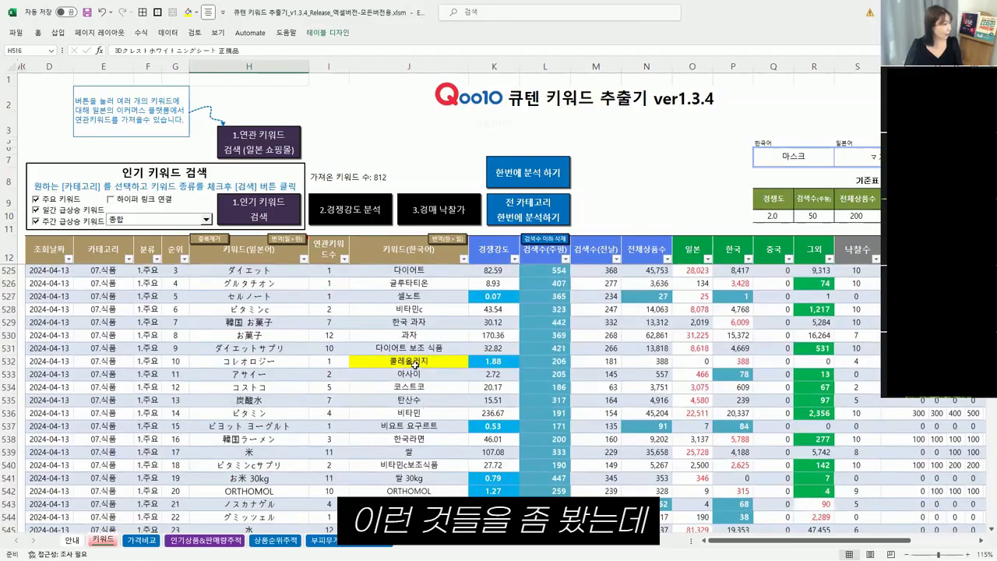
click(409, 363)
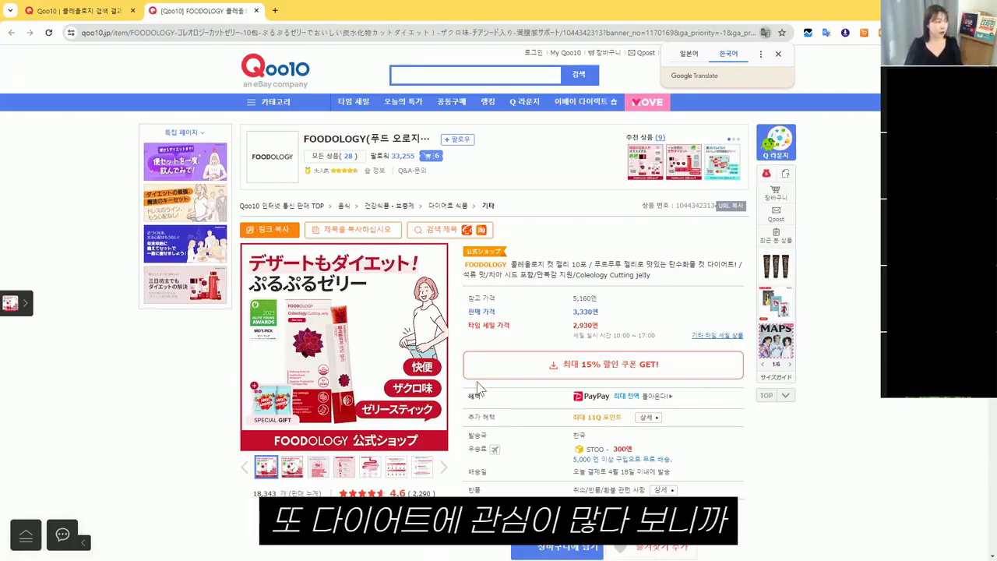
- Examine the FOODOLOGY cutting jelly's product page, including its promotions, daily routine, HCA ingredient details and clinical study tables
scroll(502, 383, down, 10)
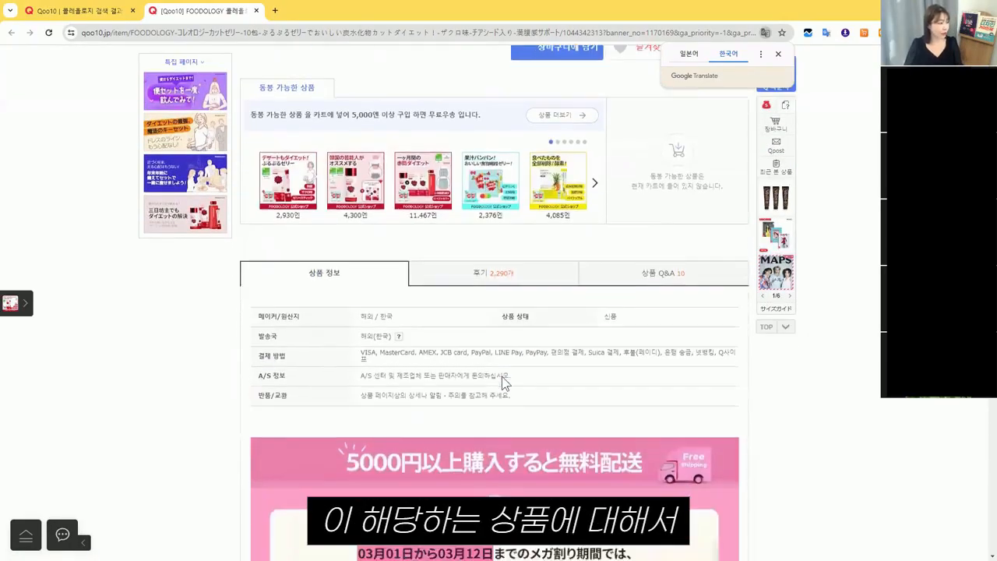
scroll(502, 383, down, 7)
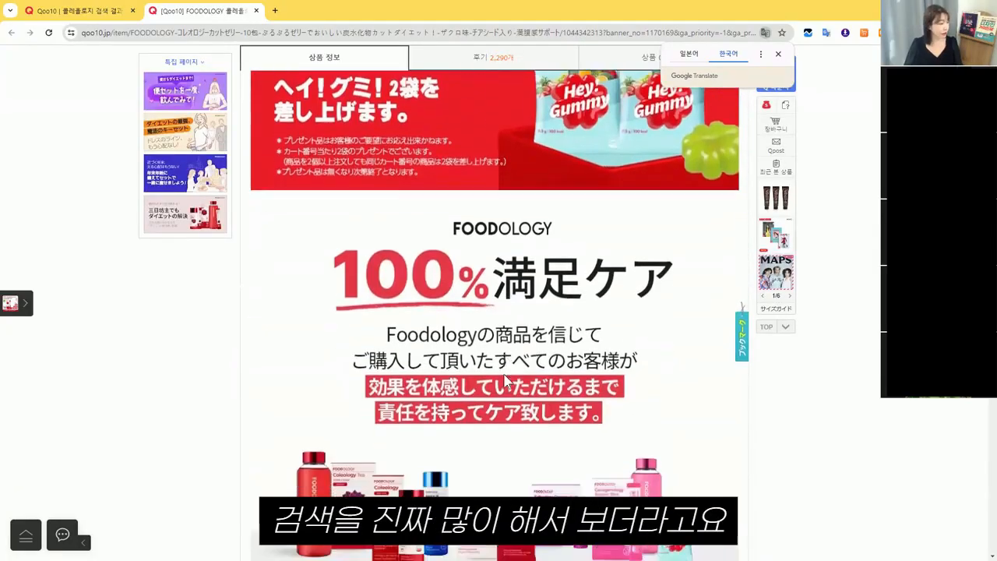
scroll(504, 377, down, 5)
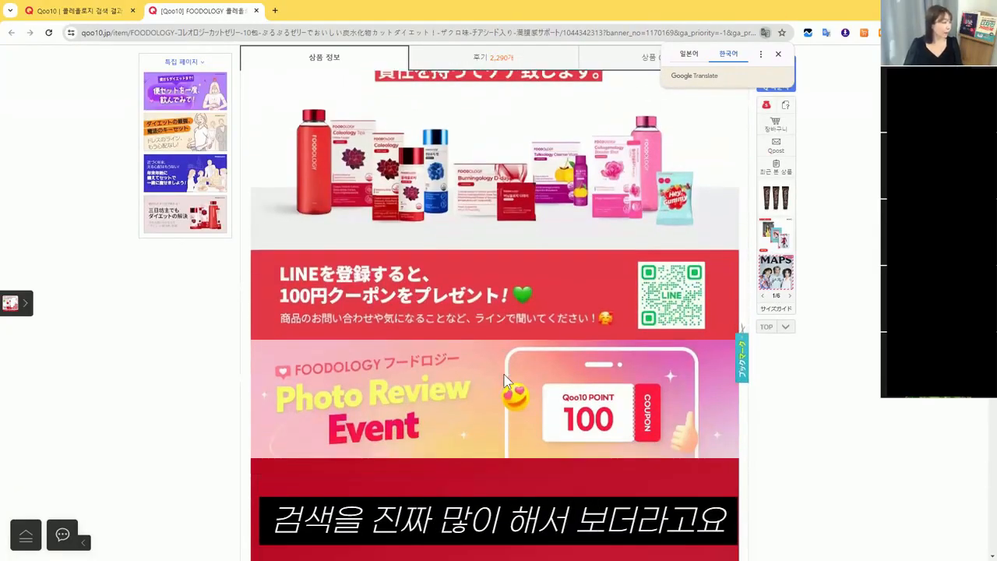
scroll(505, 381, down, 6)
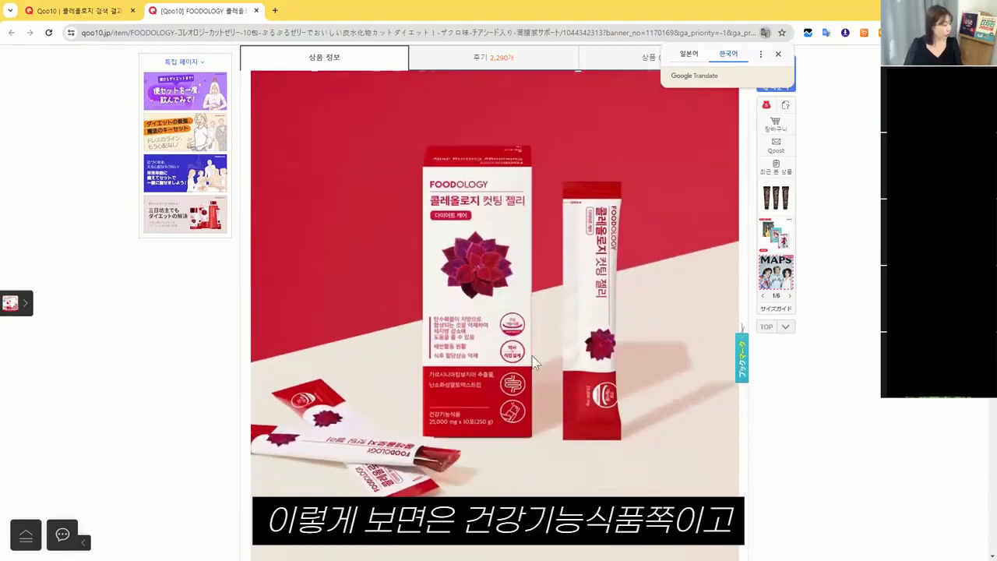
scroll(475, 402, down, 6)
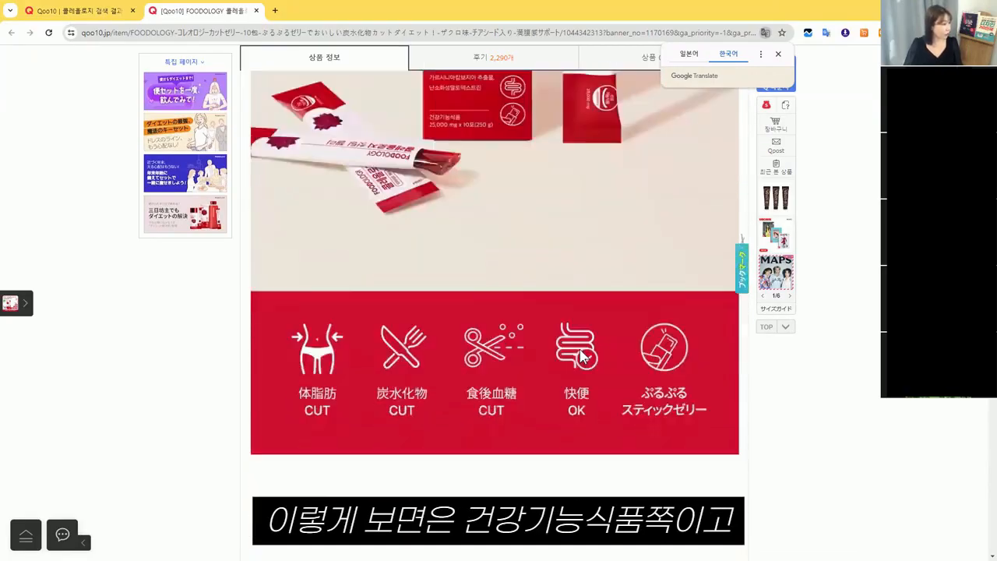
scroll(582, 357, down, 6)
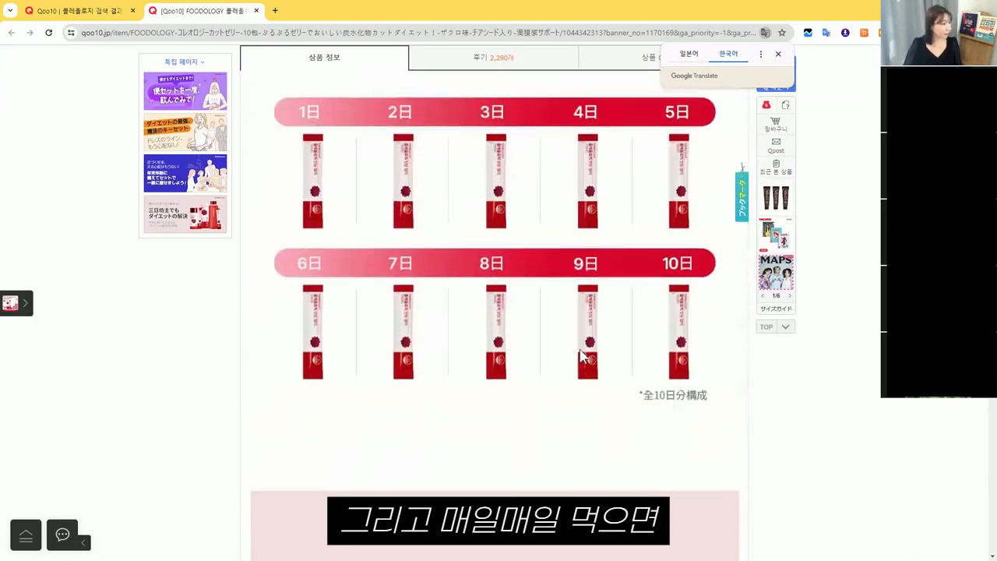
scroll(581, 357, down, 8)
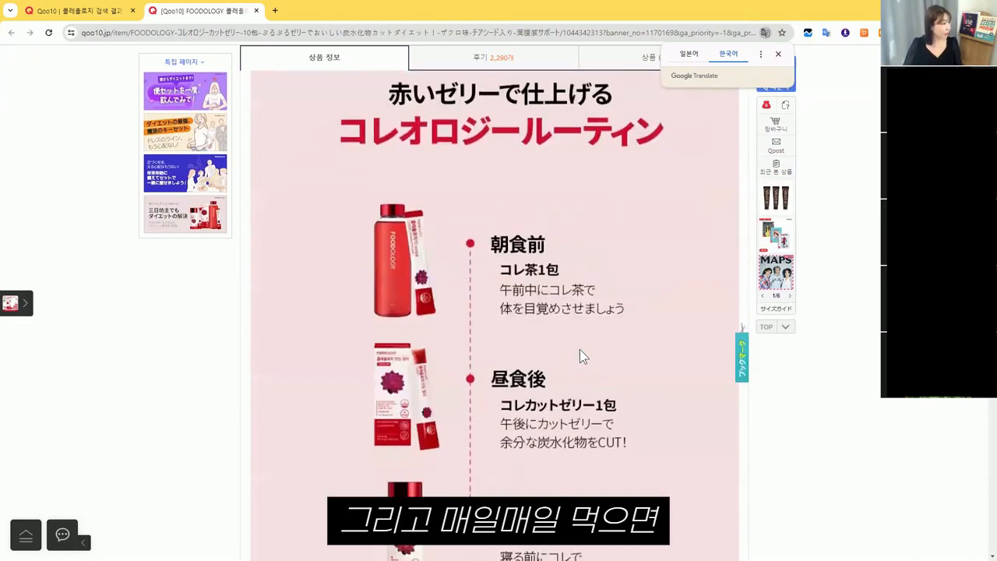
scroll(580, 357, down, 10)
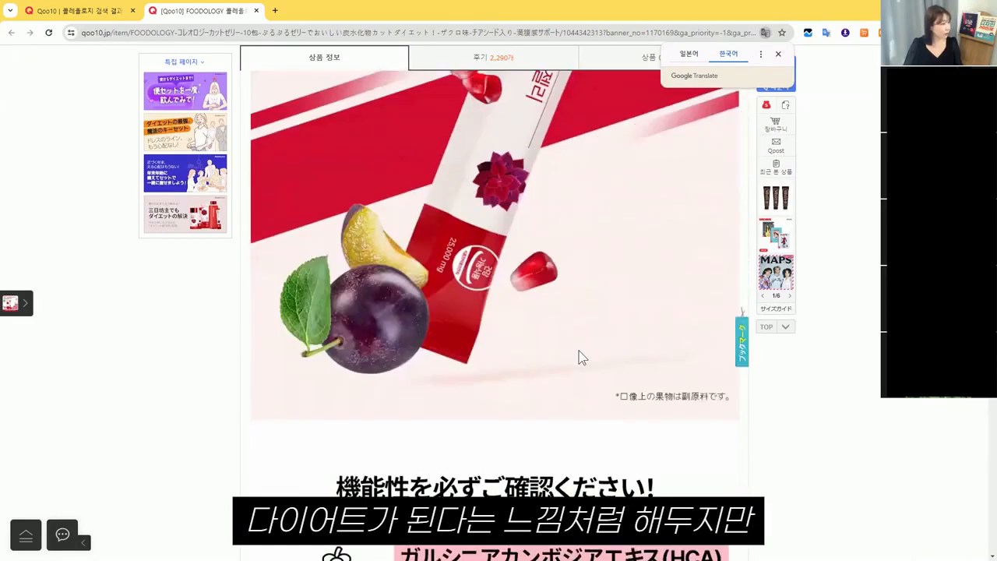
scroll(580, 357, down, 10)
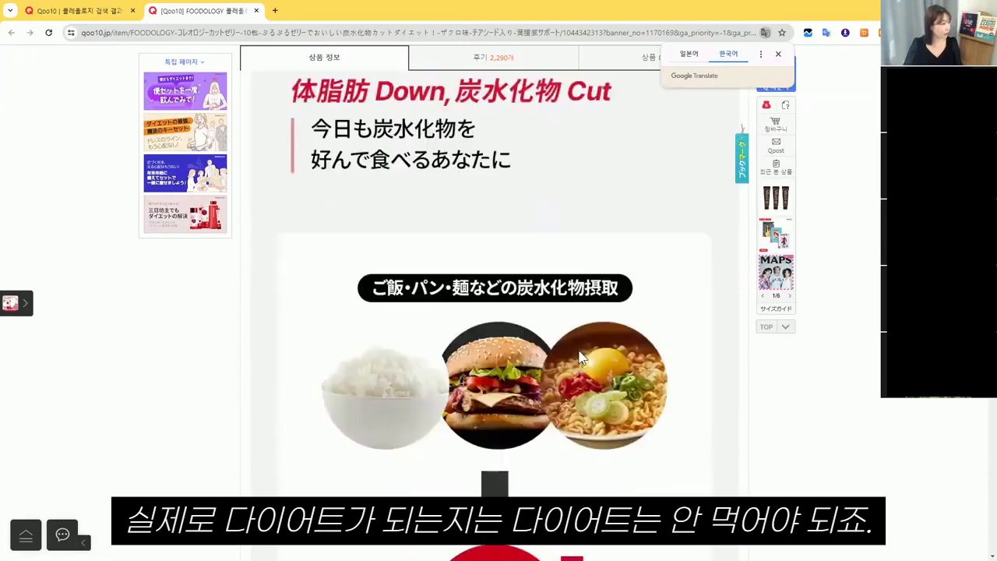
scroll(579, 356, down, 10)
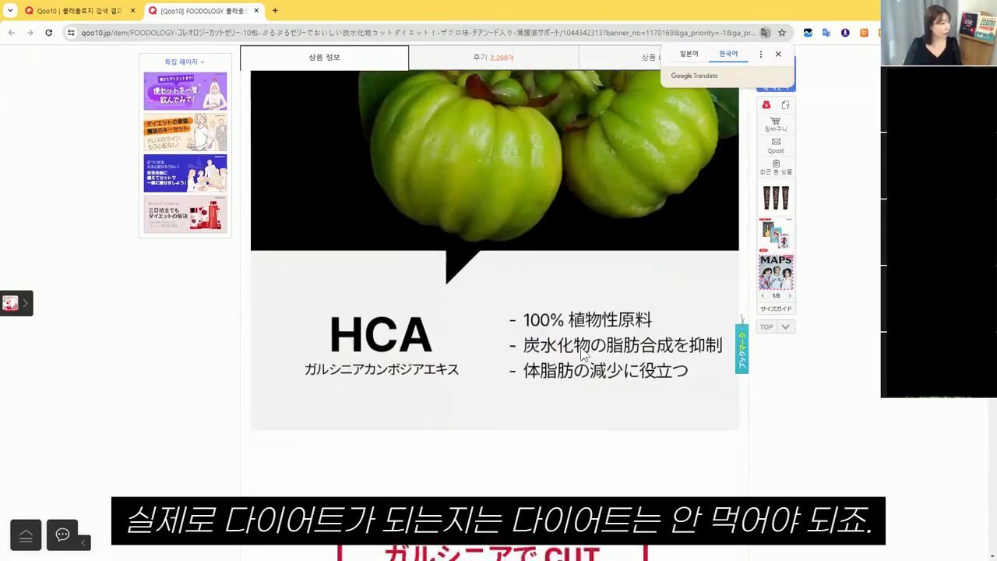
scroll(581, 355, down, 10)
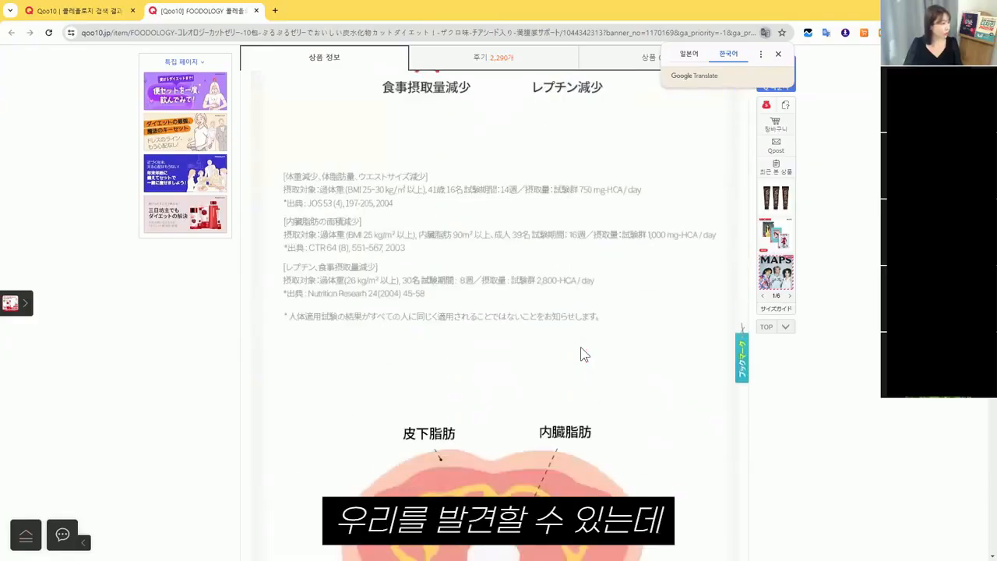
scroll(581, 355, down, 10)
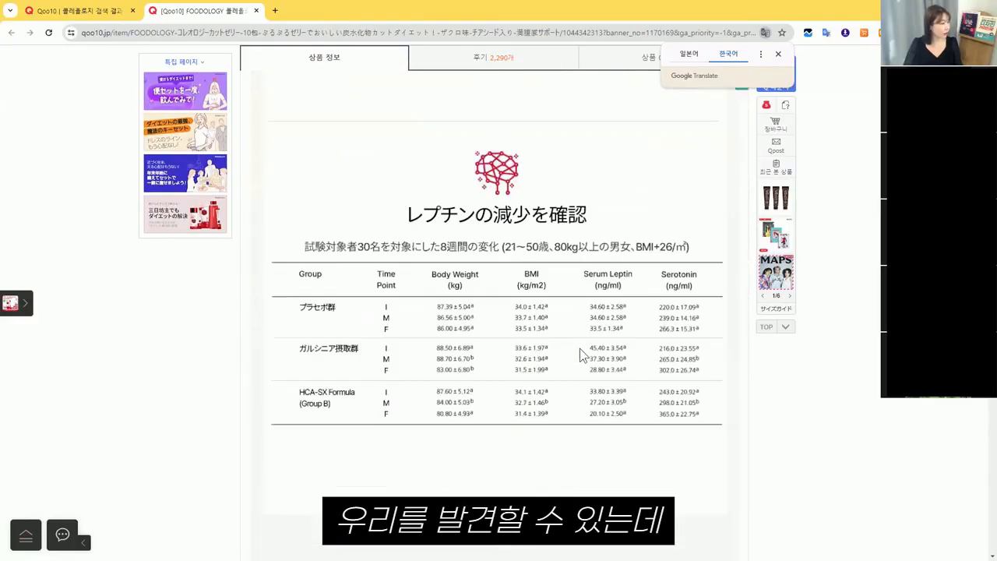
- Review the コレオロジー search results on Qoo10, and return to the workbook to examine the 콜레올러지 row's competition and bid columns
click(67, 11)
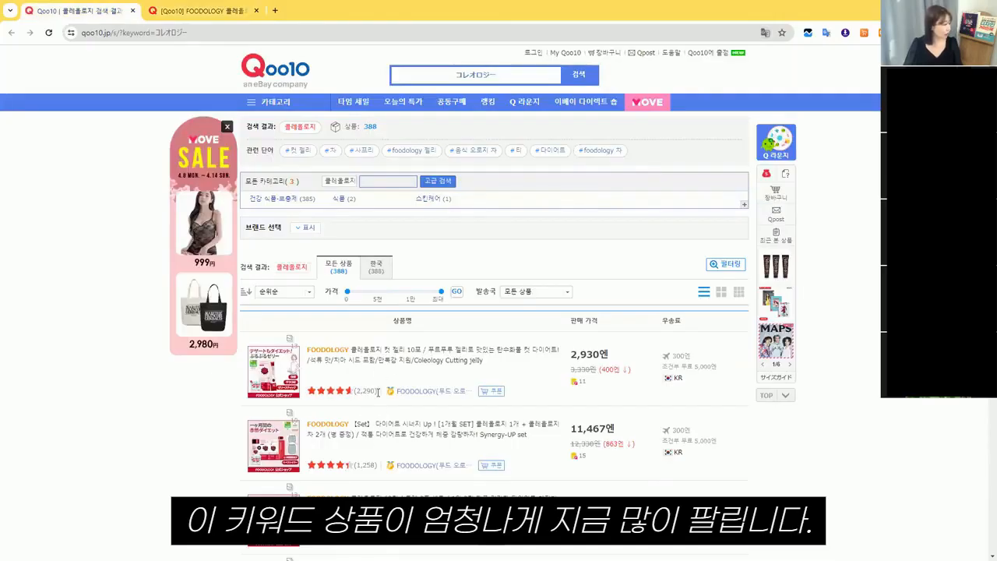
scroll(362, 456, down, 3)
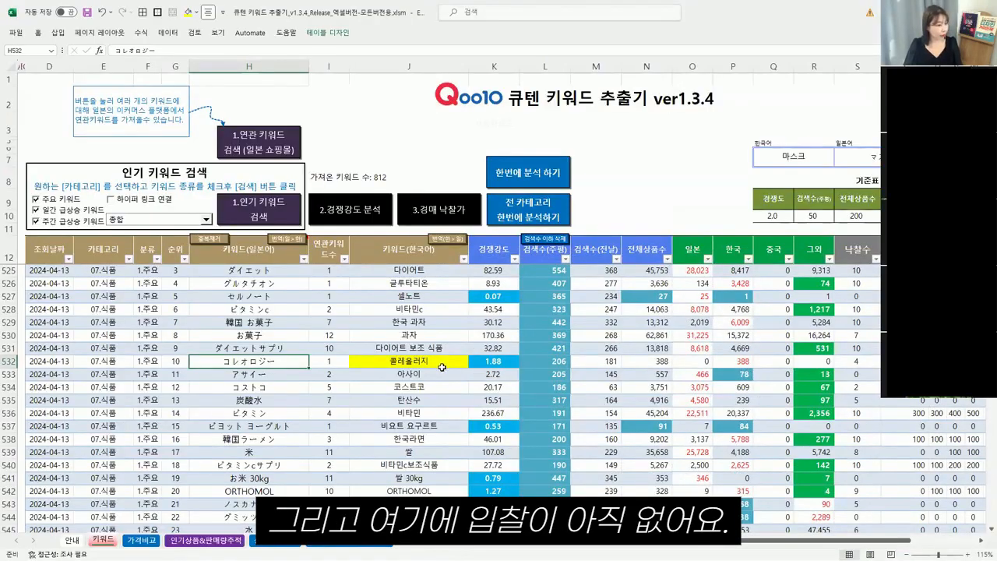
drag(442, 367, 865, 361)
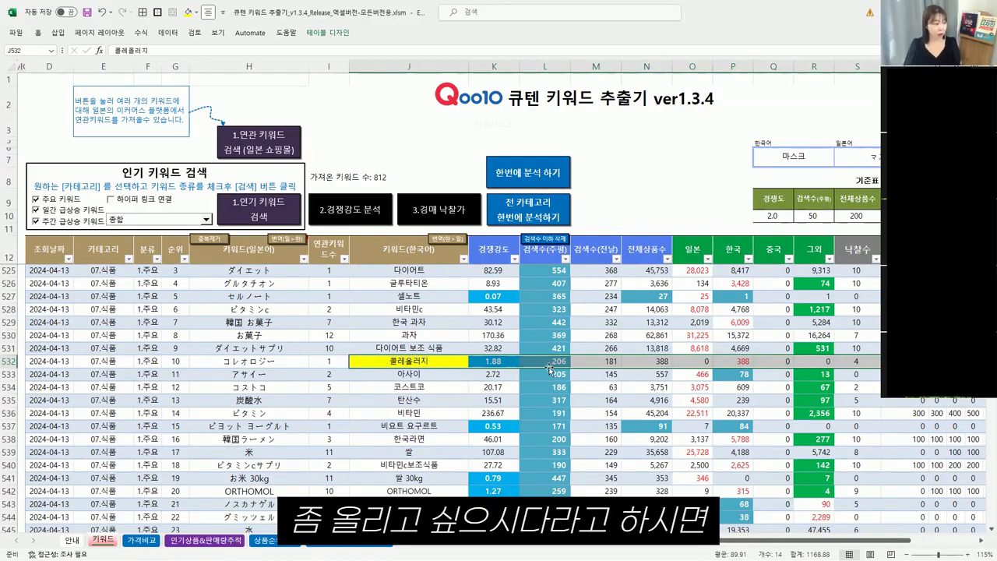
click(432, 363)
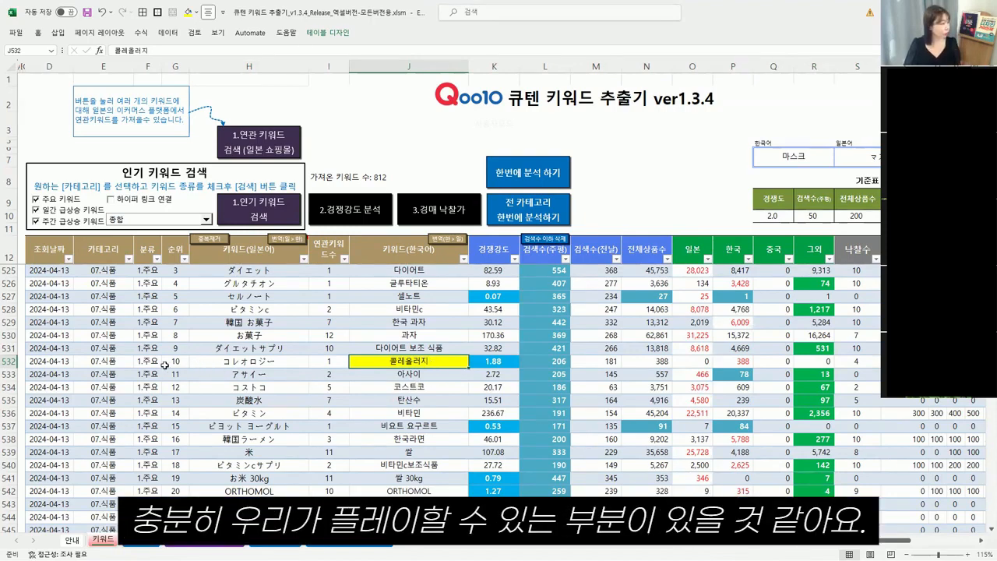
- Highlight the 콜레올러지 row in yellow from its lookup date across the analysis columns
drag(57, 363, 791, 363)
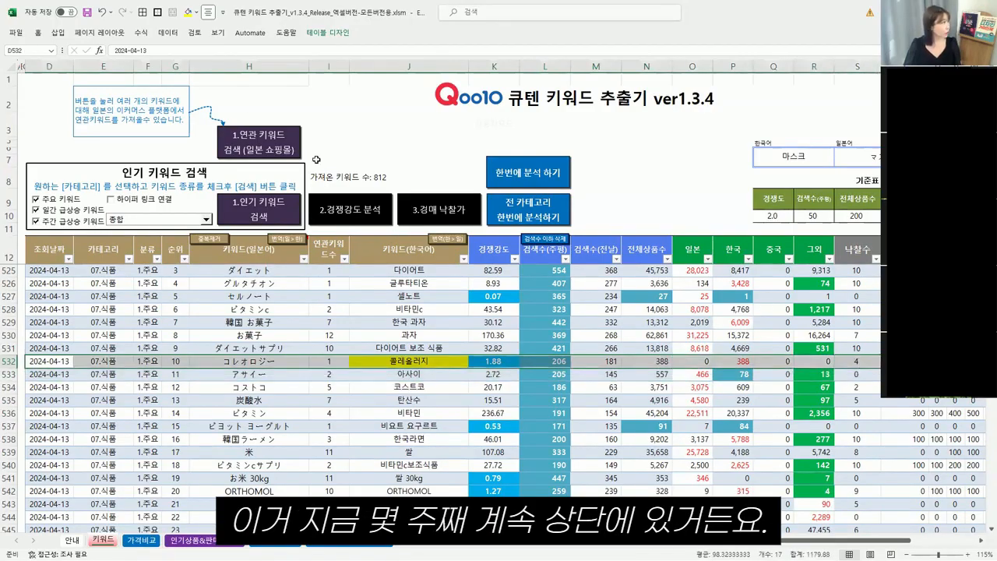
click(188, 13)
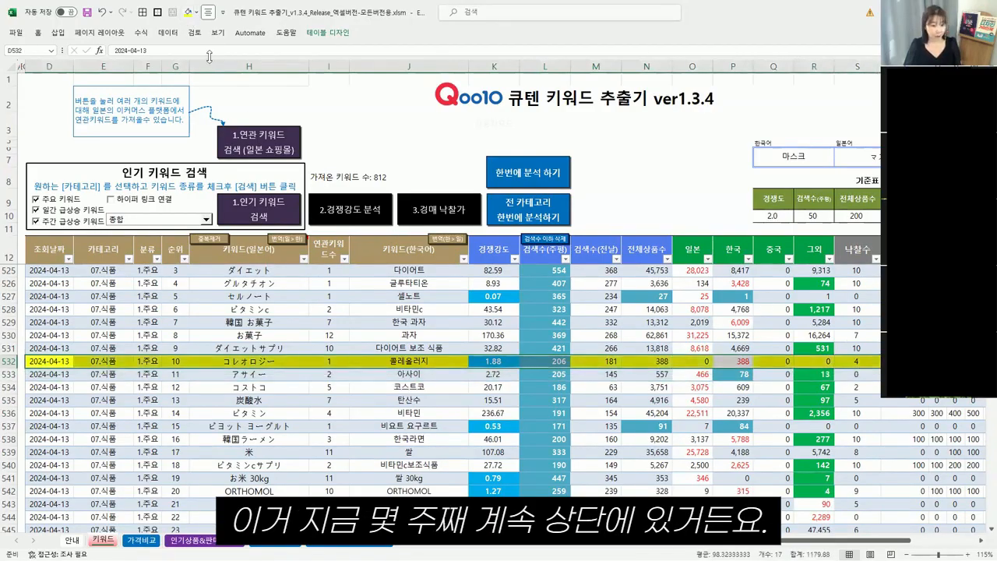
click(422, 385)
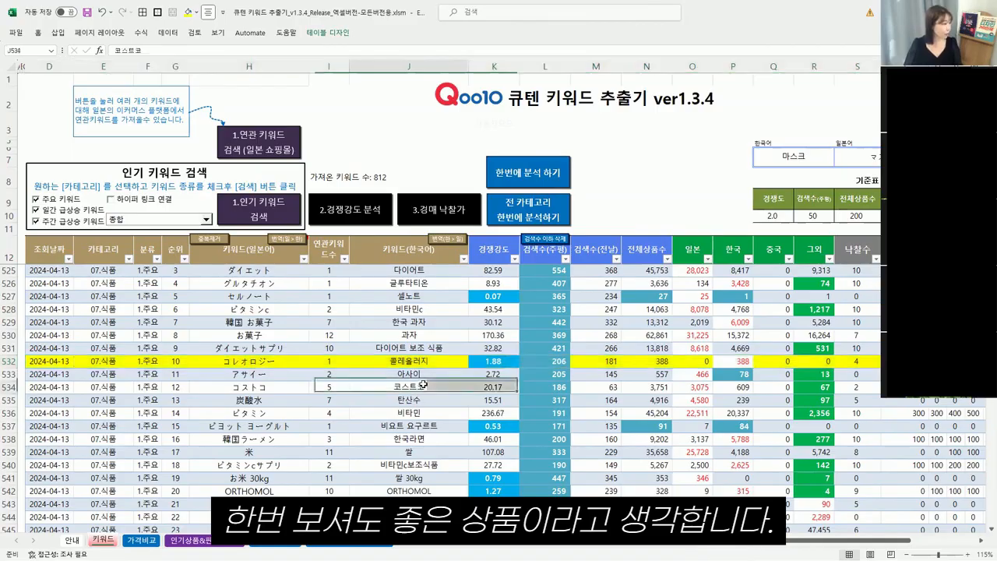
- Compare the 콜레올러지 keyword with the highlighted 미백 보조 식품, 글루타티온 and 비타민c keywords further down
click(438, 364)
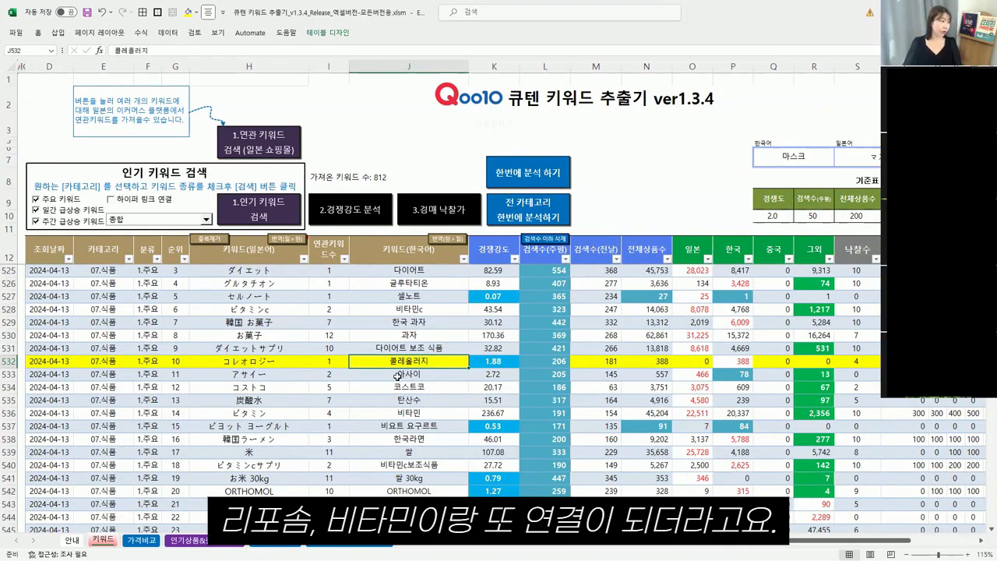
scroll(397, 375, down, 7)
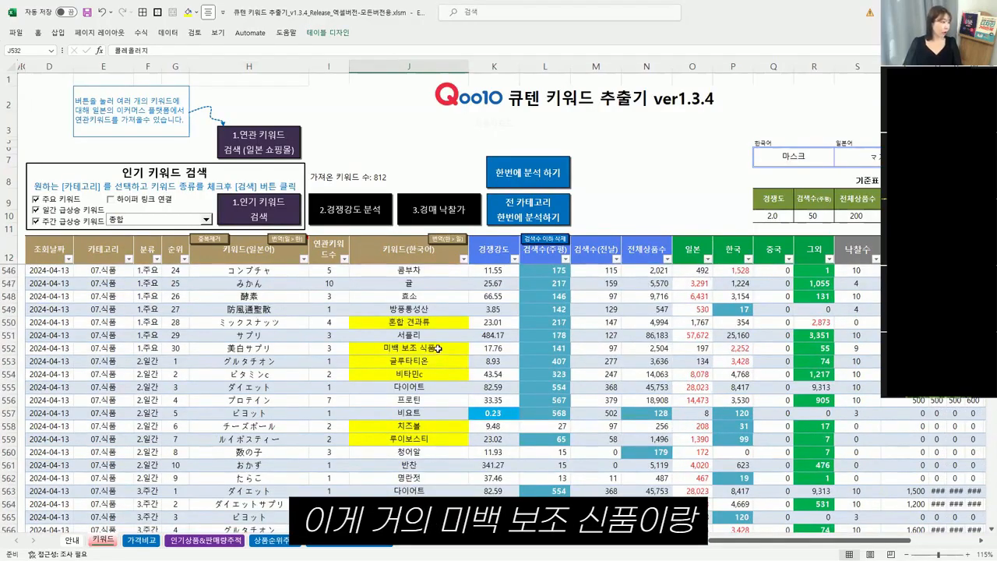
drag(439, 349, 436, 378)
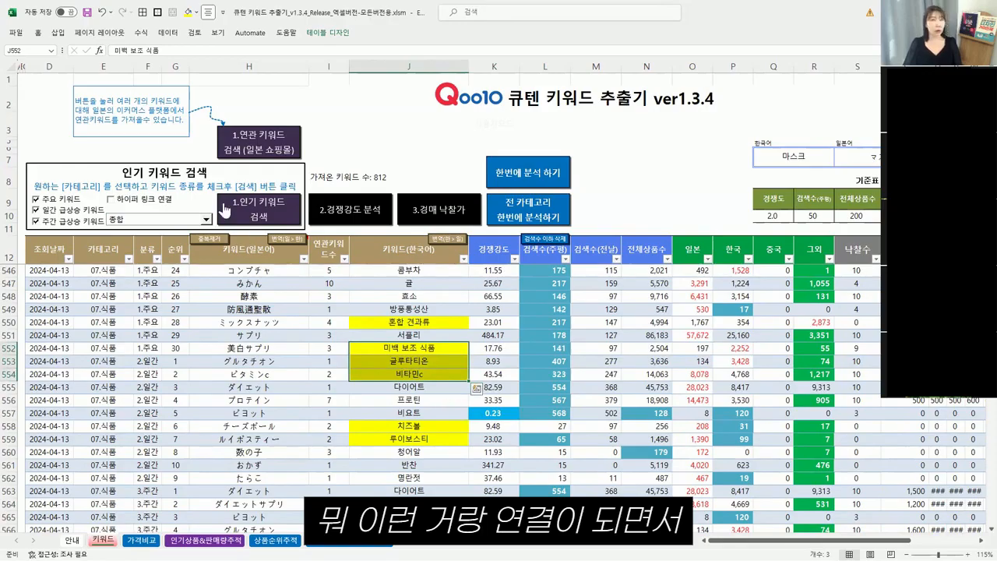
- Open the 연관키워드 일괄 가져오기 dialog and move it aside so the keyword columns are accessible
click(258, 152)
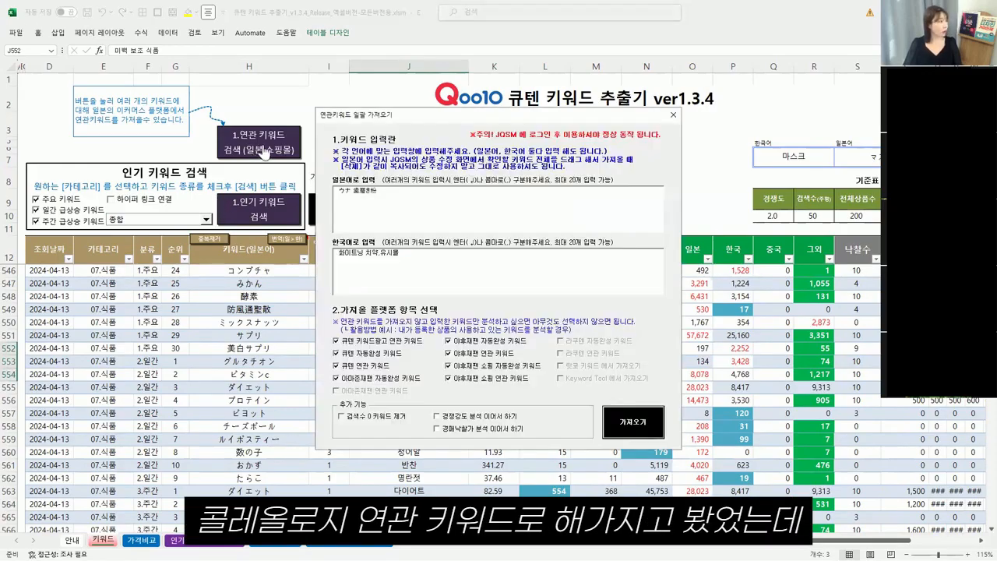
click(244, 318)
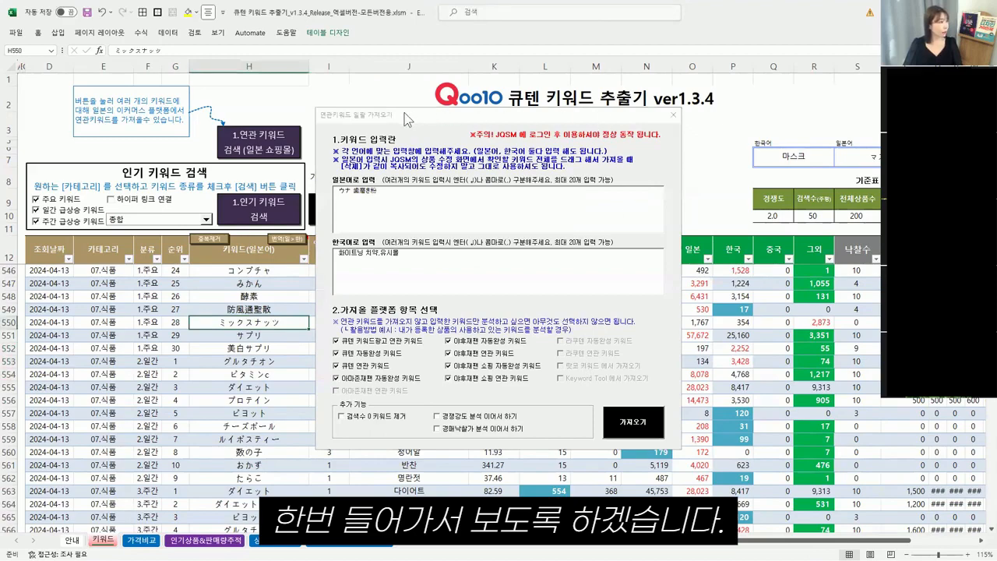
drag(422, 113, 772, 120)
- Copy コレオロジー from the 콜레올러지 row and replace the Japanese keyword entry in the dialog with it
scroll(293, 323, up, 6)
click(293, 323)
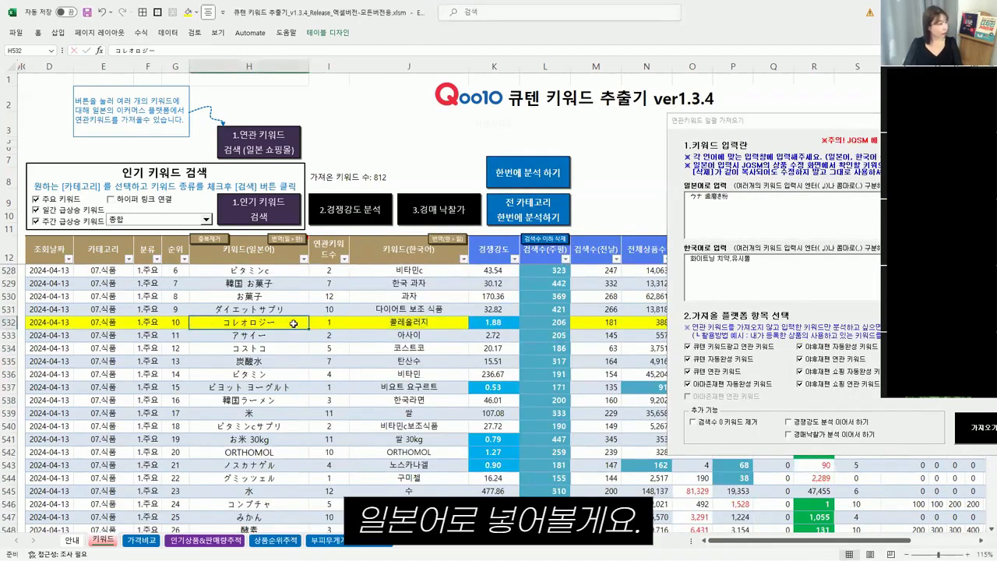
double_click(288, 323)
key(ctrl+c)
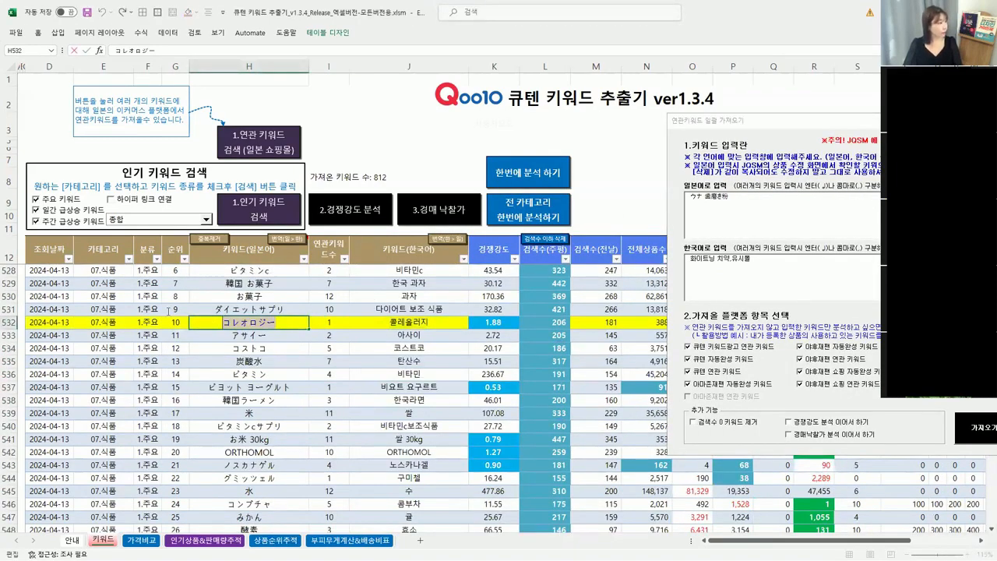
click(781, 127)
triple_click(758, 204)
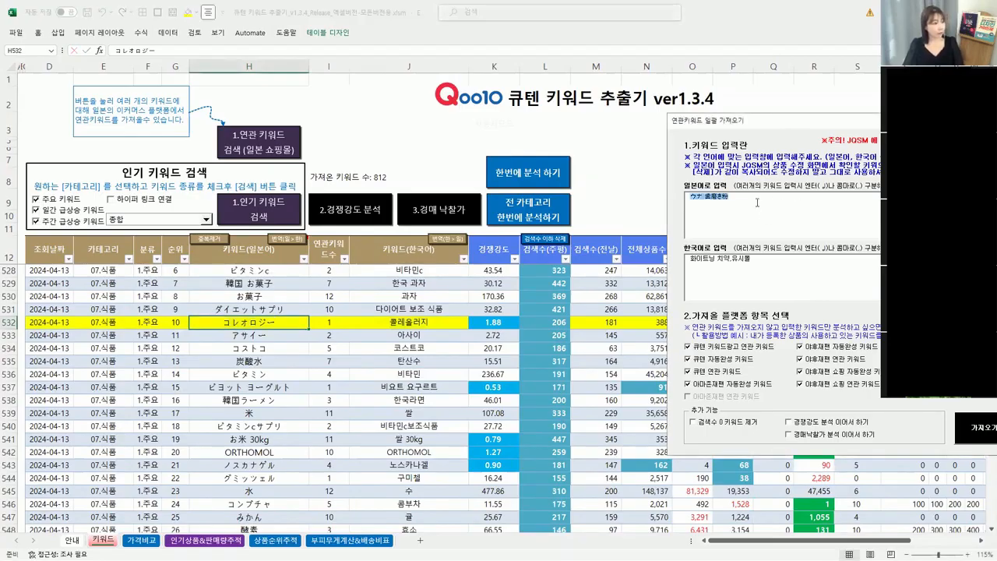
key(ctrl+v)
- Clear the Korean keyword entry 화이트닝 치약,유시몰 and fetch the related keywords from the selected platforms
drag(754, 259, 623, 239)
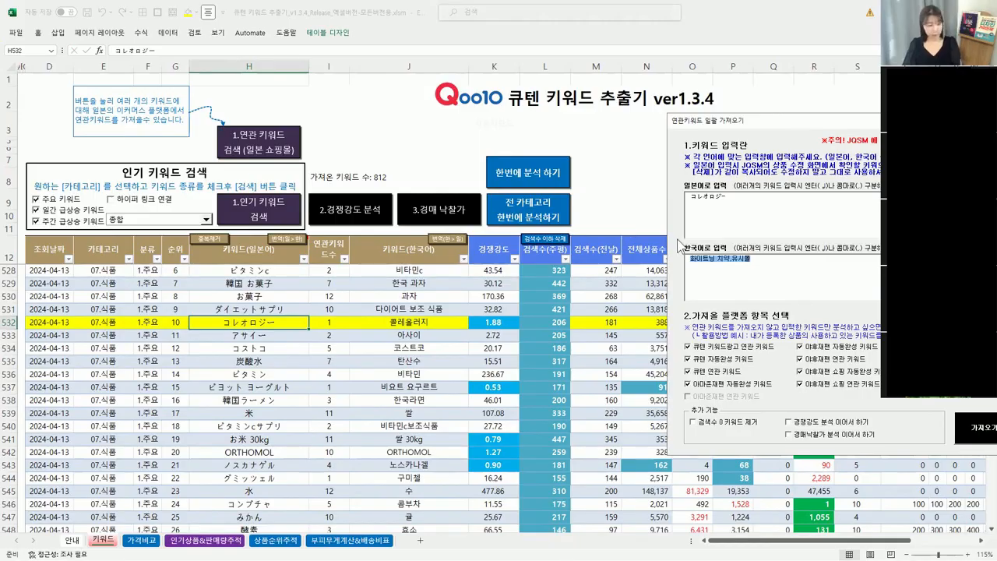
click(752, 259)
click(977, 438)
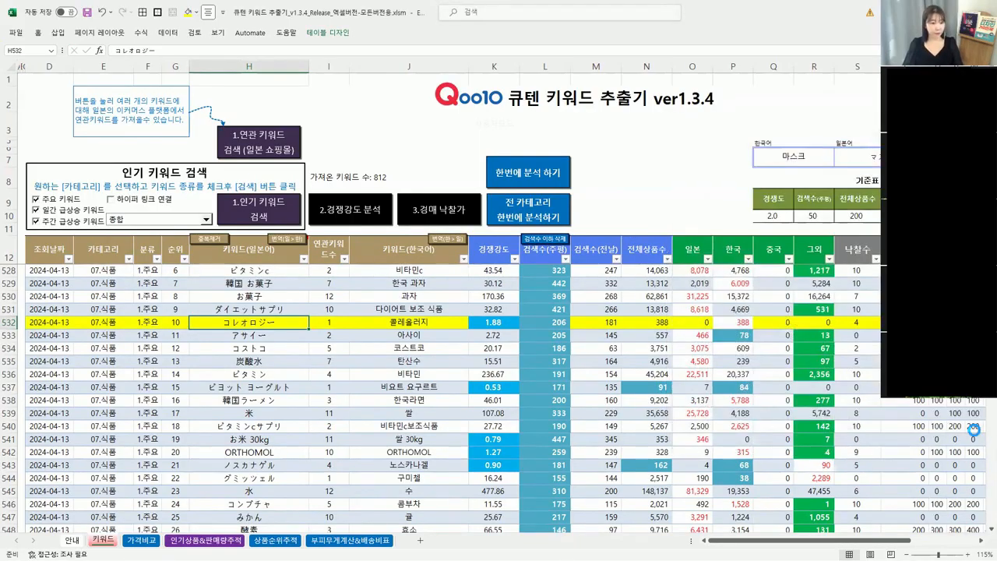
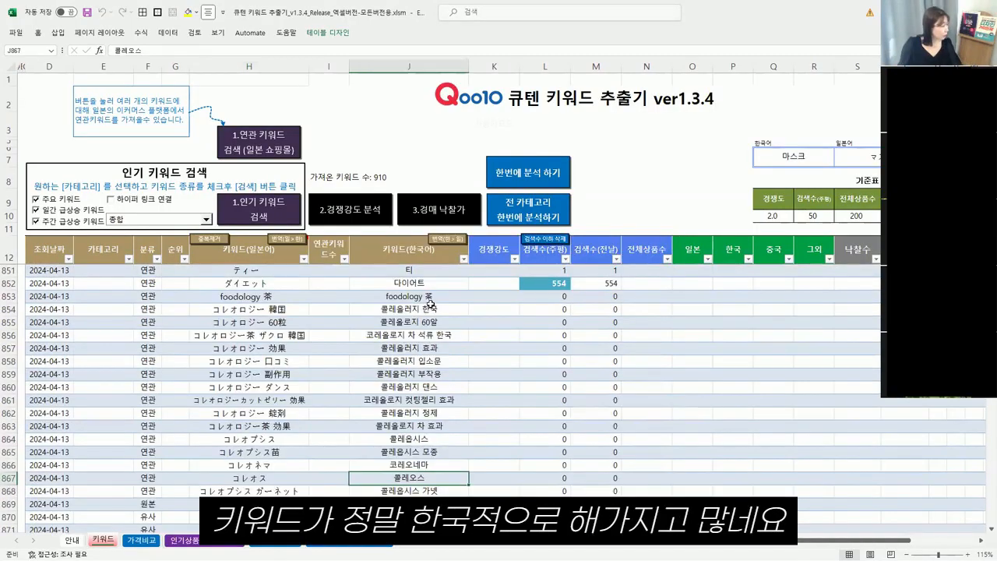
- Examine the imported コレオロジー related keywords, their Korean translations and their search volumes
drag(409, 309, 411, 483)
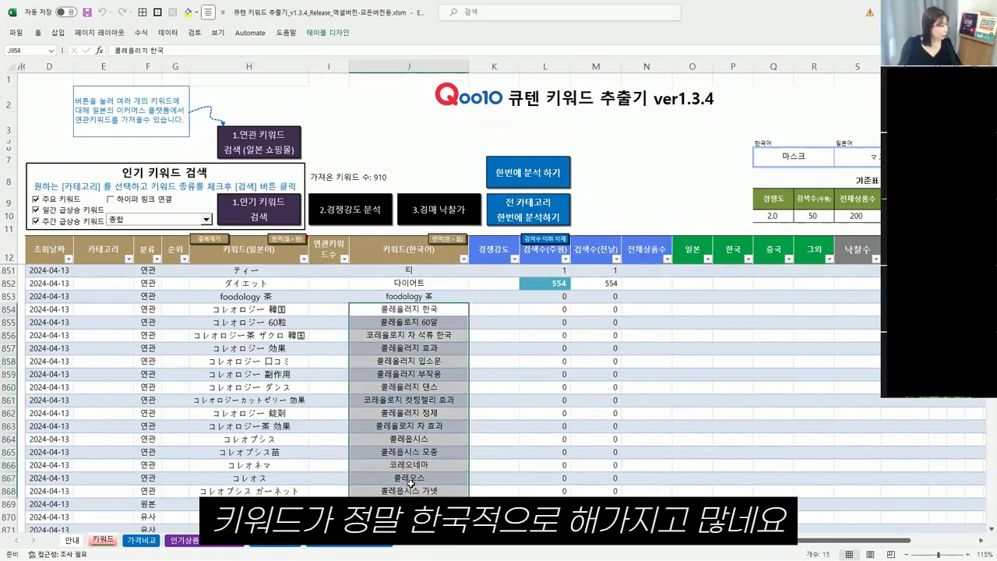
scroll(411, 483, up, 2)
scroll(421, 480, up, 3)
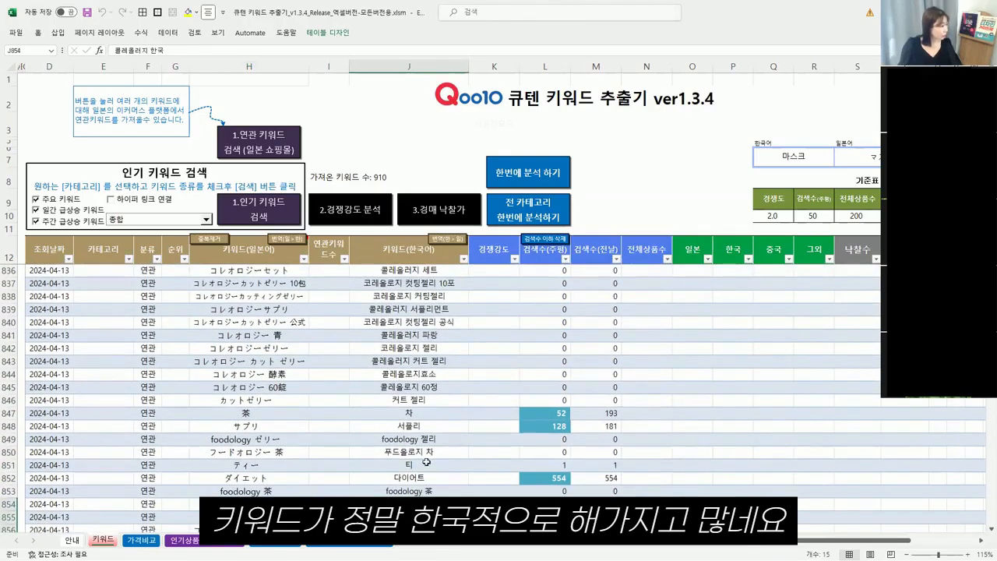
- Examine the imported コレオロジー related keywords, focusing on the dance, 60정 and tea variants and their search volumes
scroll(431, 452, down, 4)
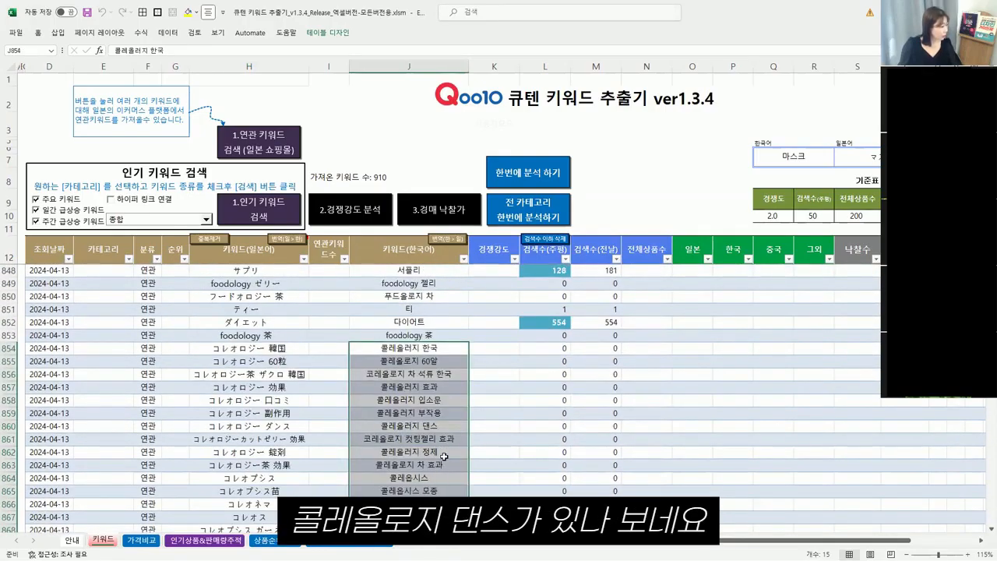
scroll(447, 451, down, 2)
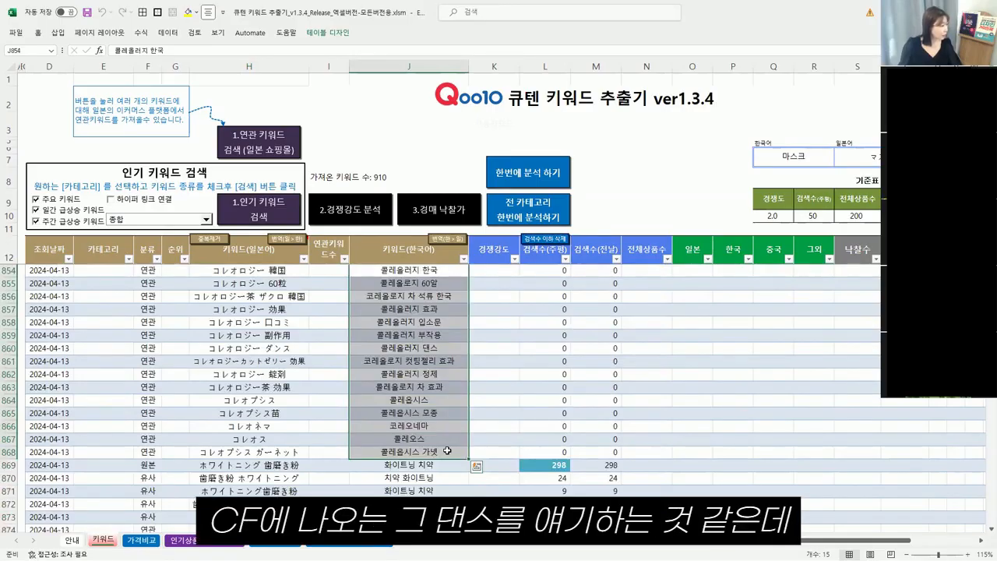
click(444, 347)
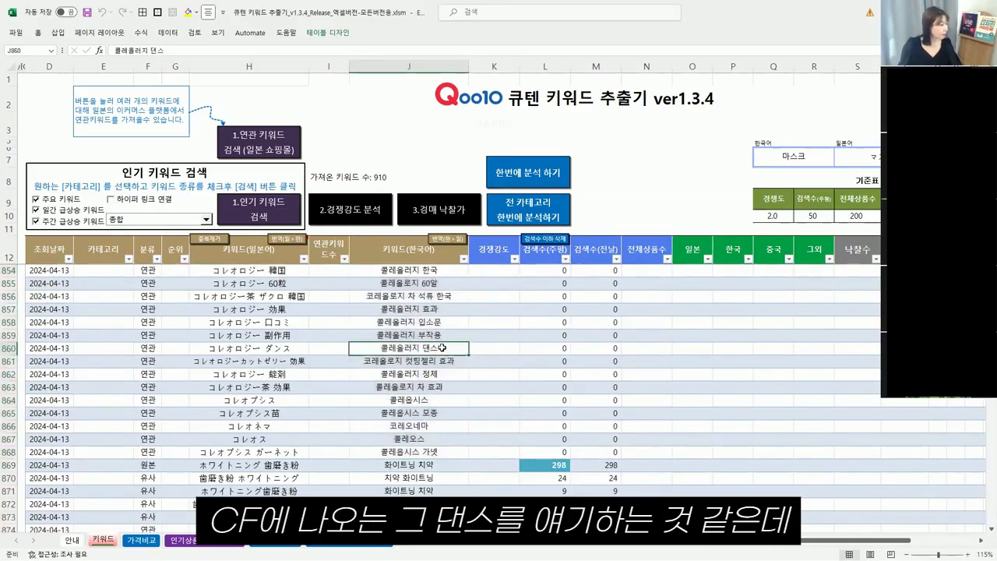
scroll(478, 375, up, 4)
scroll(498, 387, up, 2)
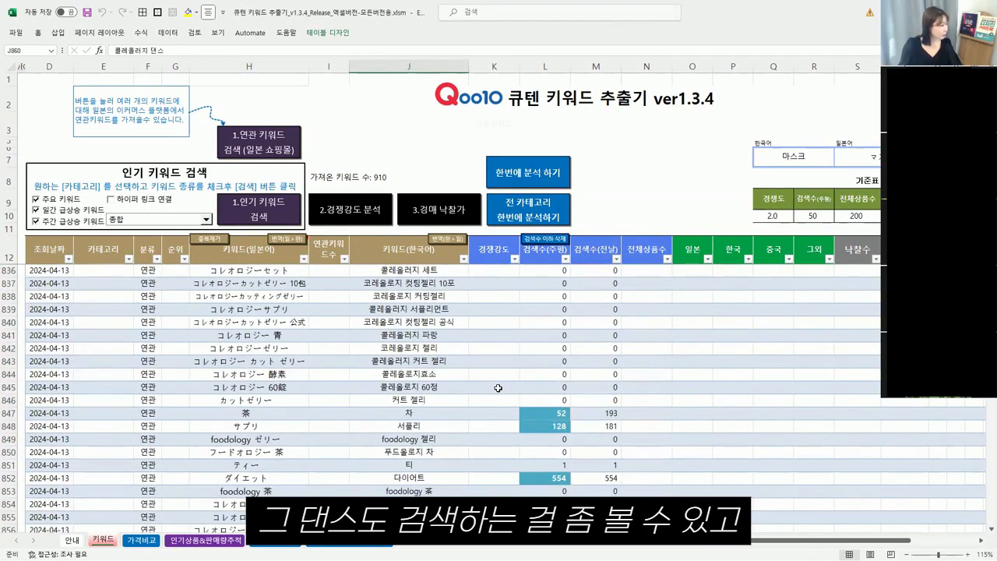
click(411, 389)
scroll(450, 394, up, 4)
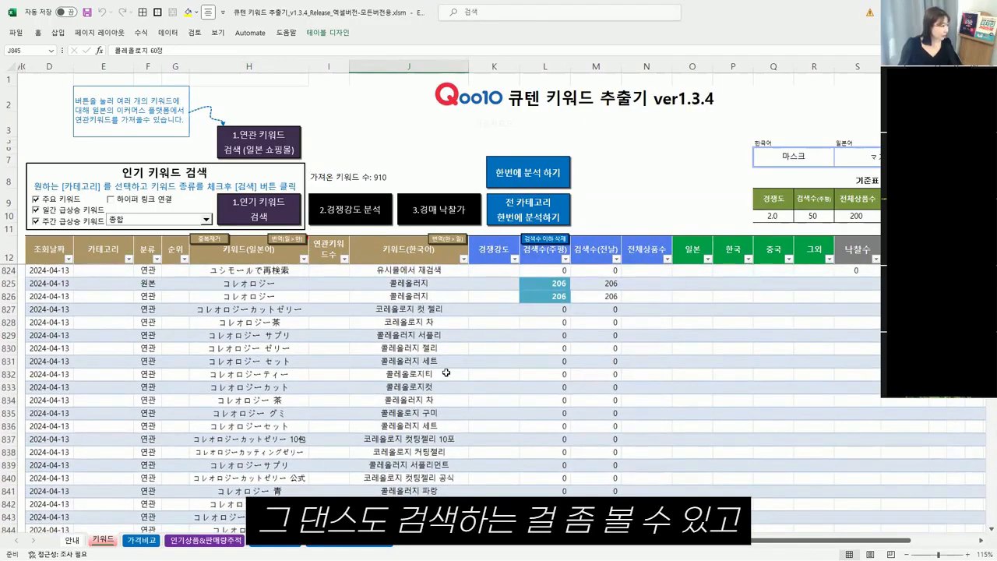
click(447, 374)
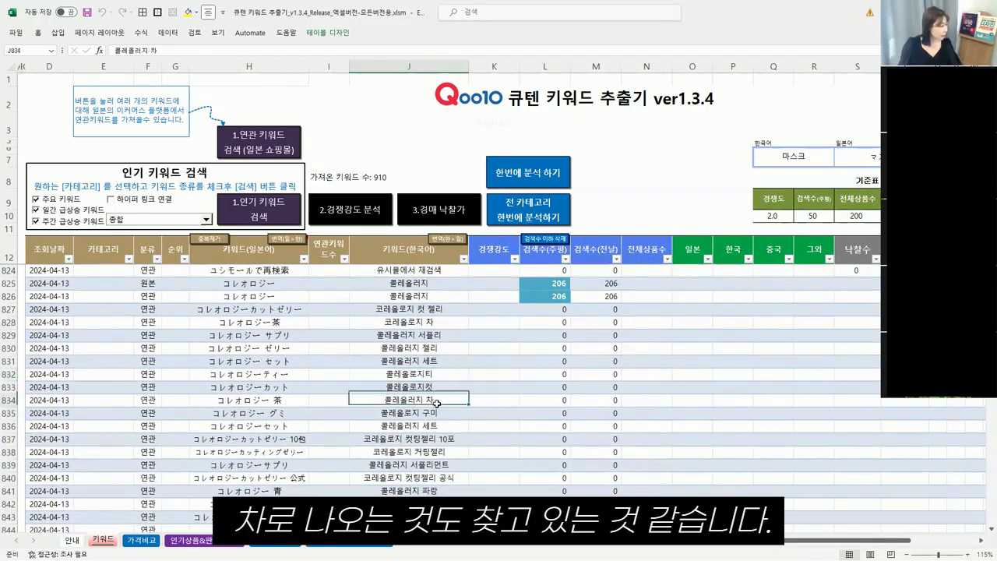
click(437, 403)
click(445, 326)
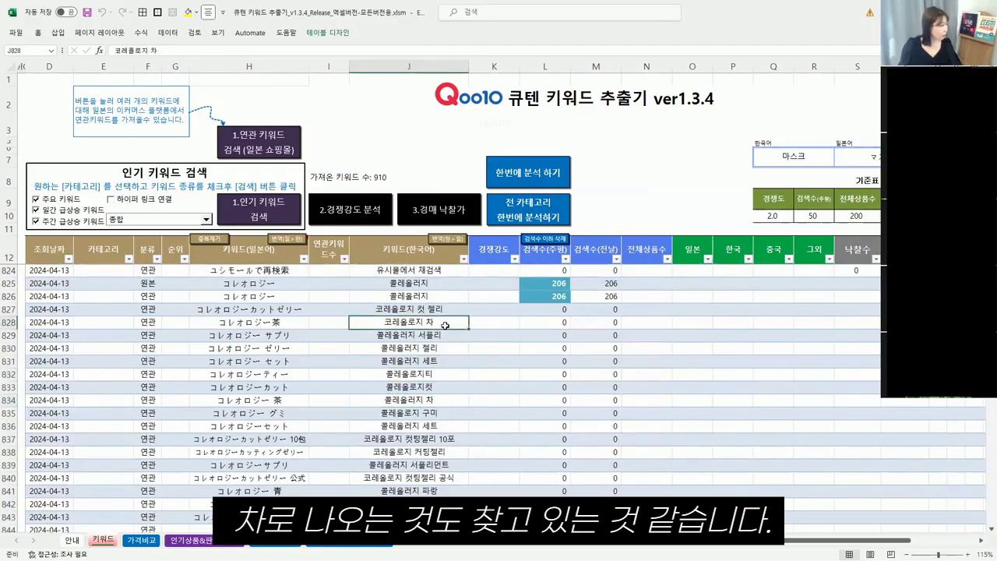
scroll(446, 382, up, 2)
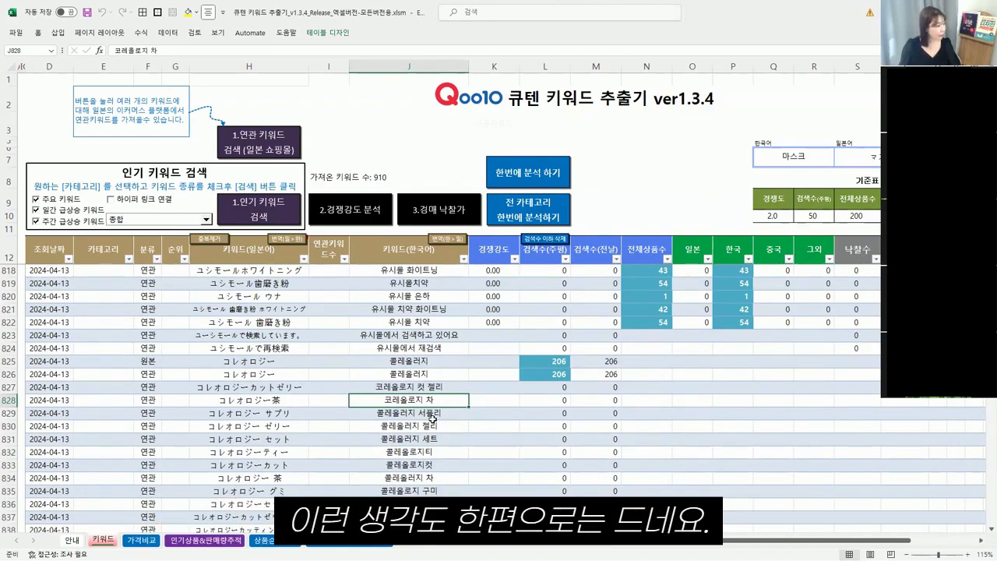
- Filter the 키워드(한국어) column by yellow cell colour to list only the highlighted candidate keywords
scroll(433, 418, up, 20)
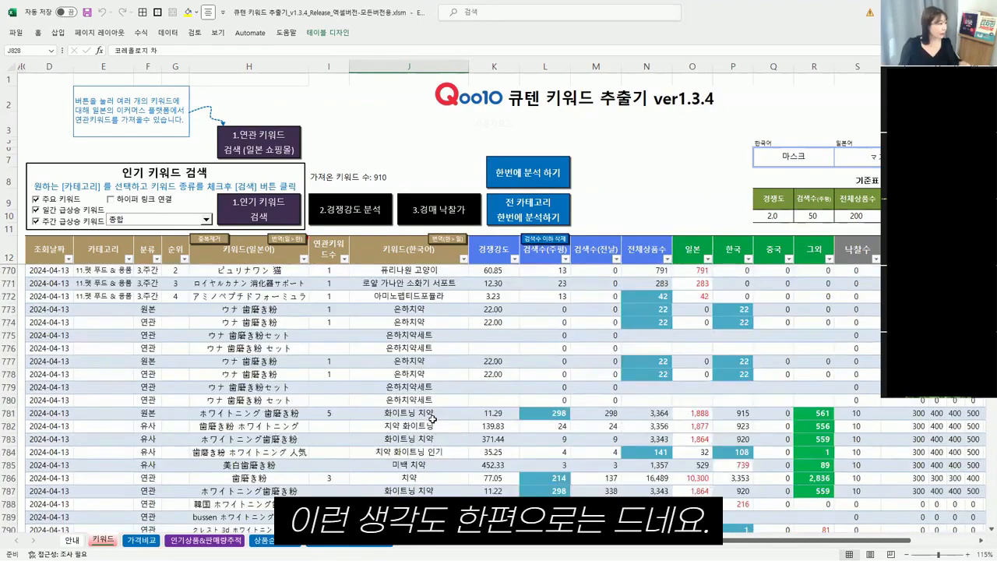
scroll(433, 419, up, 20)
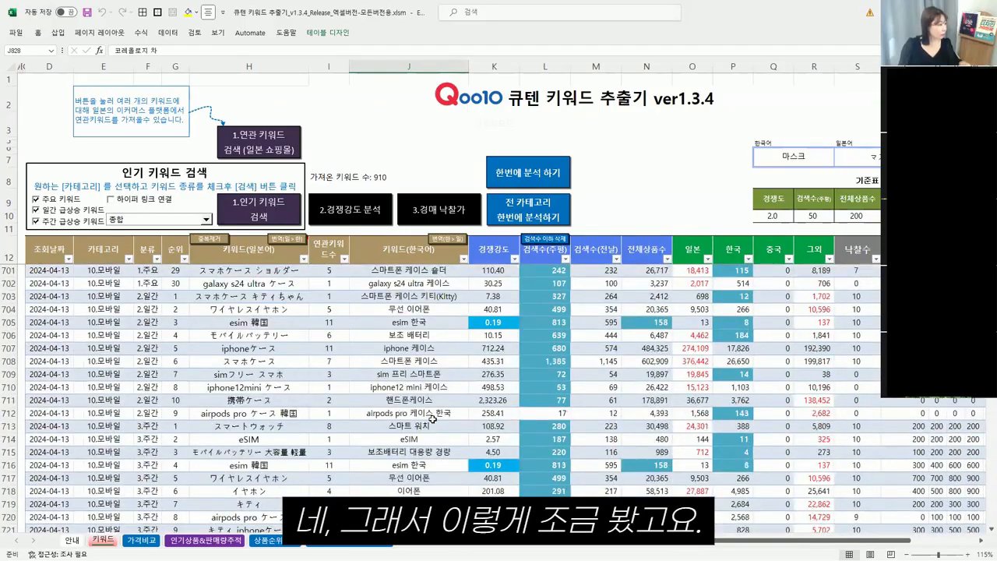
scroll(433, 418, up, 20)
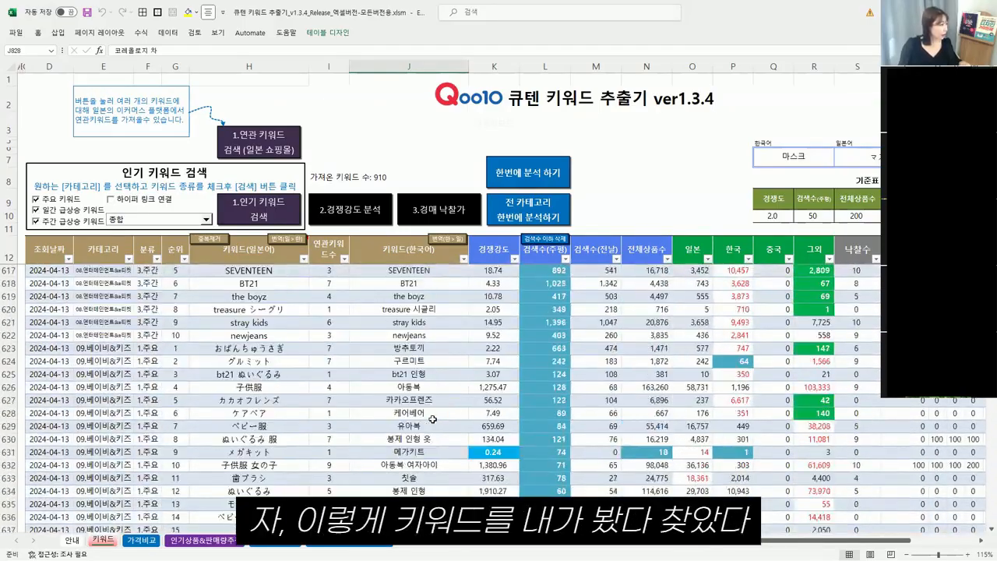
scroll(432, 418, up, 9)
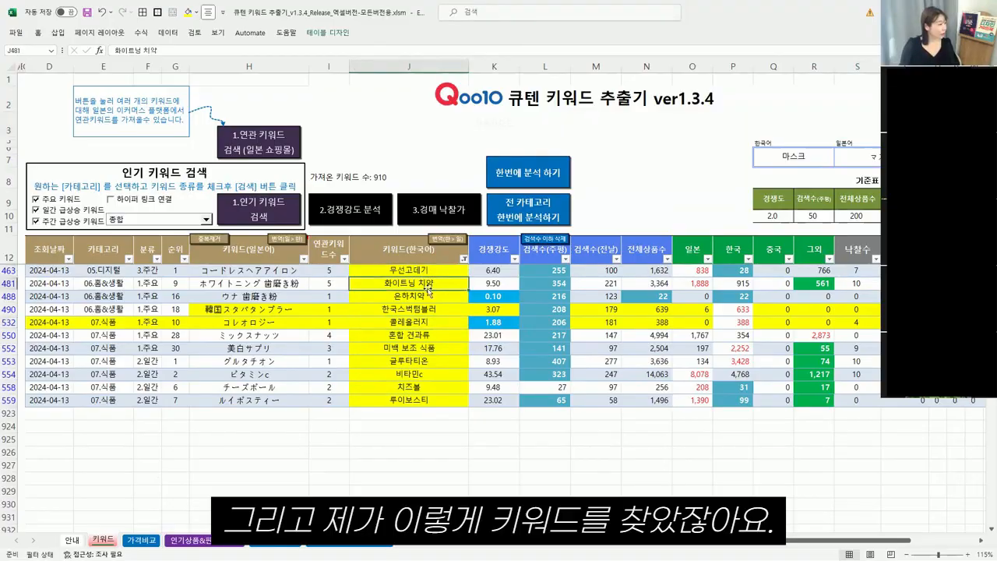
click(452, 349)
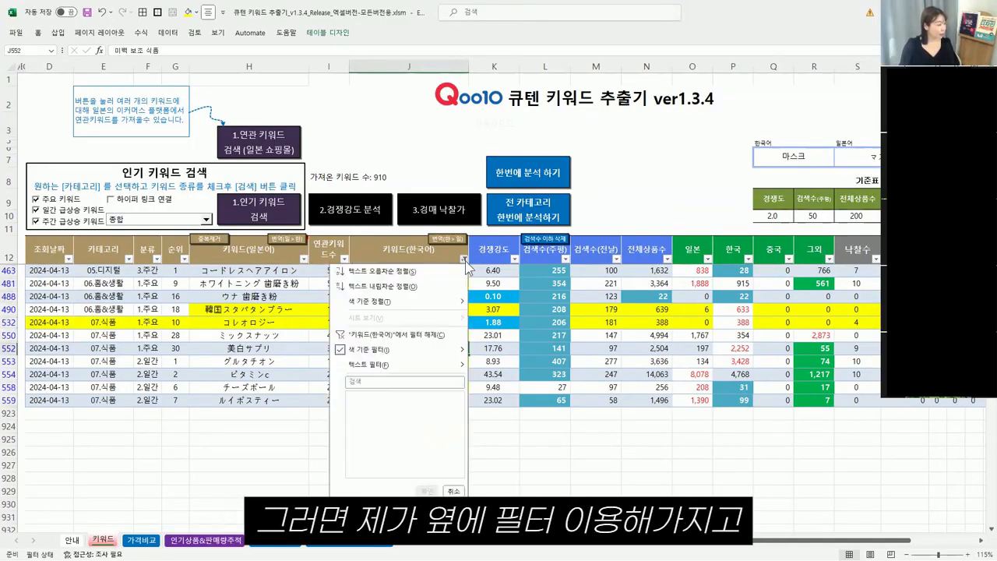
click(463, 258)
mouse_move(368, 349)
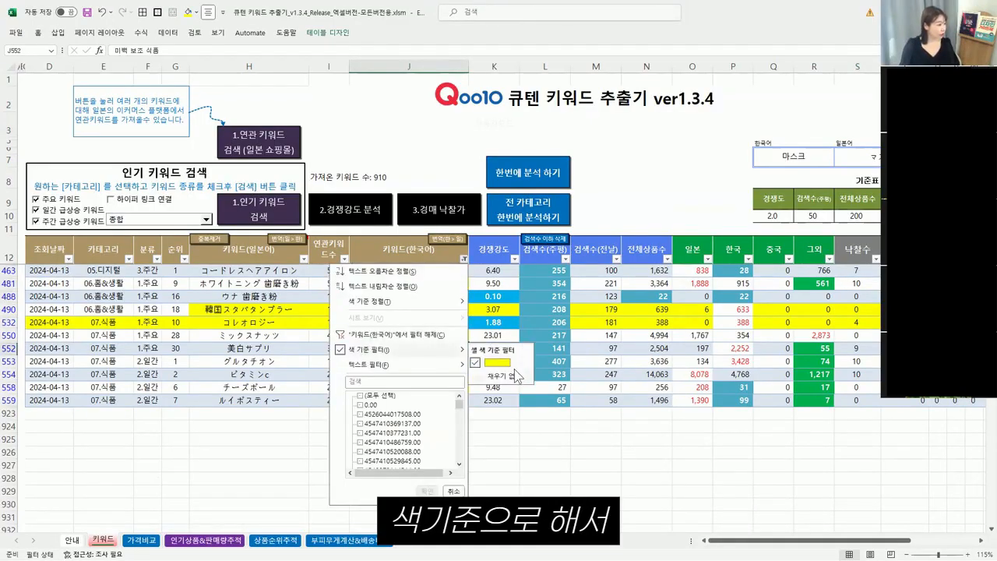
click(498, 363)
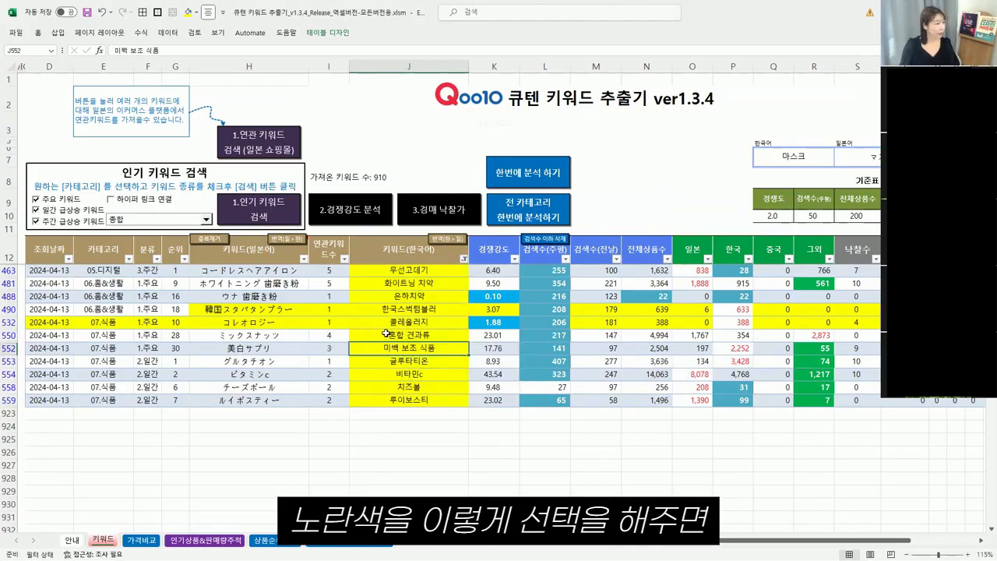
- Compare the search volumes and per-country product counts of the highlighted food keywords 비타민c, 혼합 견과류, 루이보스티 and 치즈볼
click(443, 376)
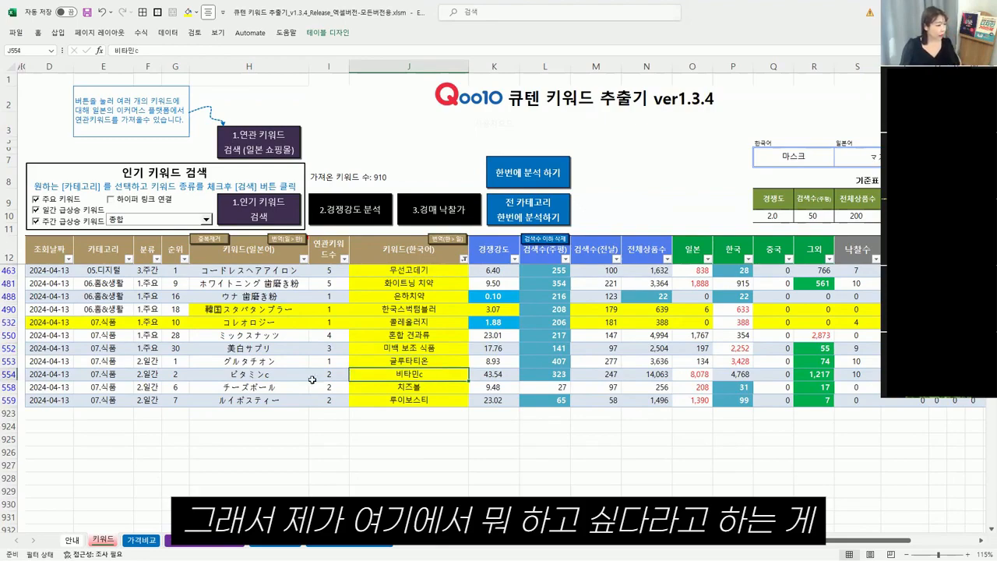
click(709, 375)
click(739, 375)
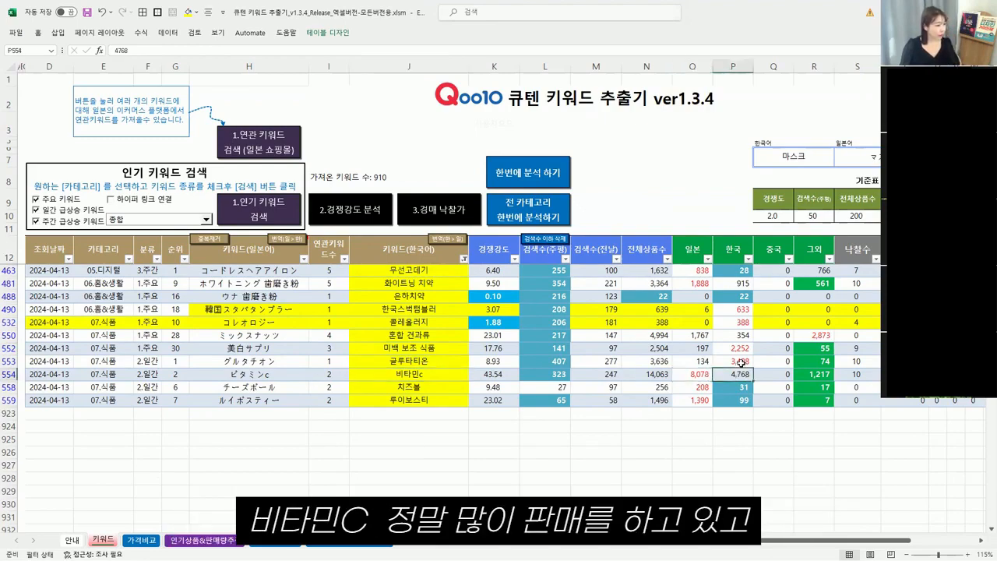
click(738, 334)
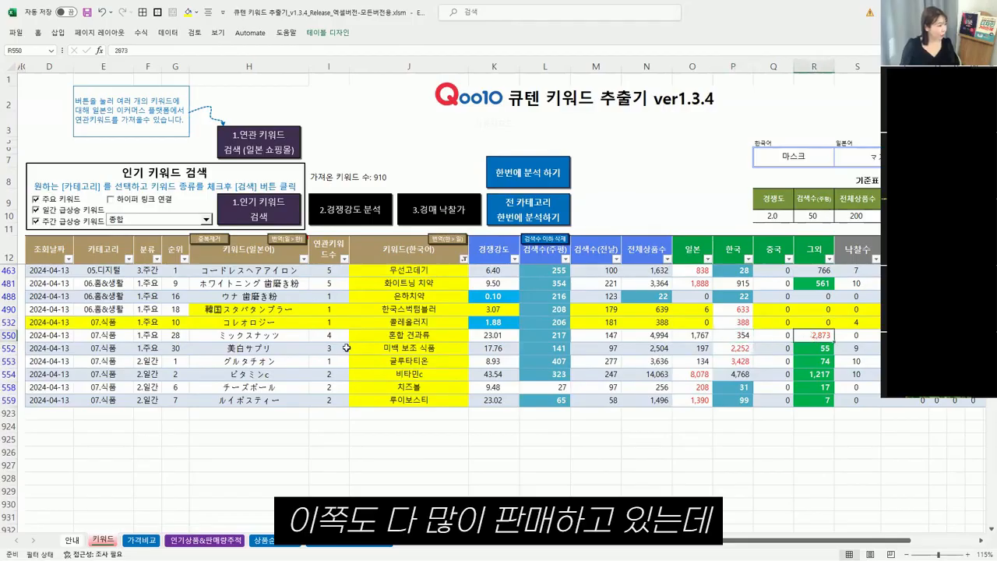
click(400, 336)
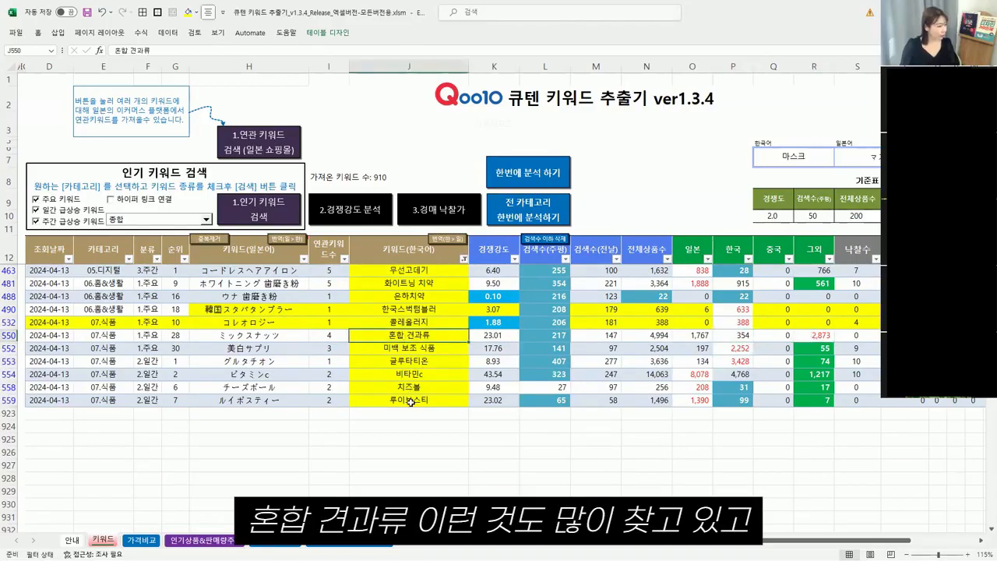
click(410, 401)
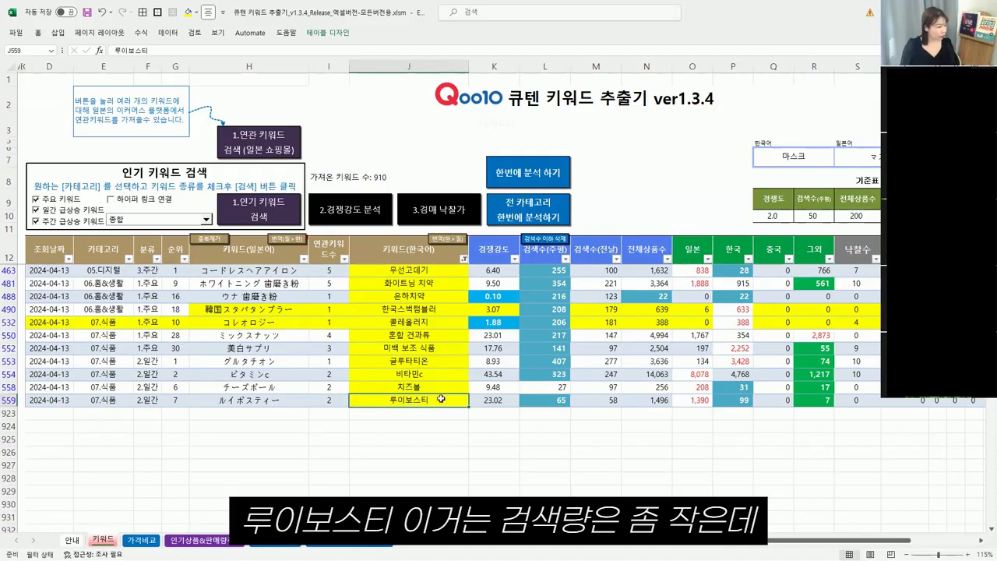
click(546, 400)
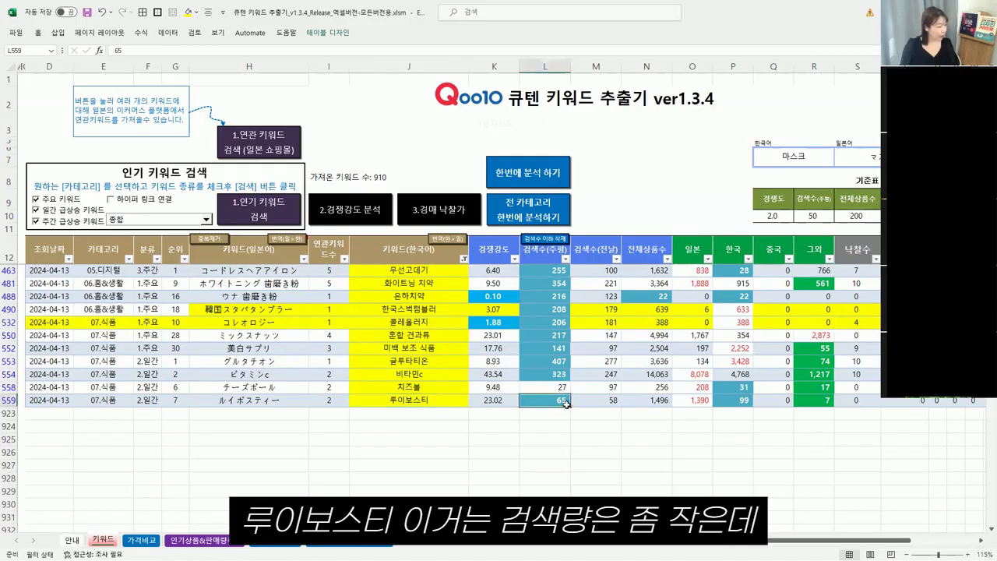
click(427, 399)
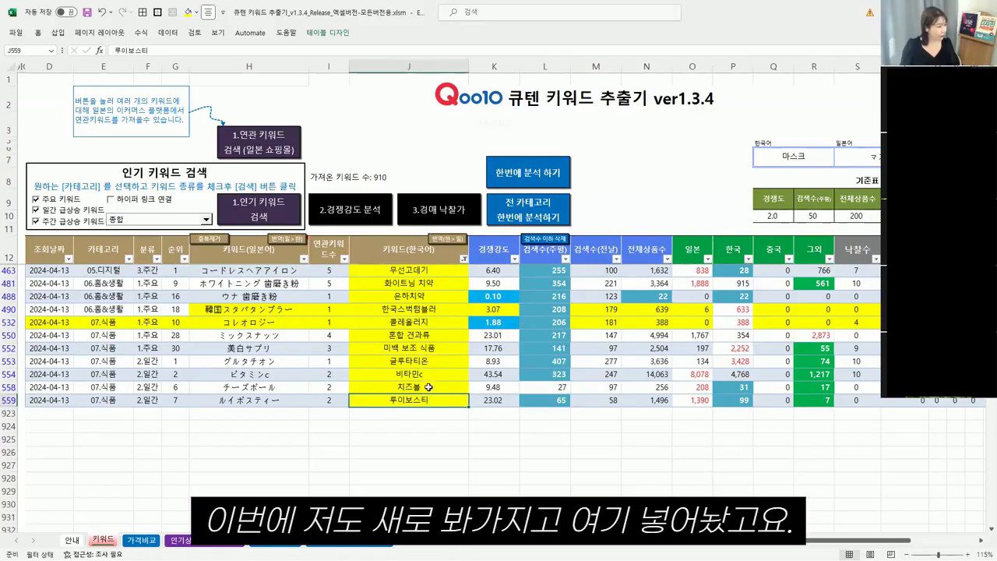
click(430, 388)
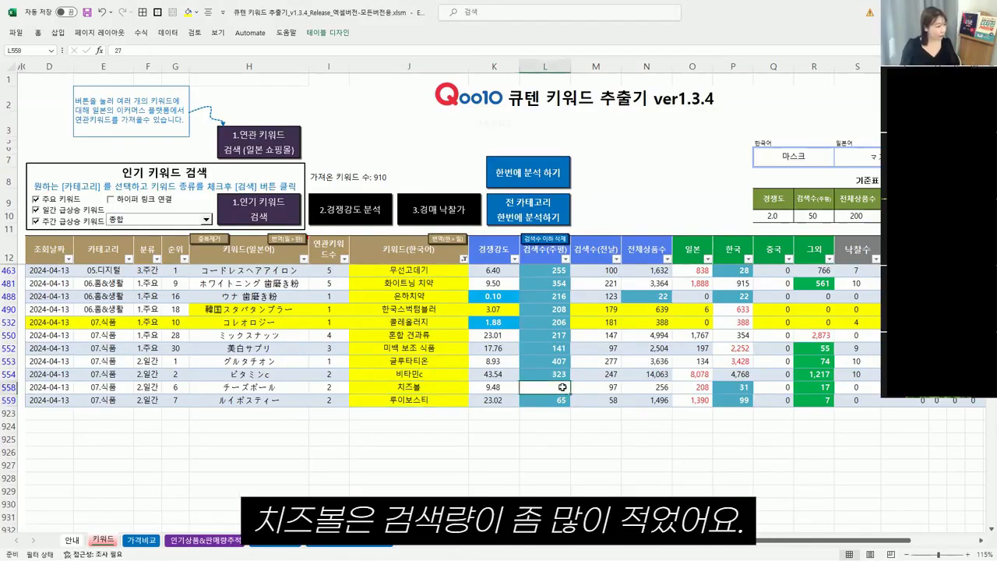
click(561, 375)
click(421, 375)
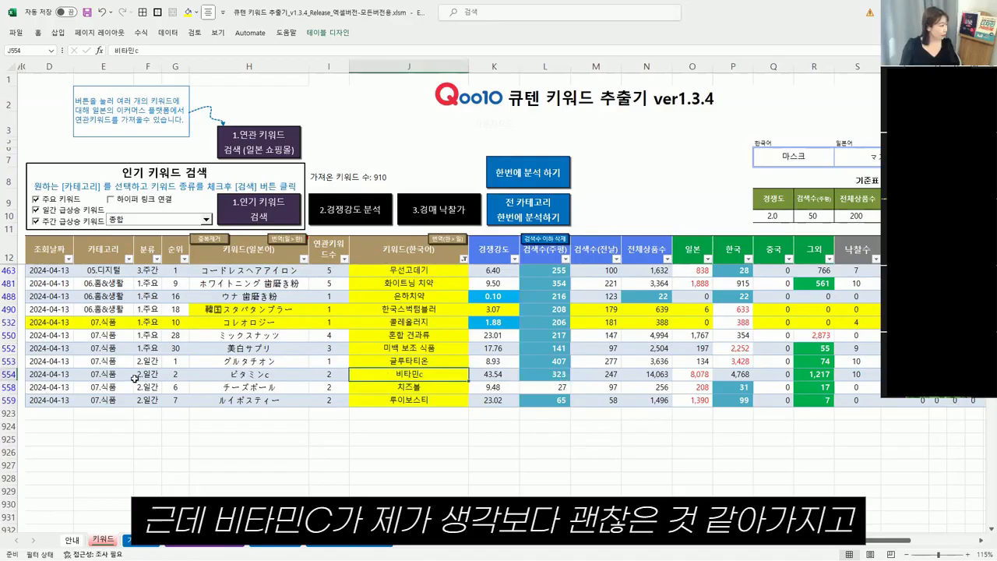
click(233, 374)
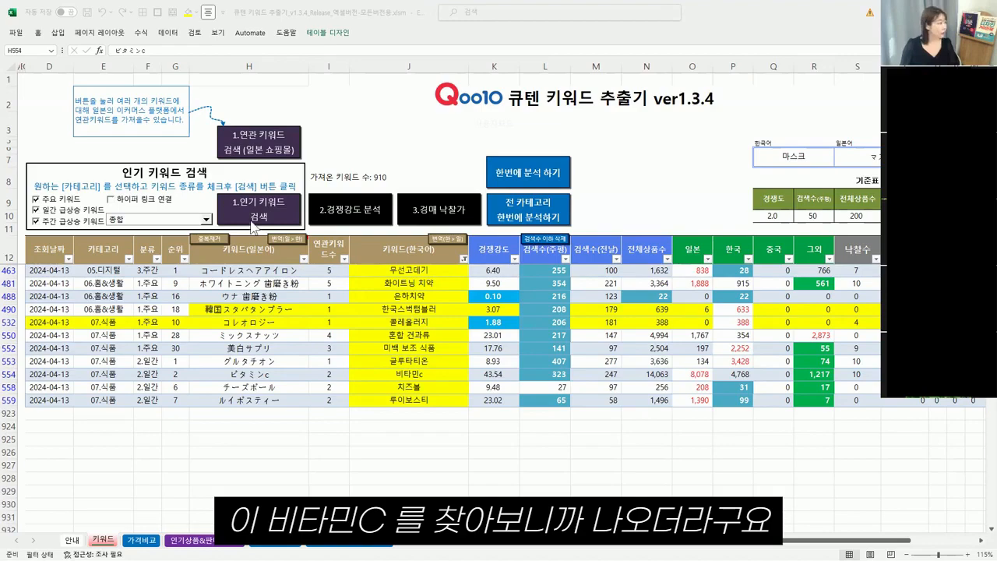
click(285, 358)
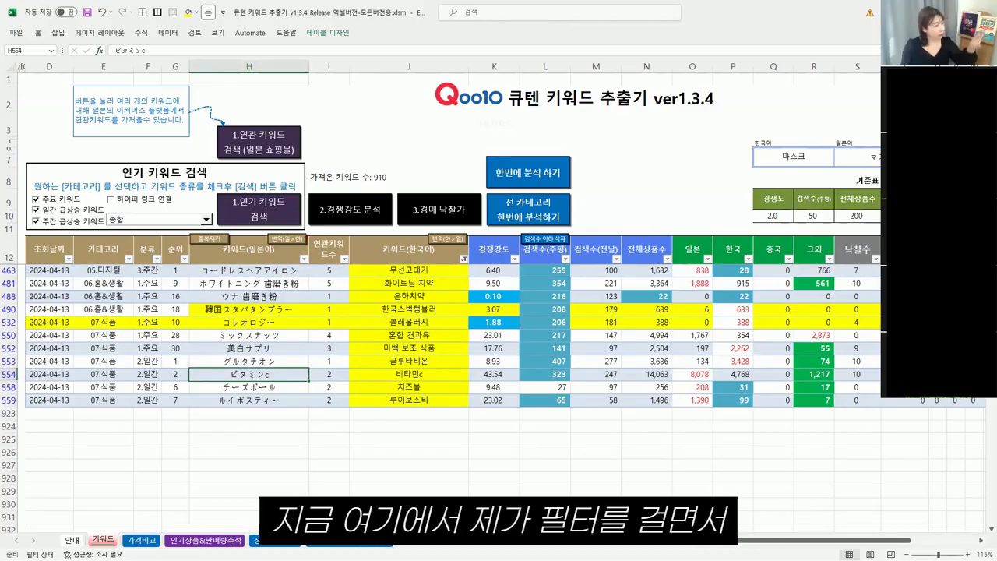
- Clear the yellow colour filter from the 키워드(한국어) column to show the whole keyword list
click(464, 259)
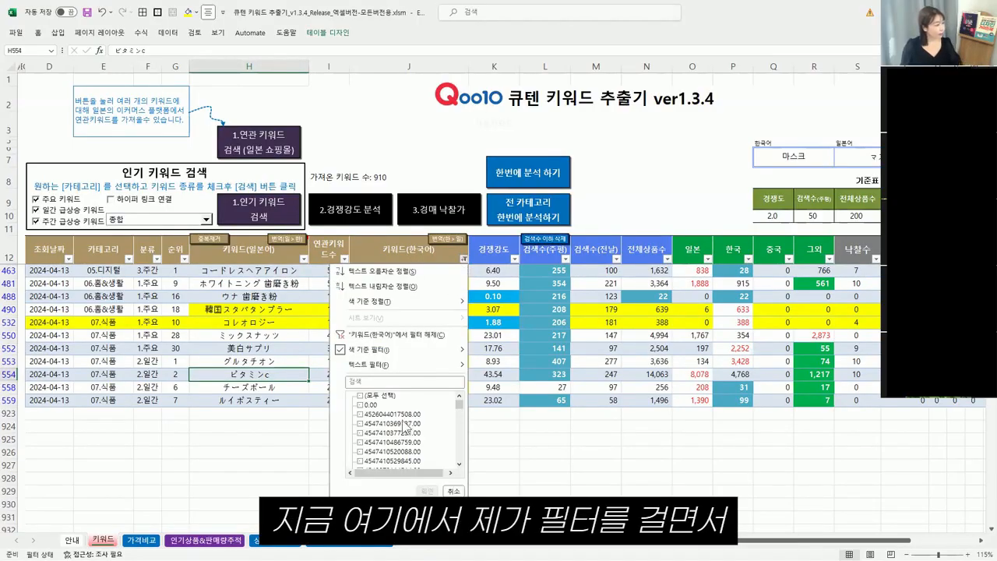
mouse_move(414, 350)
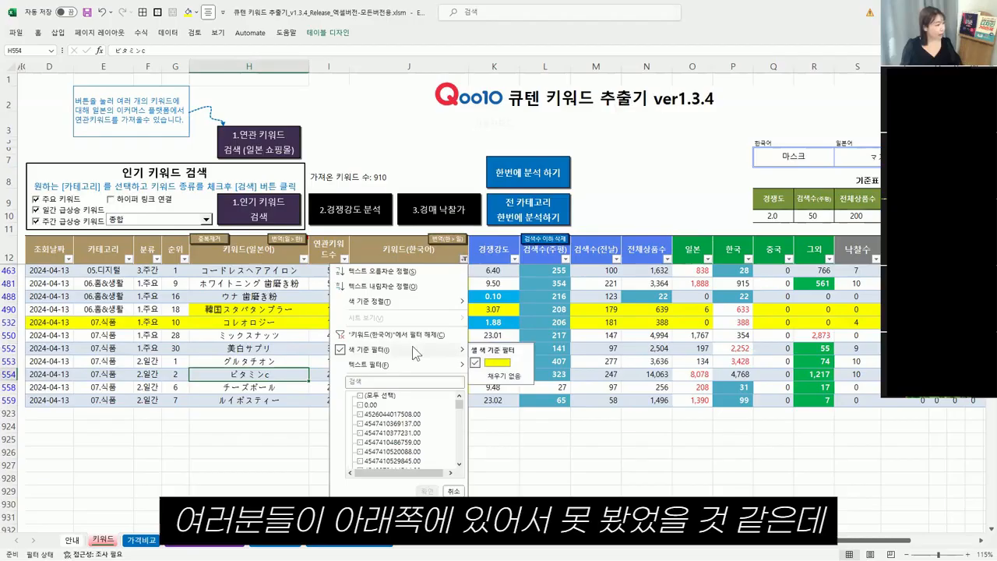
click(478, 365)
- Look through the home, food and entertainment keywords, ending on the highlighted 무선고데기 keyword in the digital category
scroll(478, 371, down, 13)
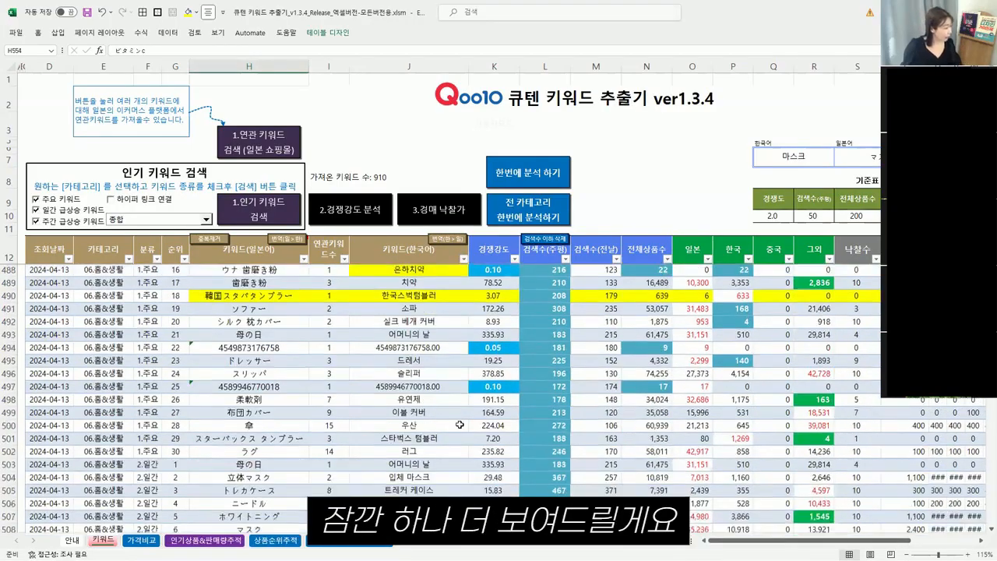
scroll(457, 411, down, 11)
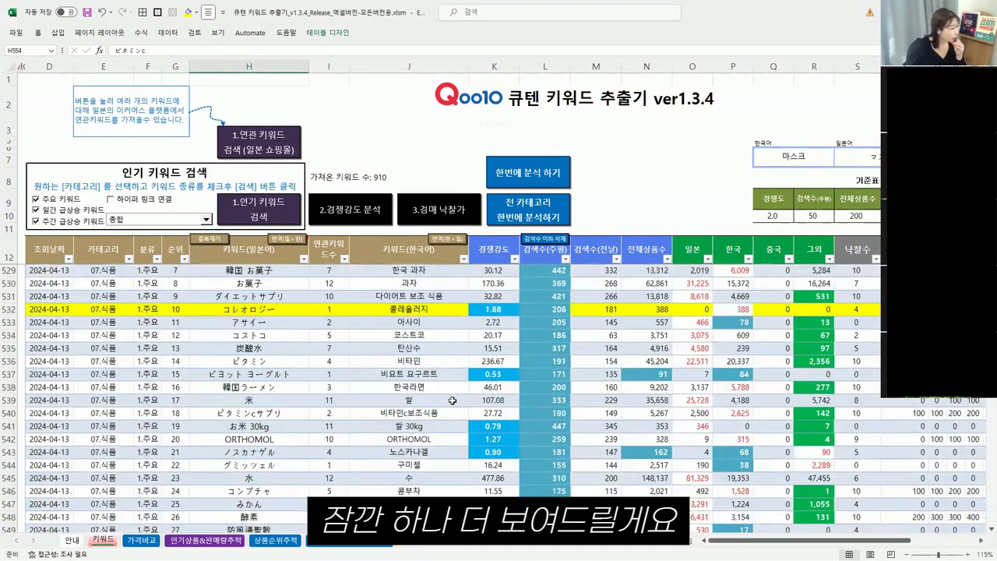
scroll(452, 399, down, 9)
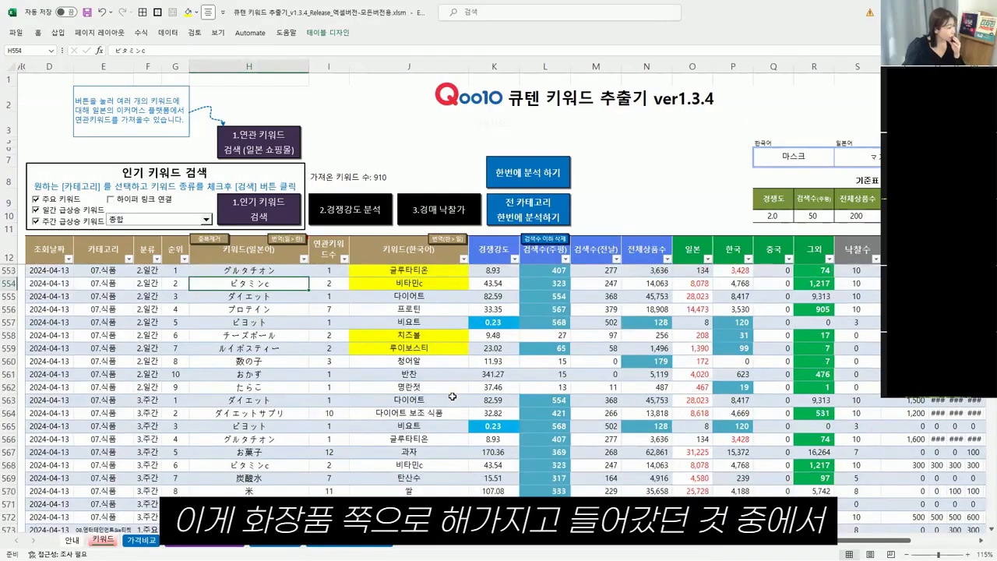
scroll(452, 396, down, 11)
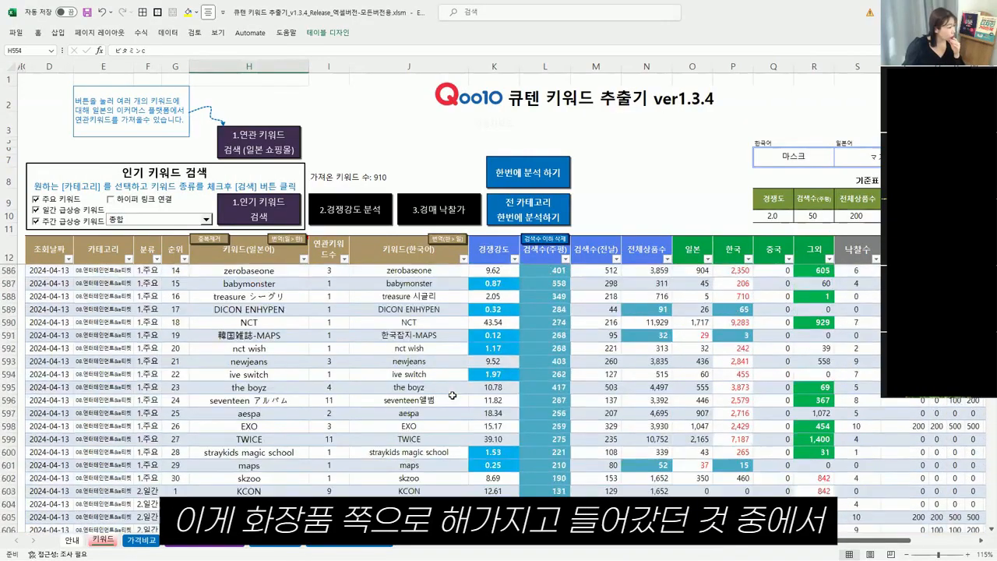
scroll(452, 396, up, 20)
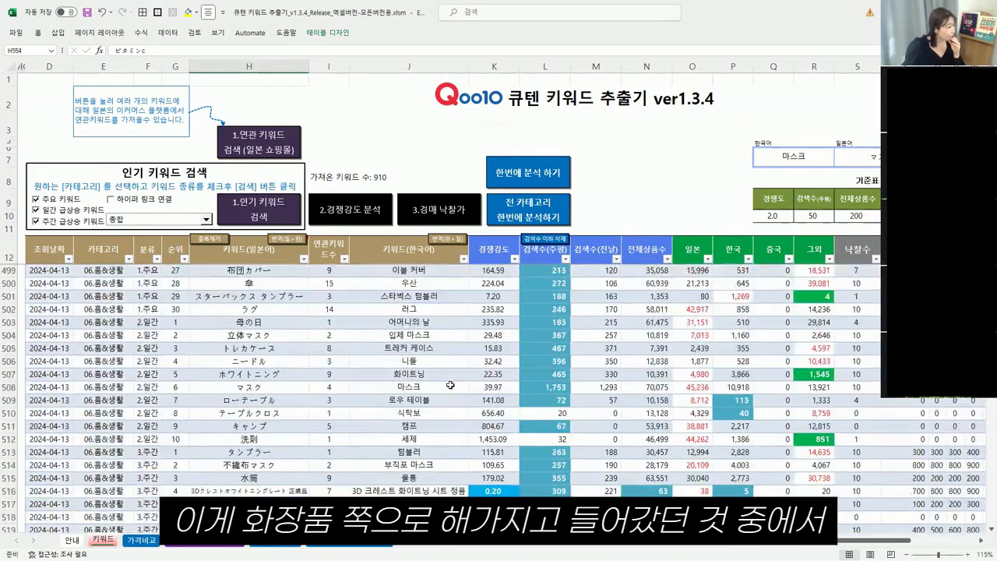
scroll(451, 381, up, 5)
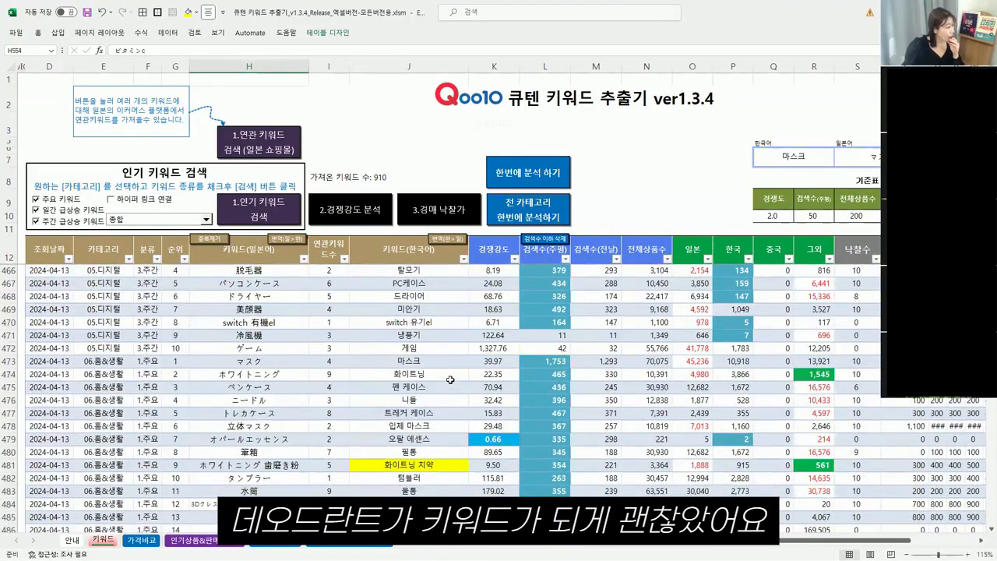
scroll(451, 380, up, 2)
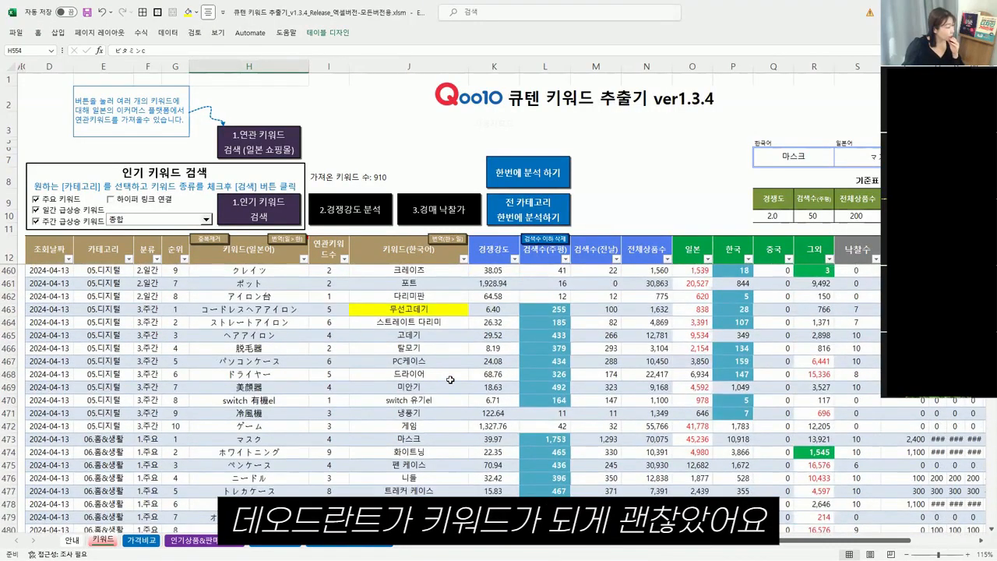
scroll(451, 379, up, 1)
click(431, 348)
scroll(428, 388, up, 9)
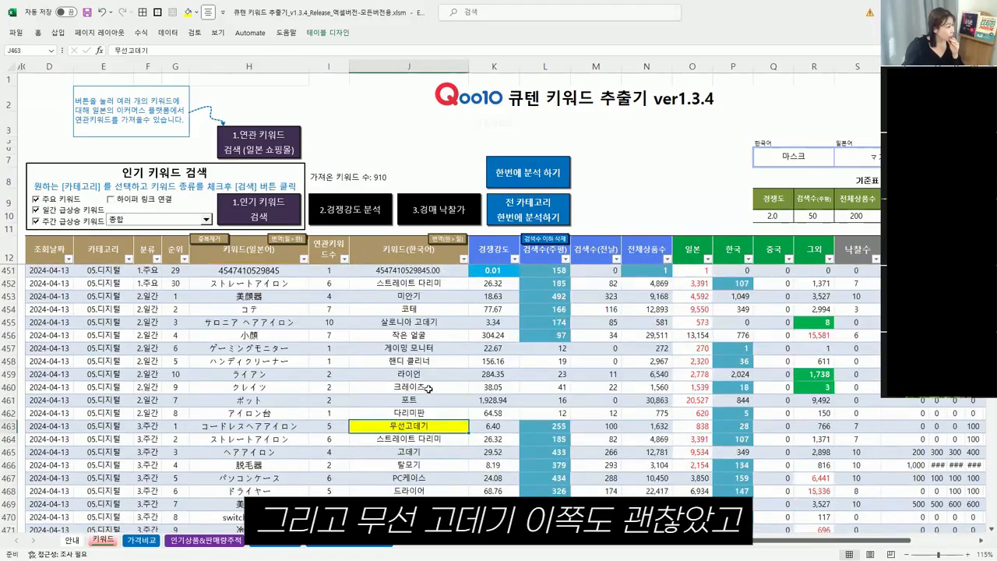
- Find the highlighted 퍼스필렉스 keyword in the 종합 category and check its Japanese counterpart
scroll(428, 387, up, 10)
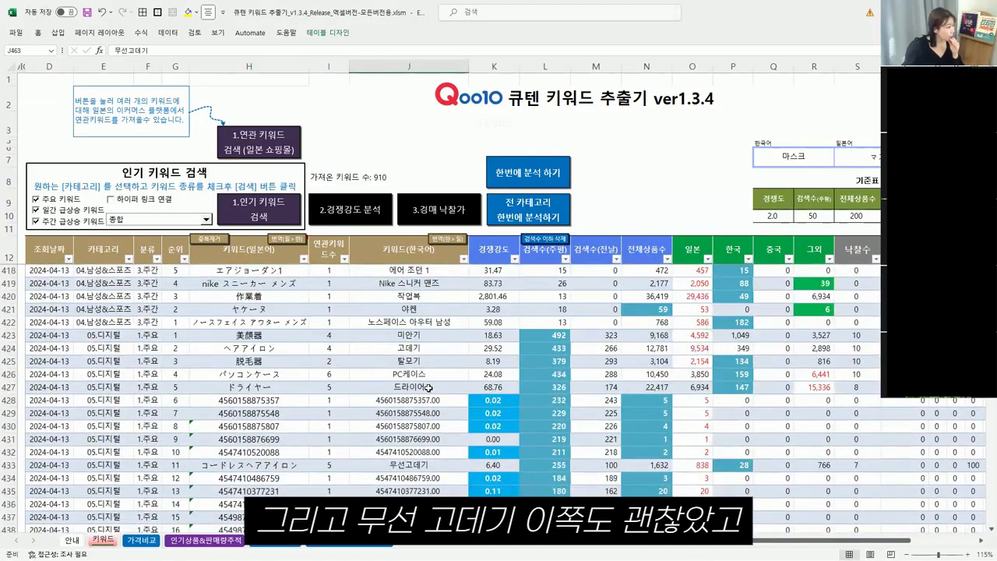
scroll(428, 387, up, 20)
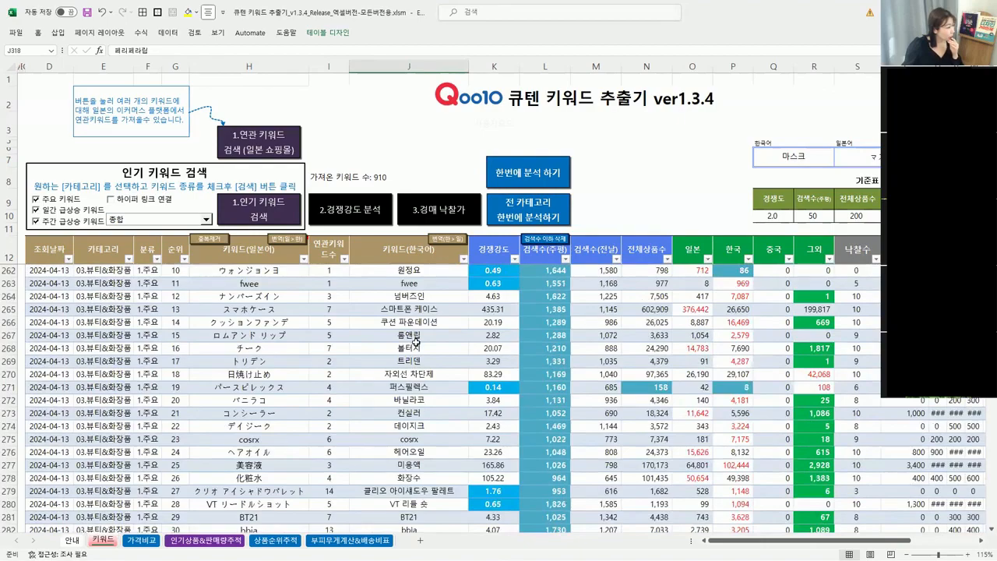
click(417, 339)
scroll(447, 462, up, 3)
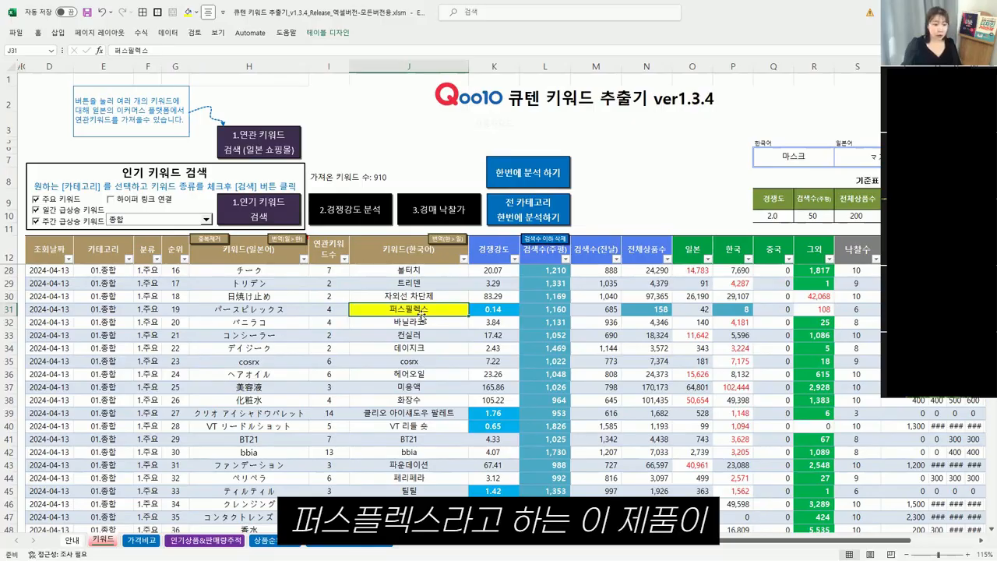
click(226, 310)
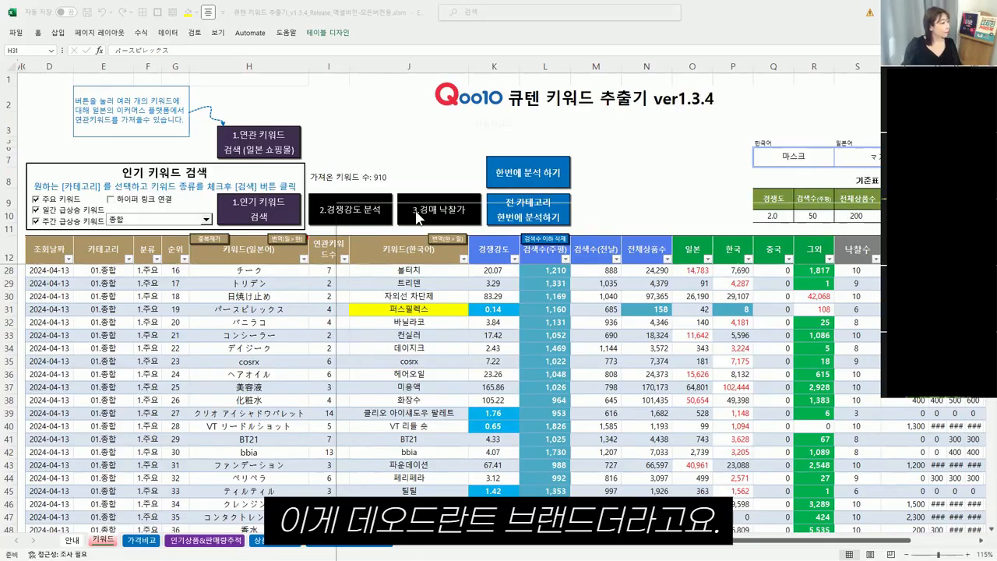
double_click(671, 211)
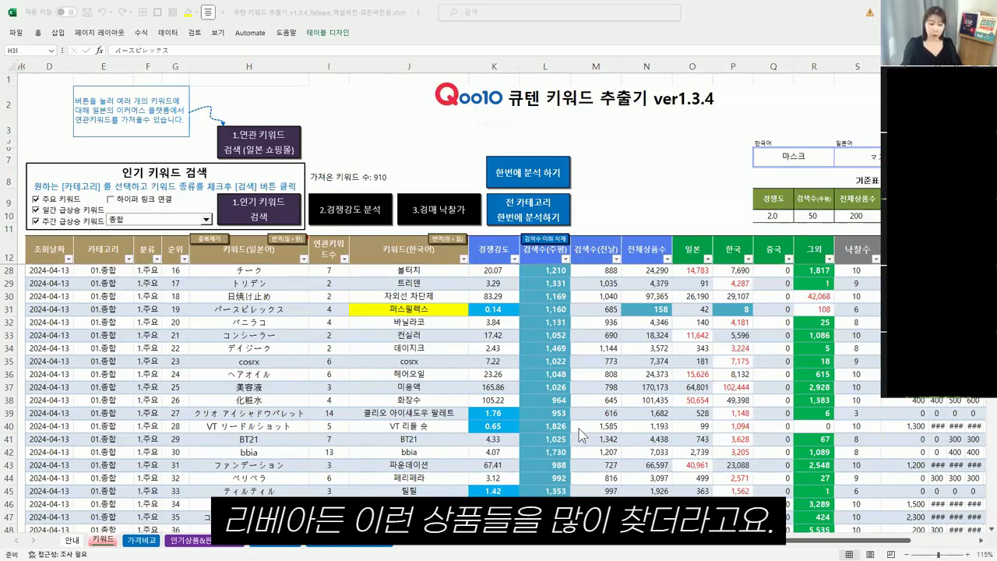
click(410, 309)
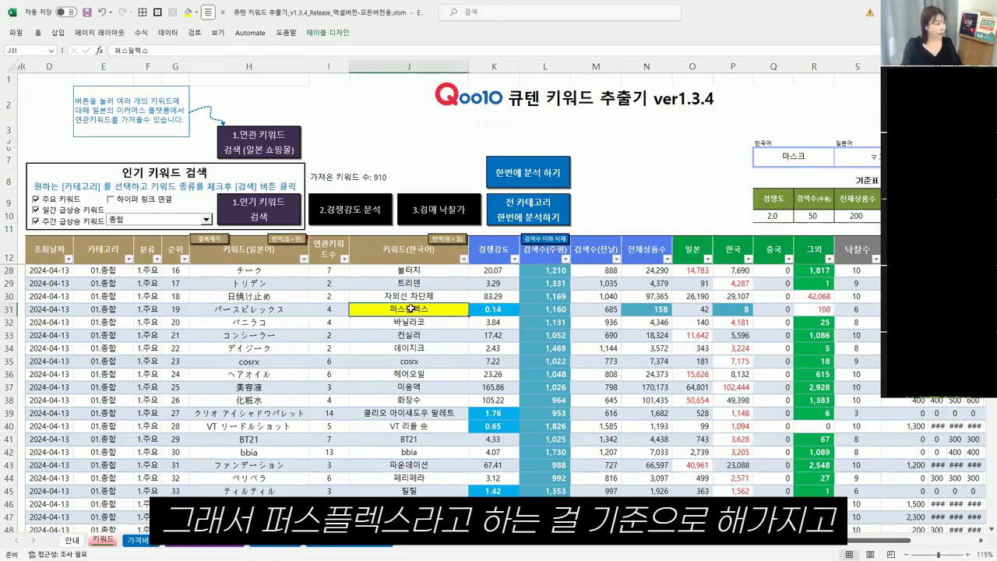
- Open the previously extracted keyword workbook 0412.xlsx from the recently used files
click(23, 35)
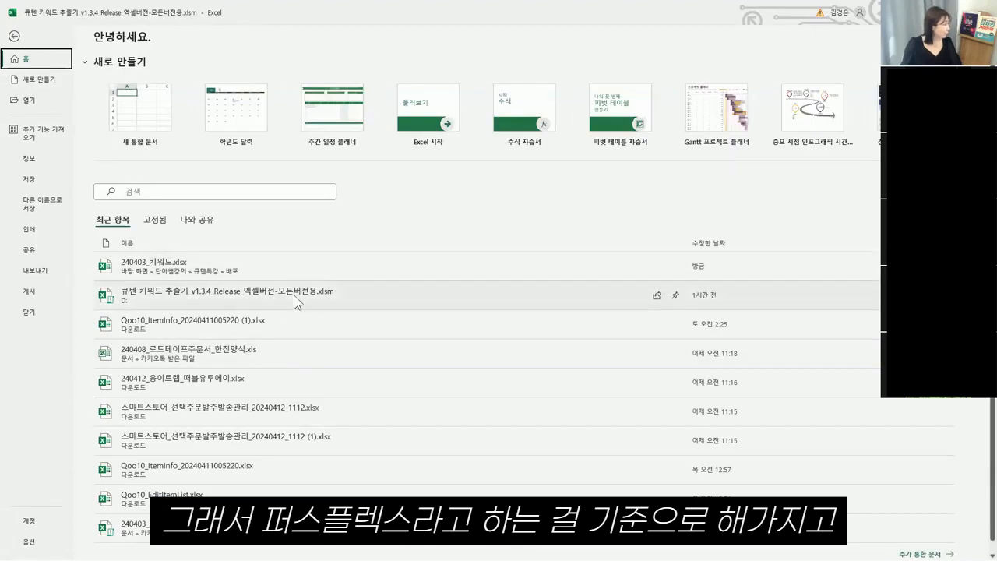
click(39, 101)
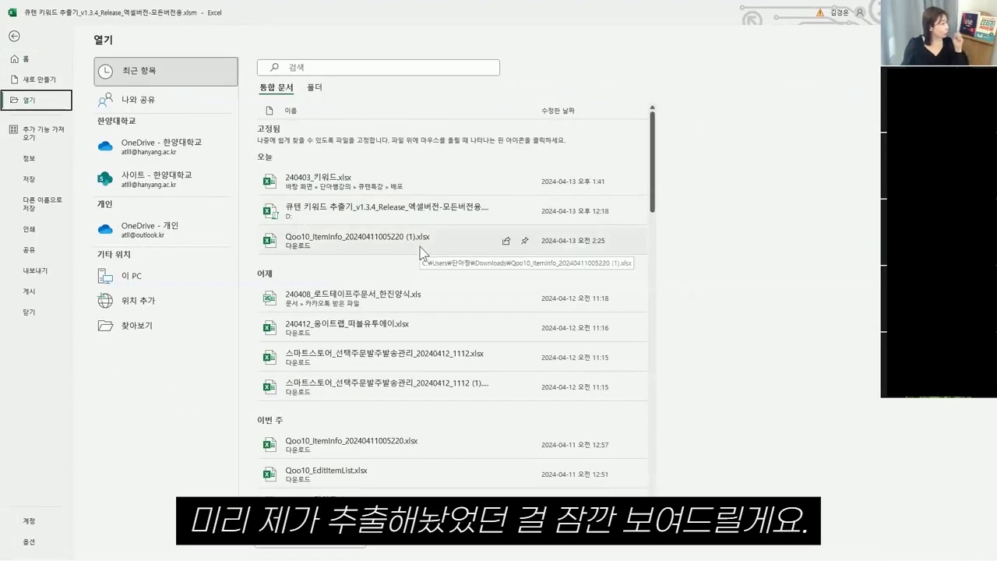
click(186, 325)
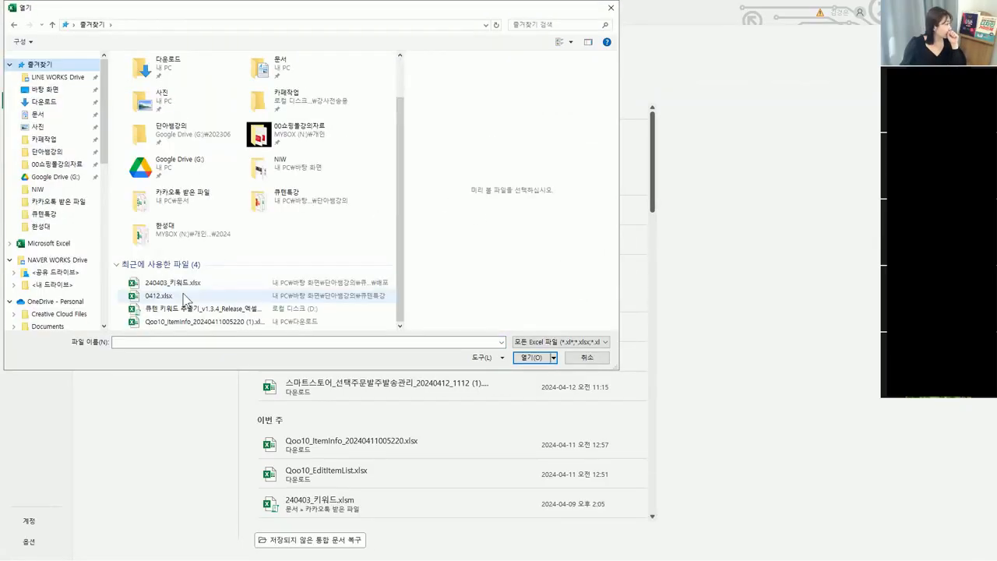
click(159, 295)
click(531, 358)
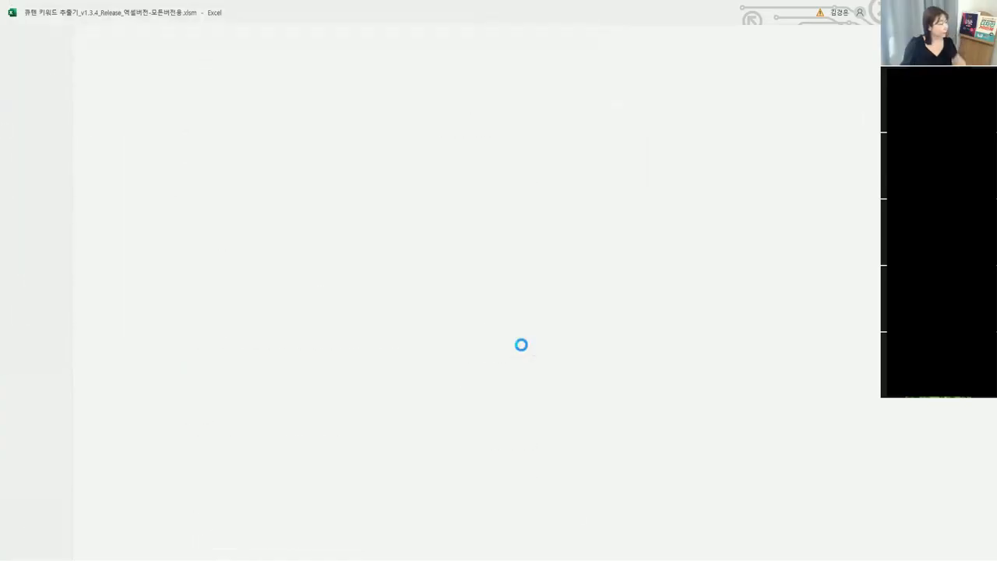
- Review the 2024-04-11 keywords in 0412.xlsx across the beauty, digital, home, food, entertainment and baby categories
scroll(388, 348, down, 20)
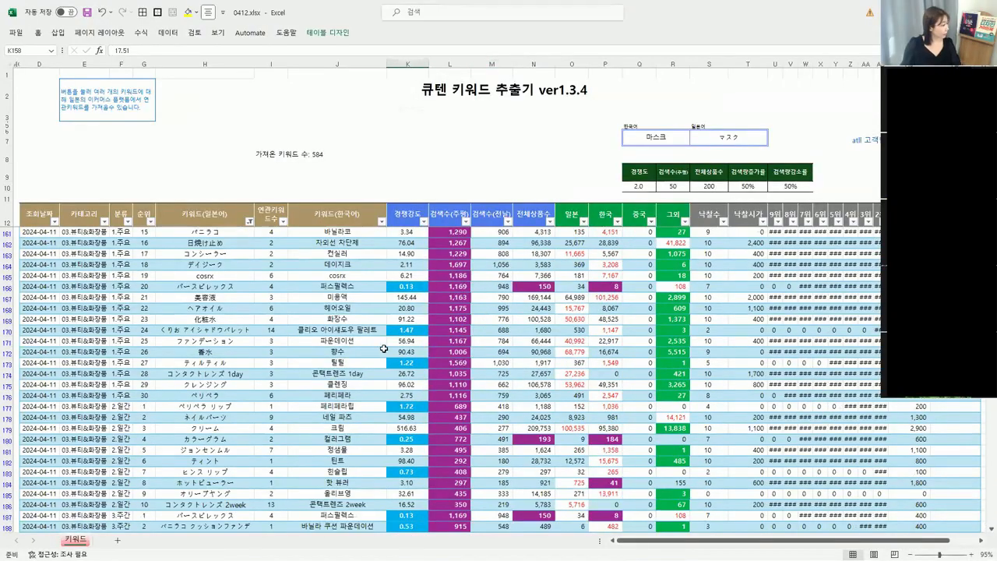
scroll(388, 344, down, 17)
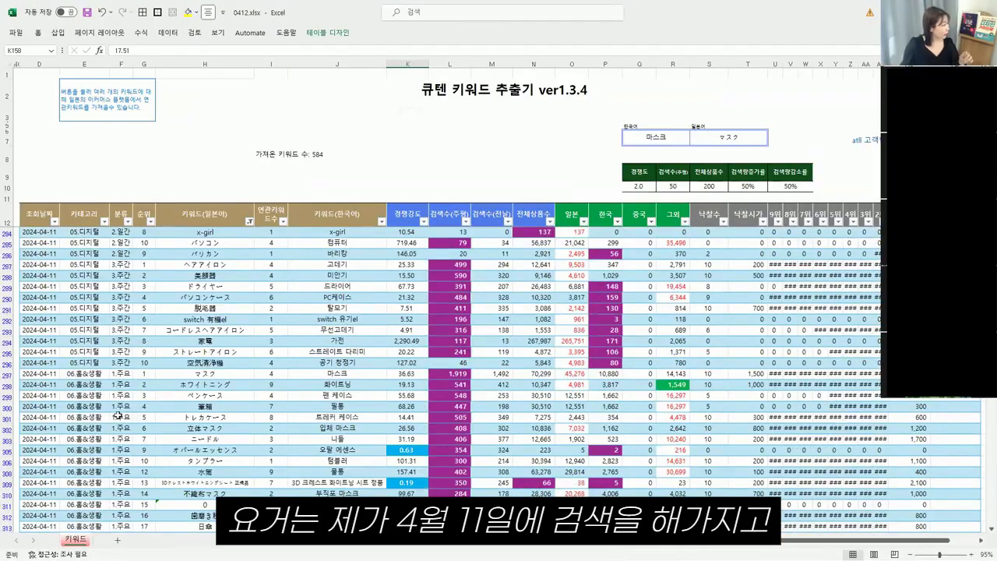
click(39, 428)
scroll(416, 436, down, 3)
scroll(416, 435, down, 20)
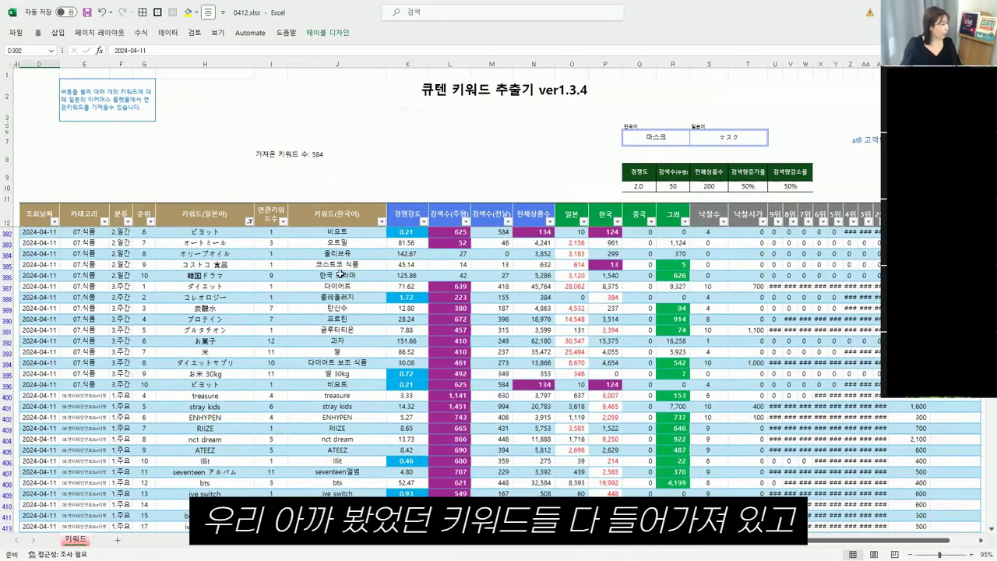
scroll(335, 408, down, 20)
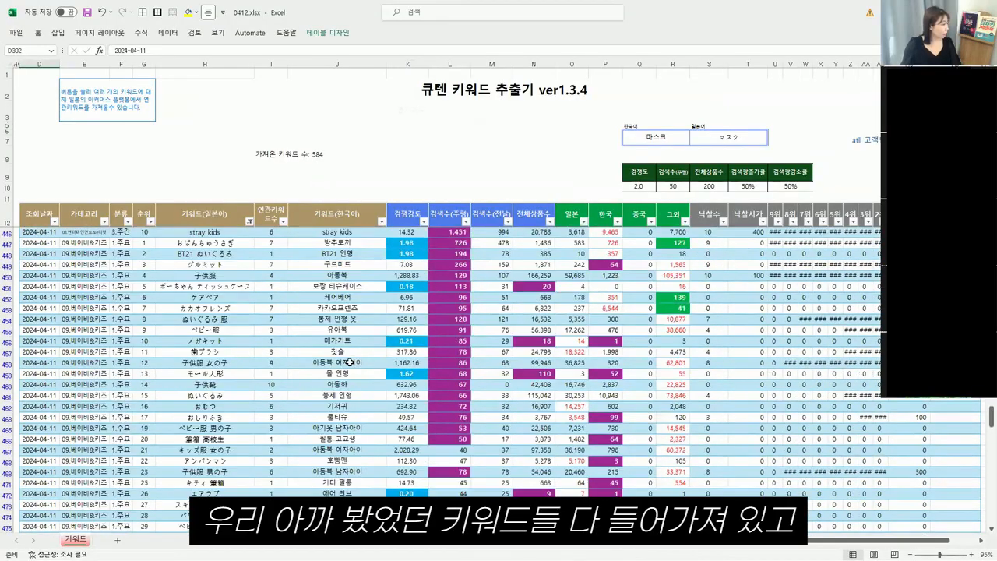
scroll(350, 362, down, 20)
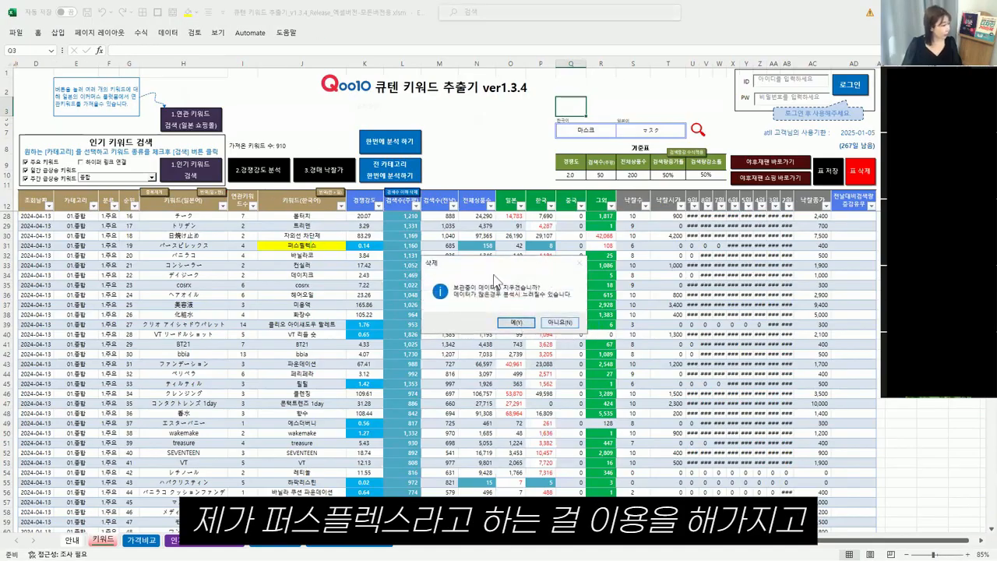
- Import the related keywords for 퍼스필렉스 in the extractor workbook and go through variants such as 겨드랑이, 롤온, 스트롱, 컴포트 and 초록
click(515, 323)
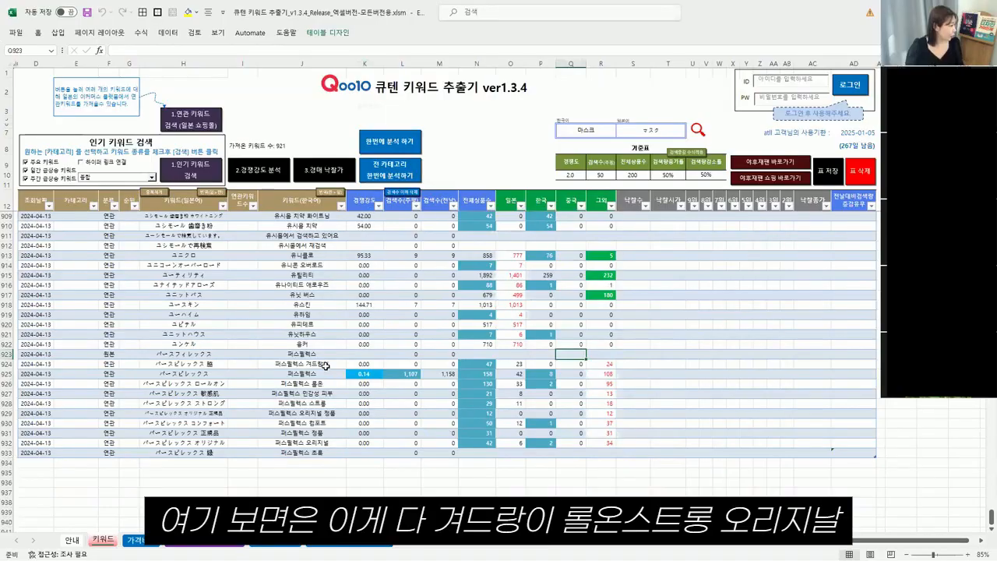
click(326, 364)
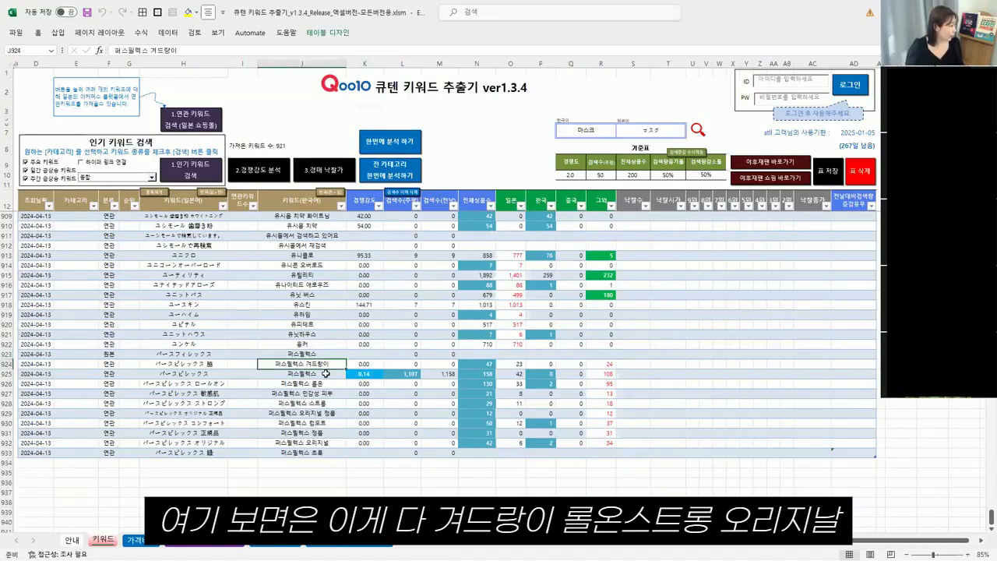
click(325, 384)
click(332, 364)
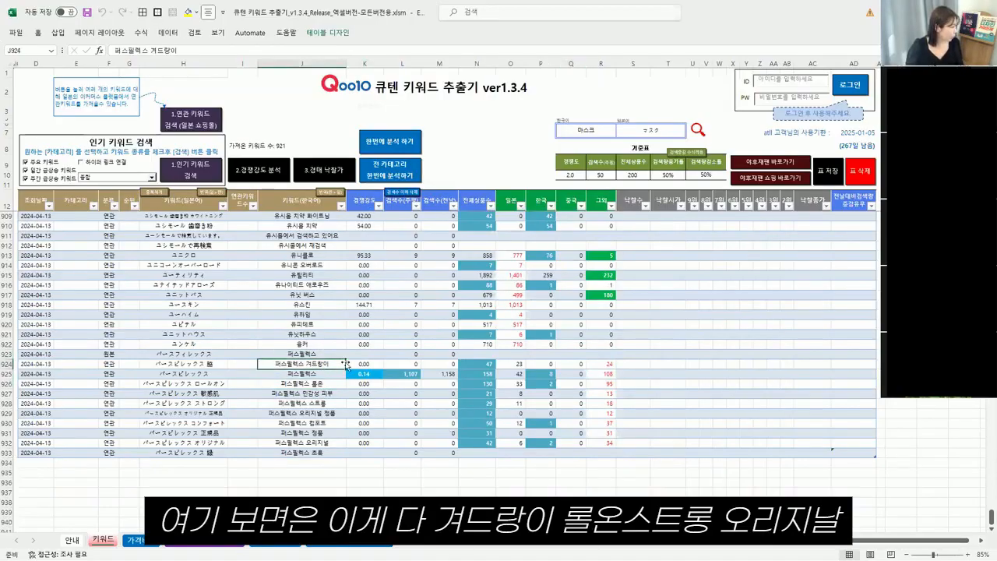
click(327, 384)
click(329, 403)
click(332, 414)
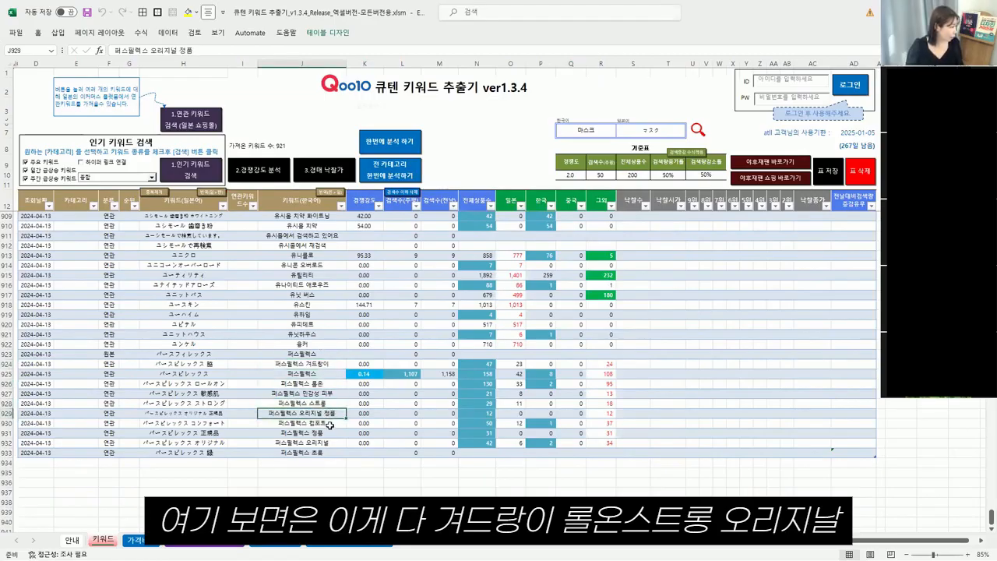
click(331, 423)
click(331, 434)
click(331, 452)
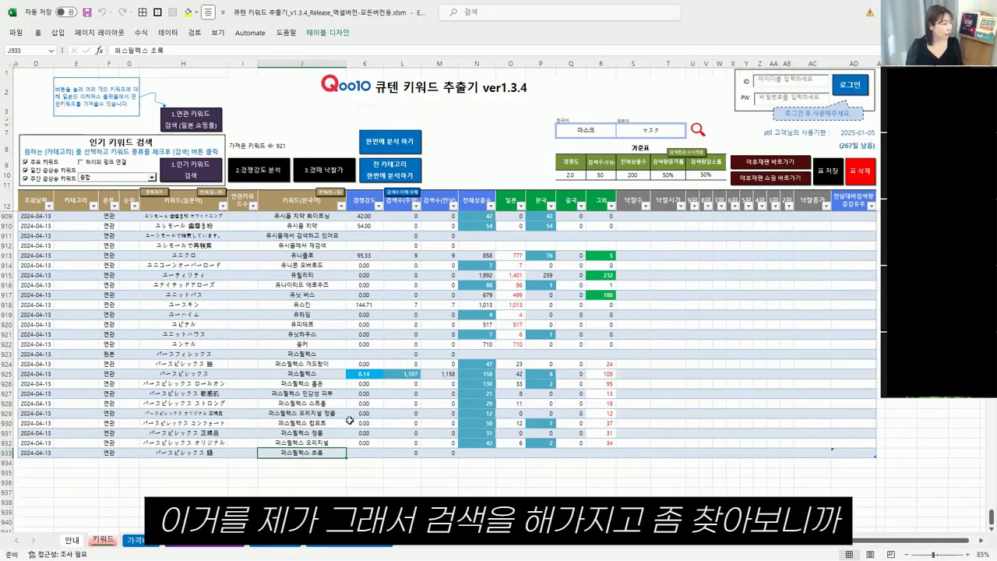
click(315, 375)
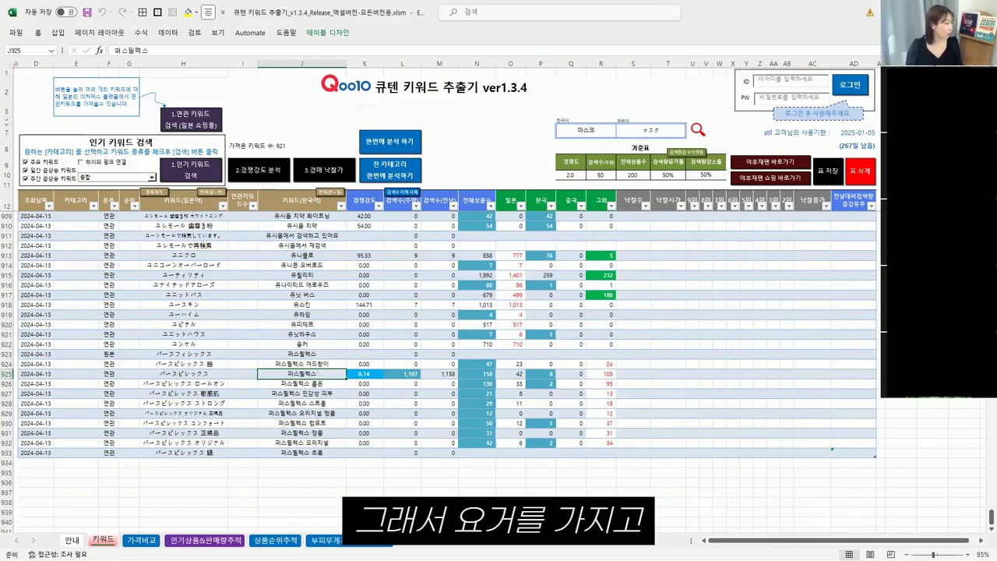
- Run a combined Naver and Qoo10 product search for 데오드란트 on the 가격비교 sheet
click(142, 539)
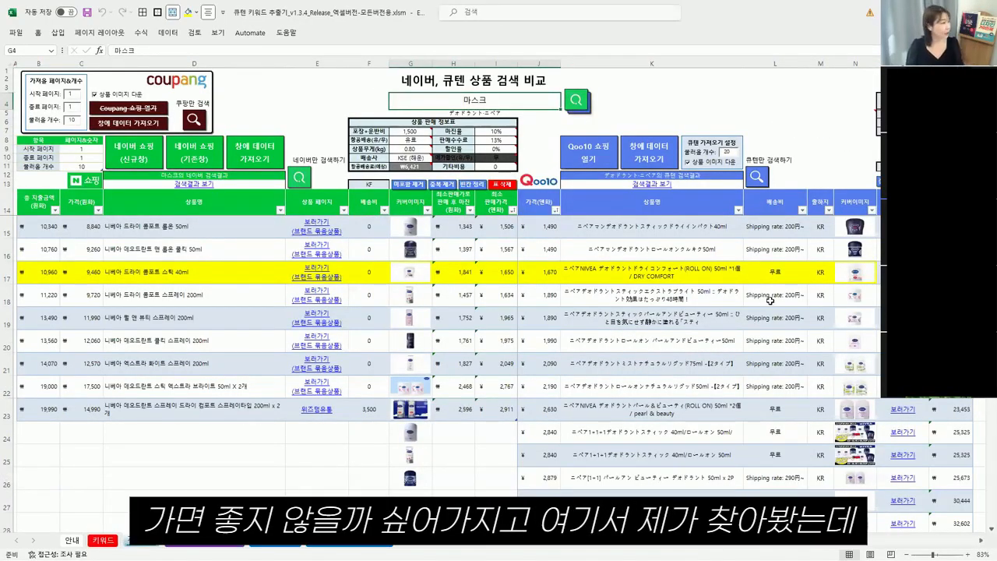
click(555, 274)
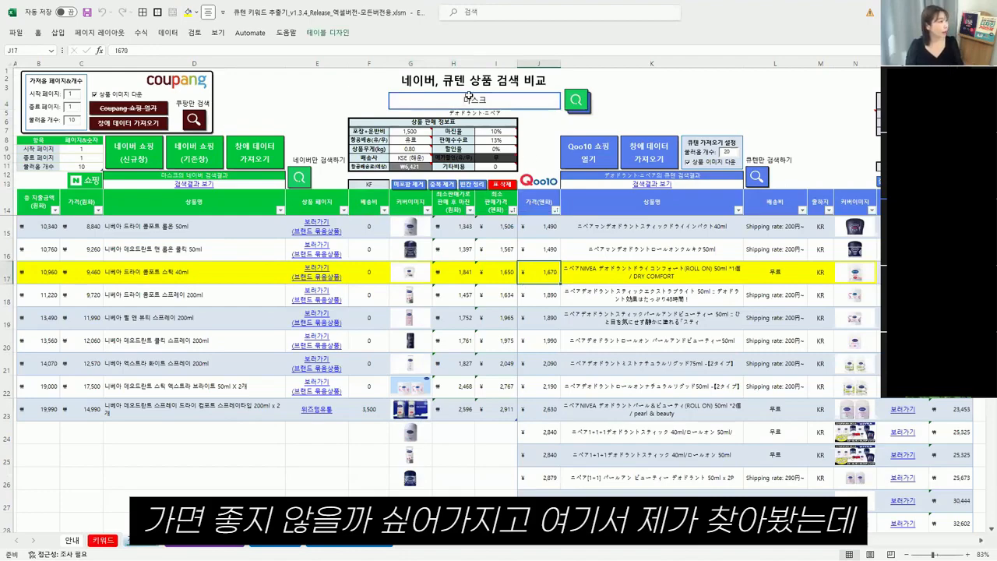
click(472, 101)
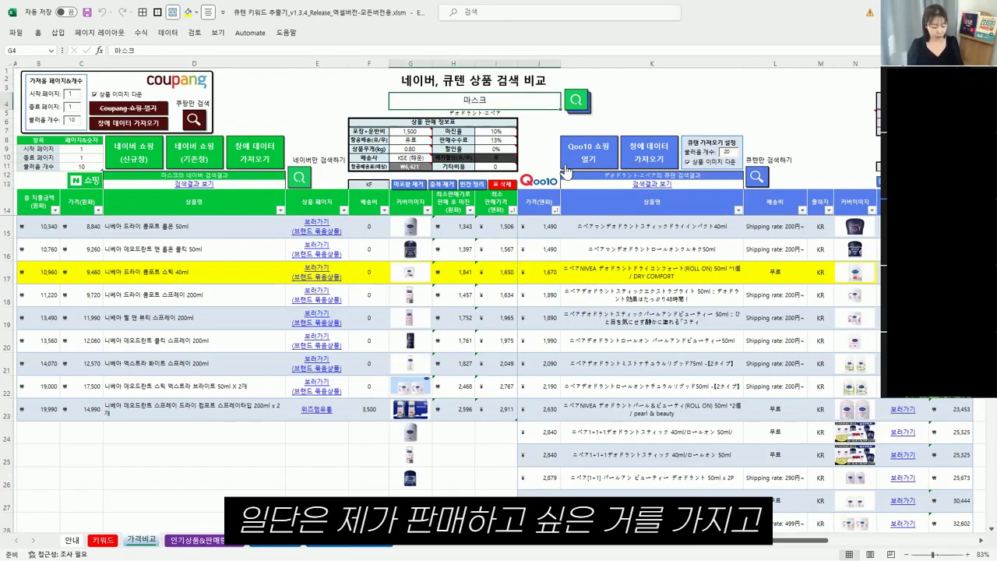
text(ㄷ)
text(데오드란트)
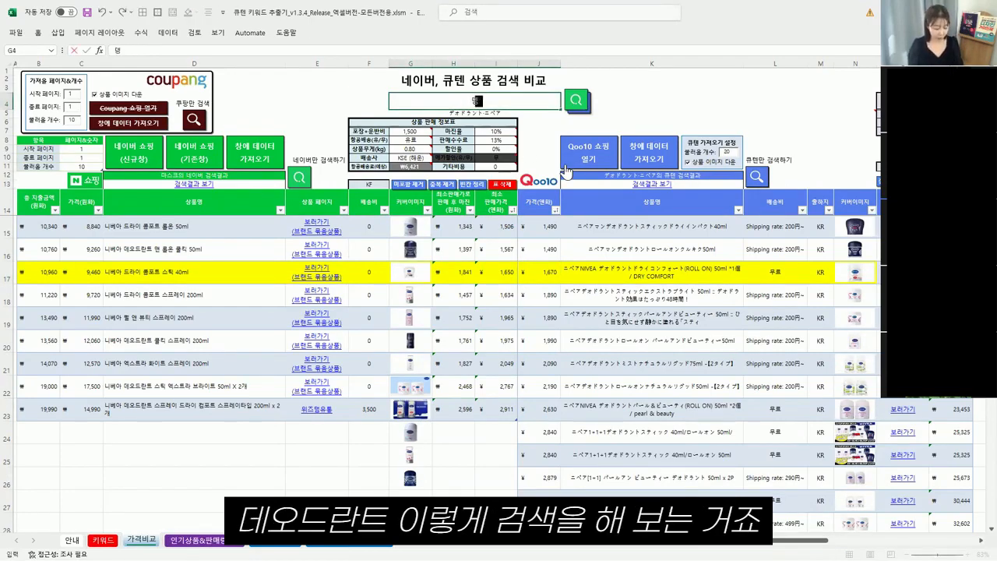
click(577, 100)
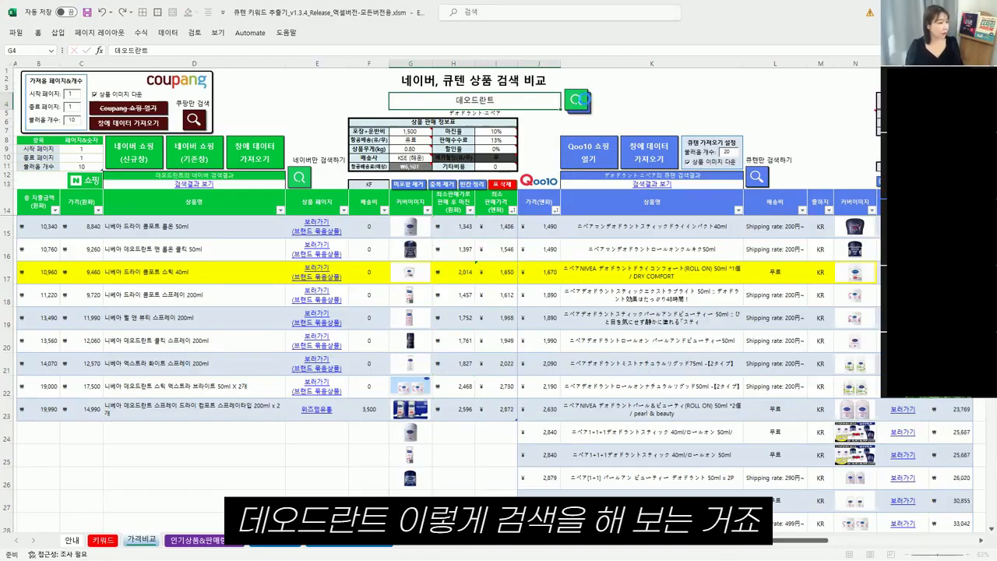
click(584, 102)
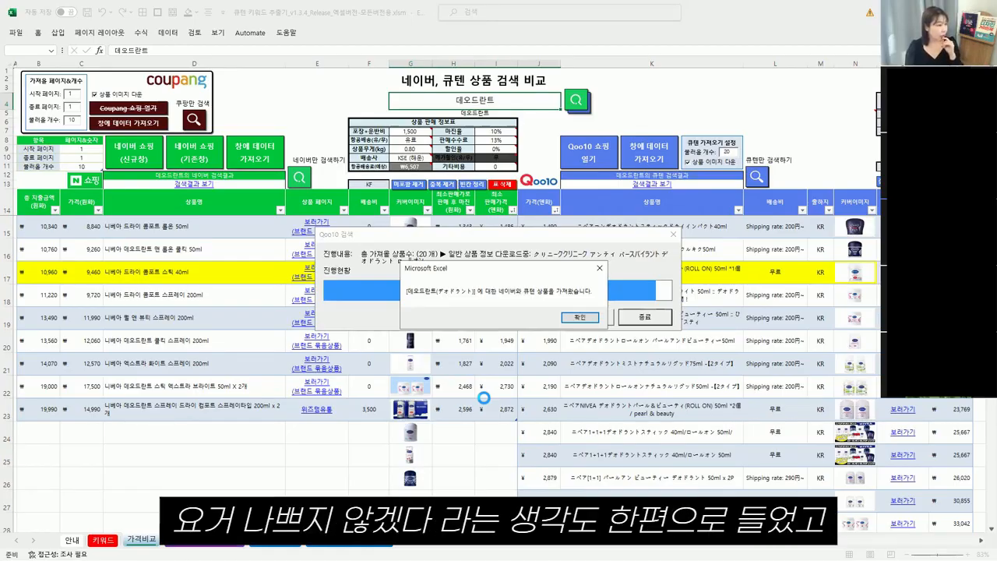
- Dismiss the completed deodorant search notice and stop the automatic Naver search that is still running
click(580, 318)
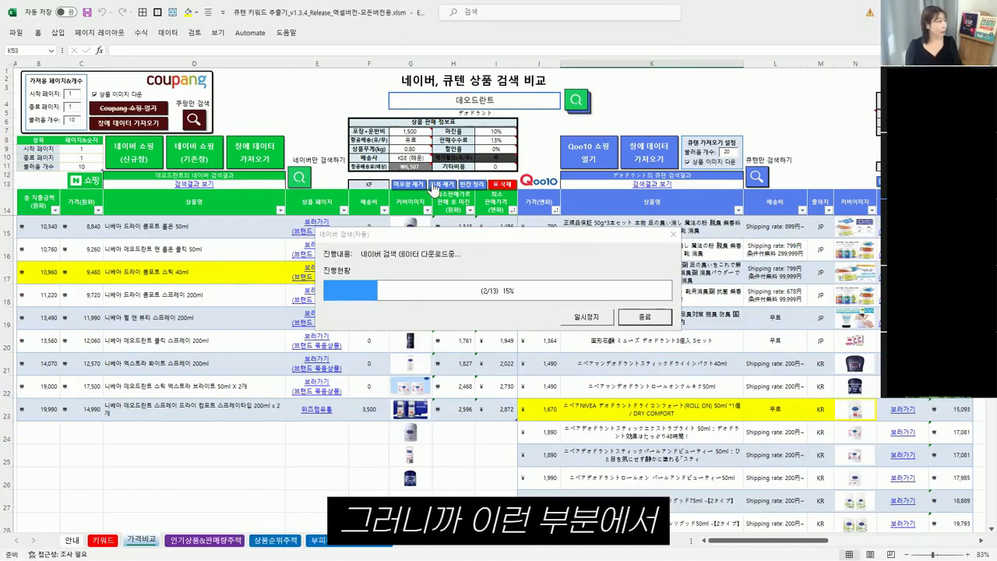
mouse_move(489, 166)
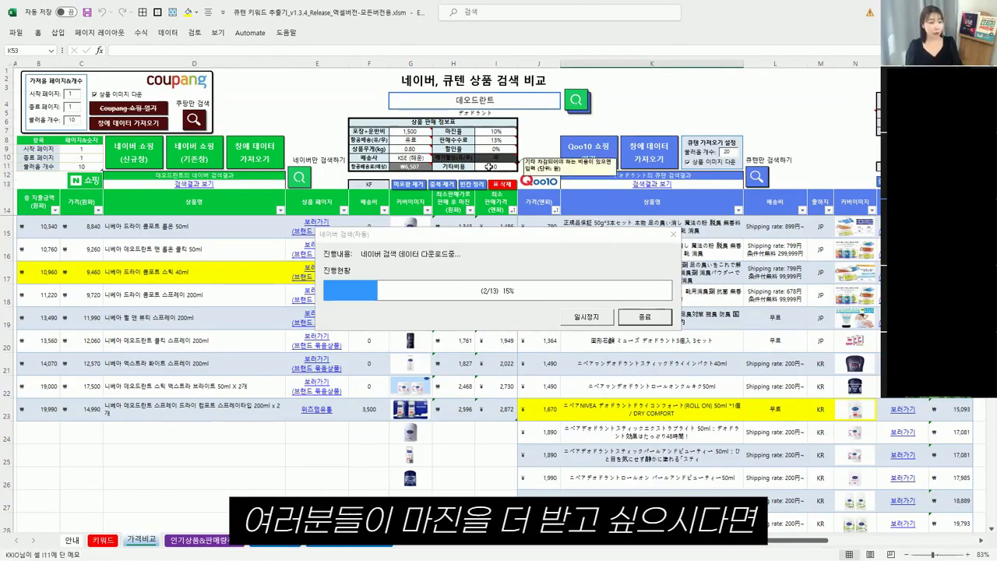
click(646, 321)
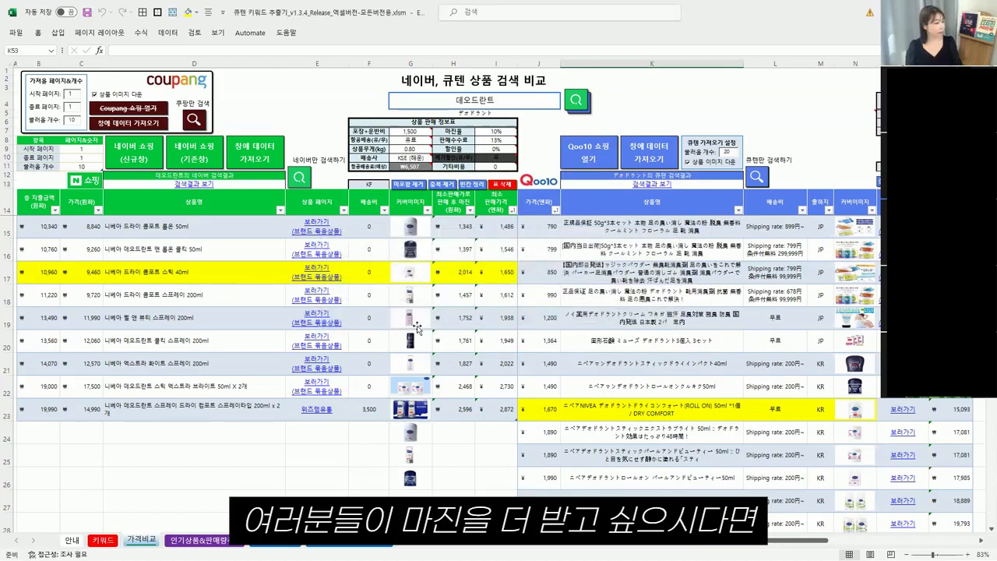
- Examine the margin, commission, carrier and shipping cost settings in the 상품 판매 정보표, along with the Naver product link and minimum selling price
drag(411, 132, 496, 166)
click(497, 139)
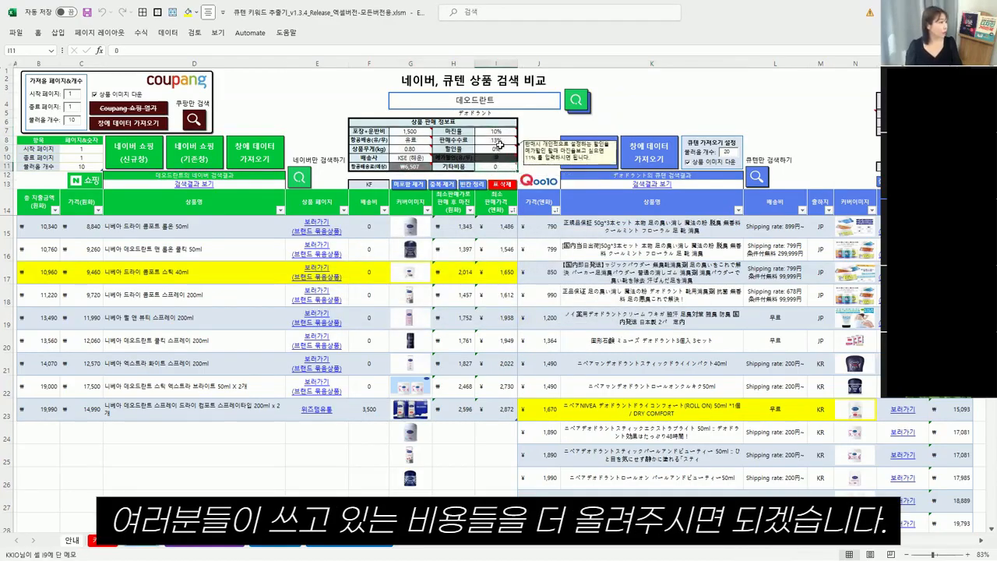
click(400, 157)
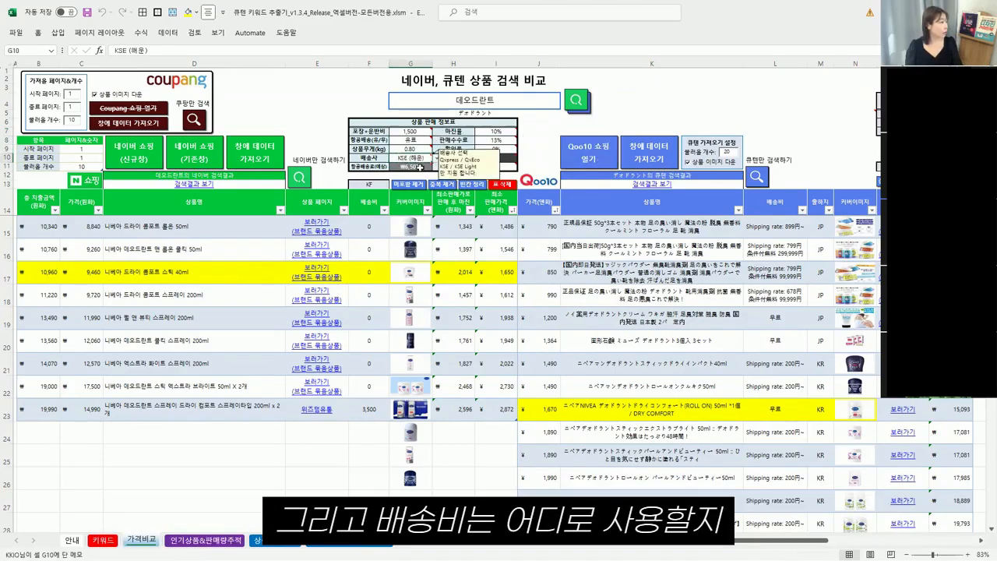
click(418, 166)
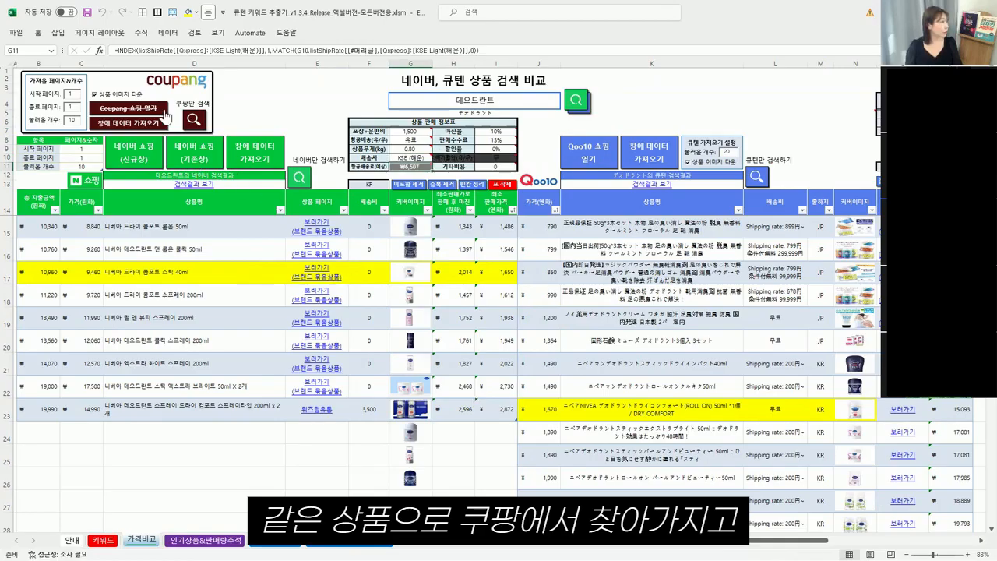
click(341, 408)
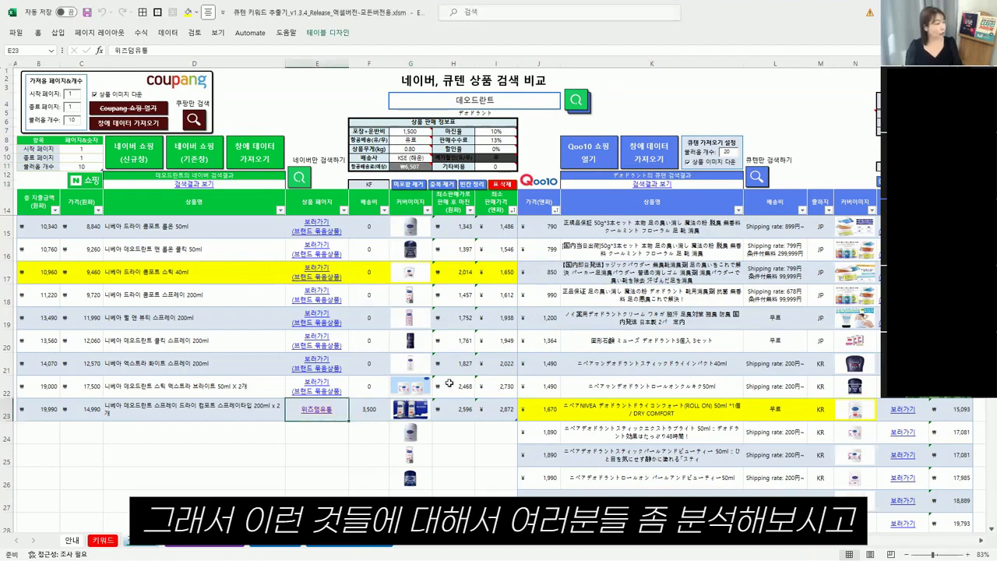
click(492, 384)
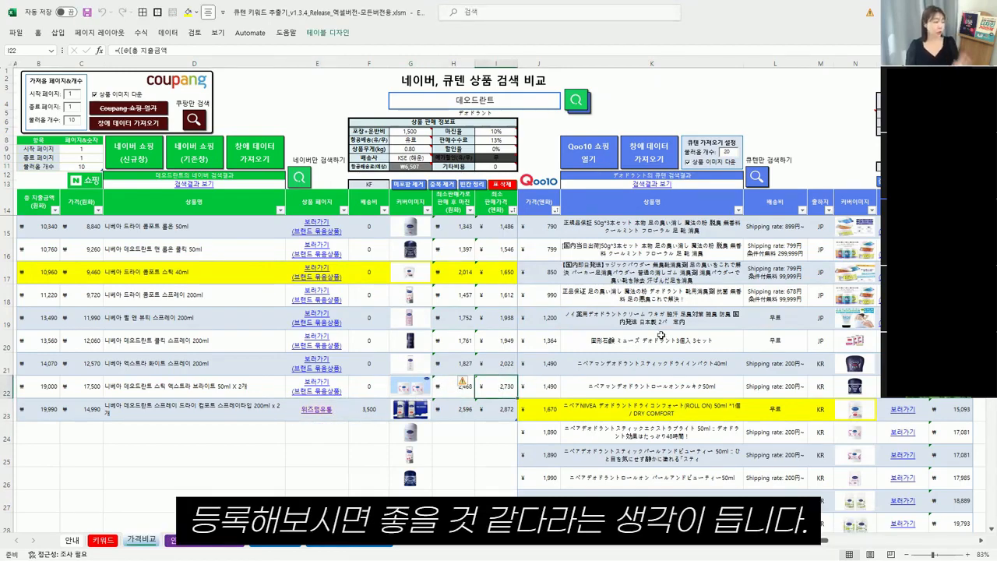
- Review the 인기상품&판매량추적 sheet's tracked products, category choices and rank limit for importing popular products
click(234, 544)
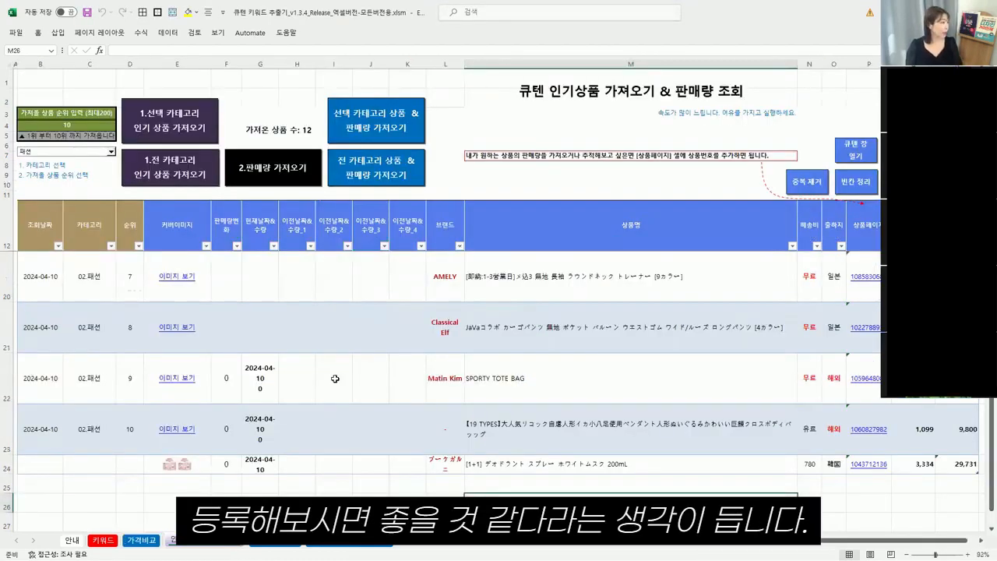
scroll(446, 457, down, 4)
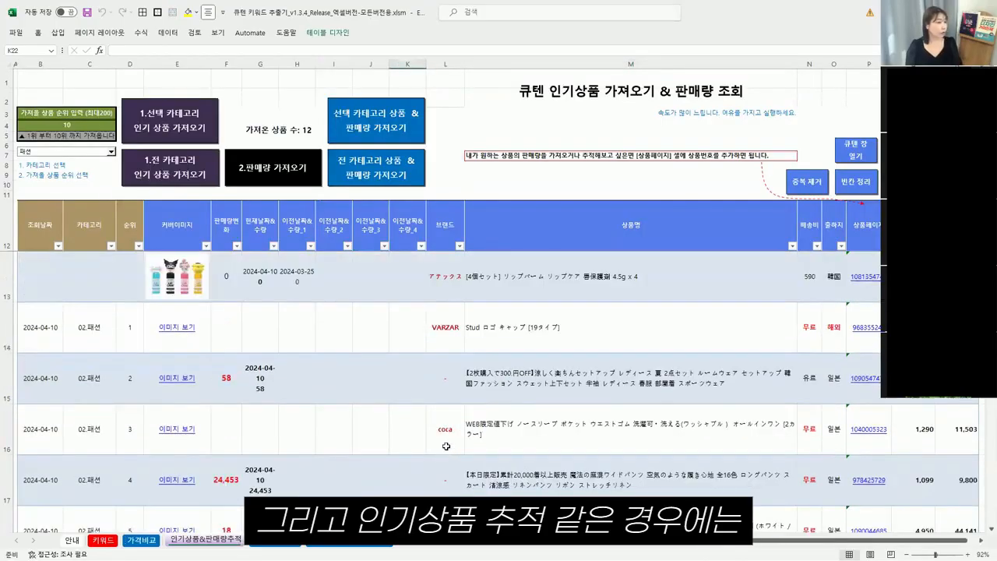
scroll(280, 367, up, 2)
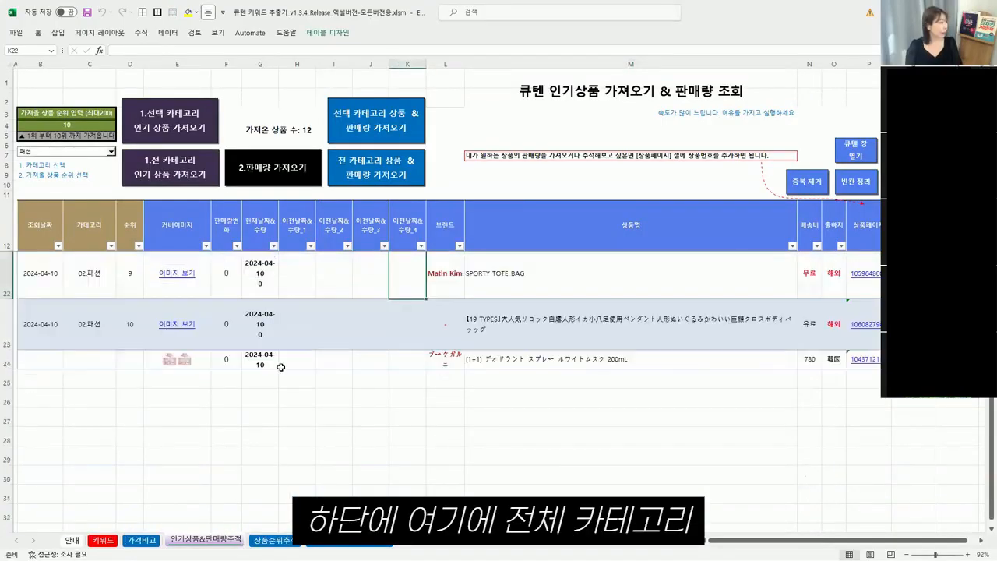
click(155, 380)
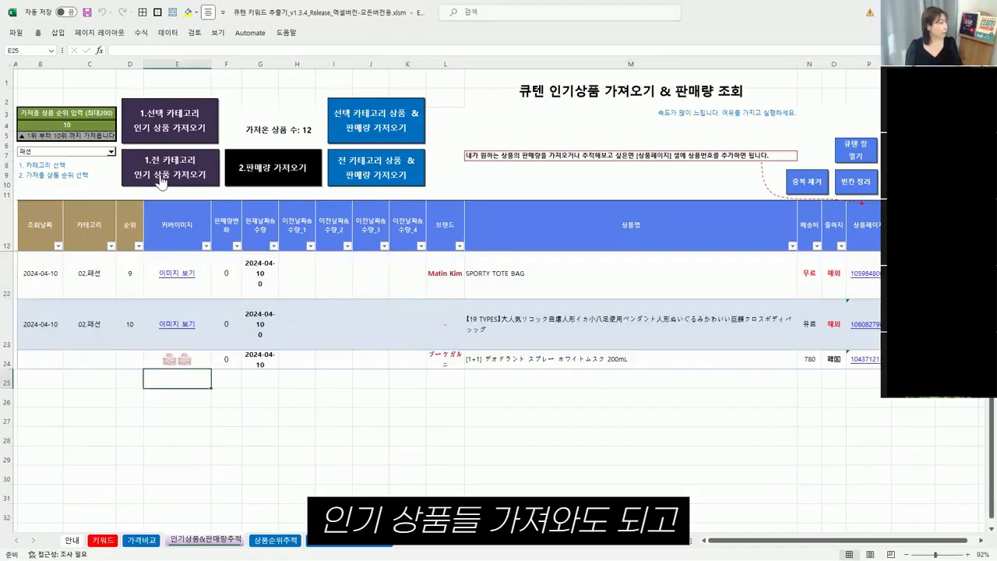
click(57, 151)
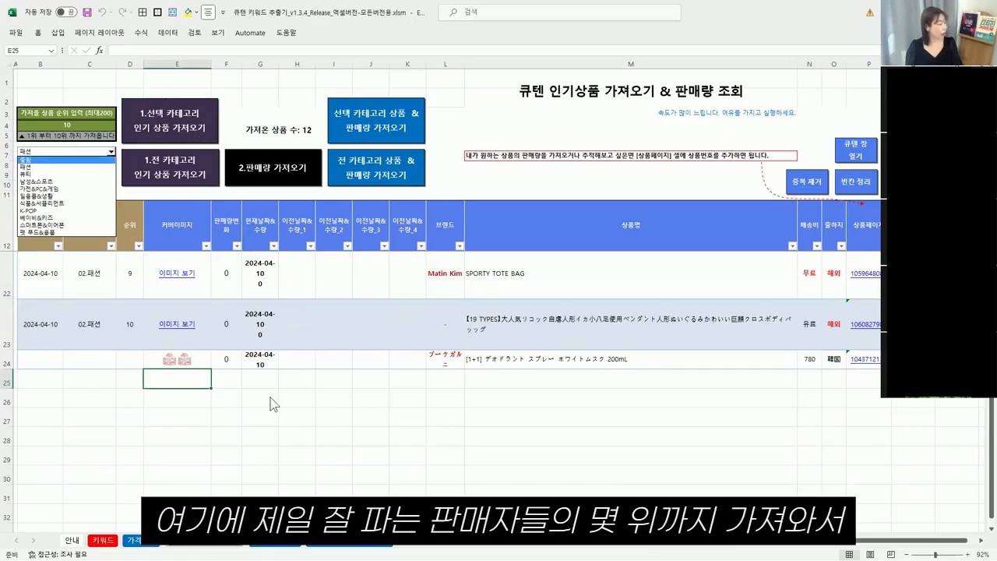
click(100, 122)
click(100, 122)
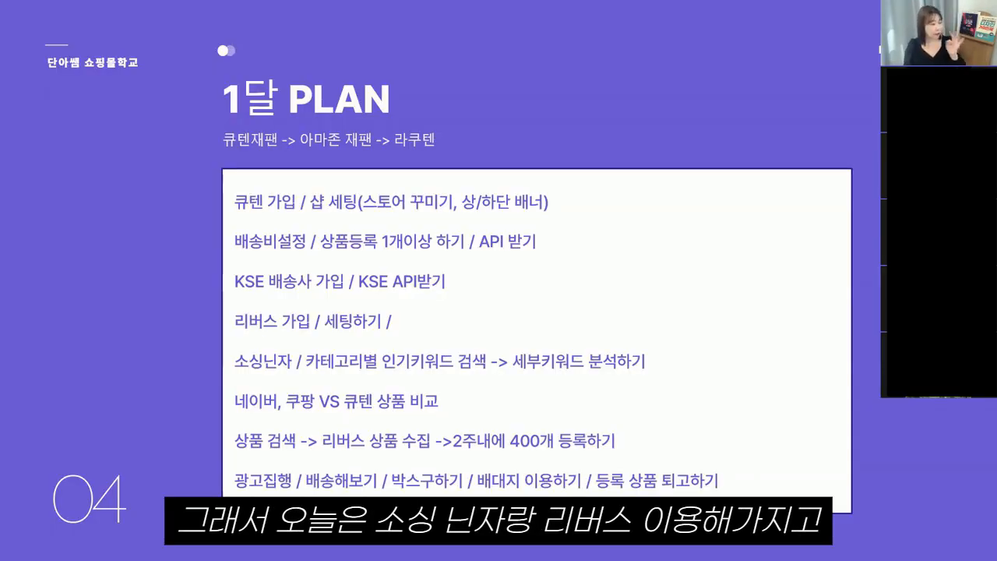
key(Right)
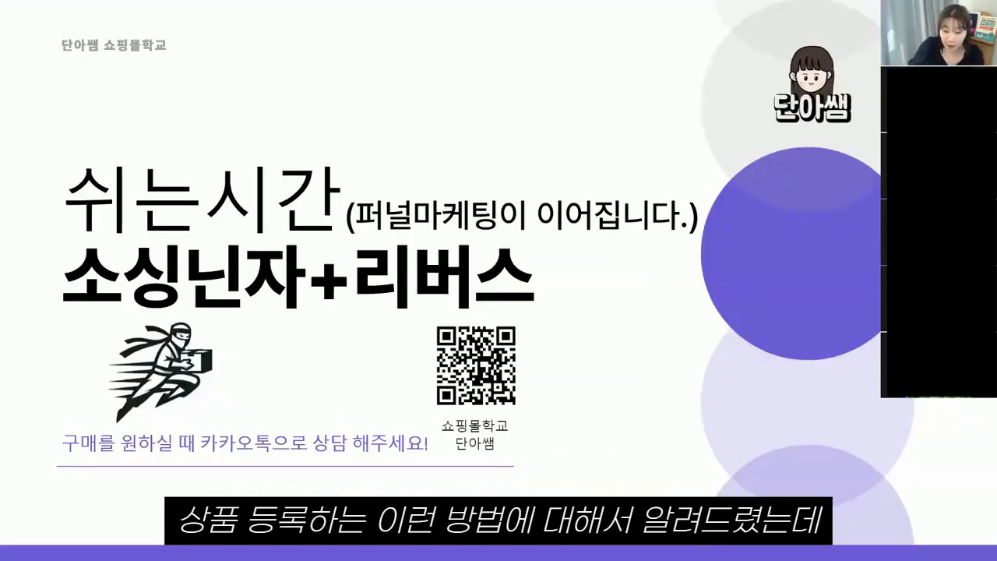
key(Right)
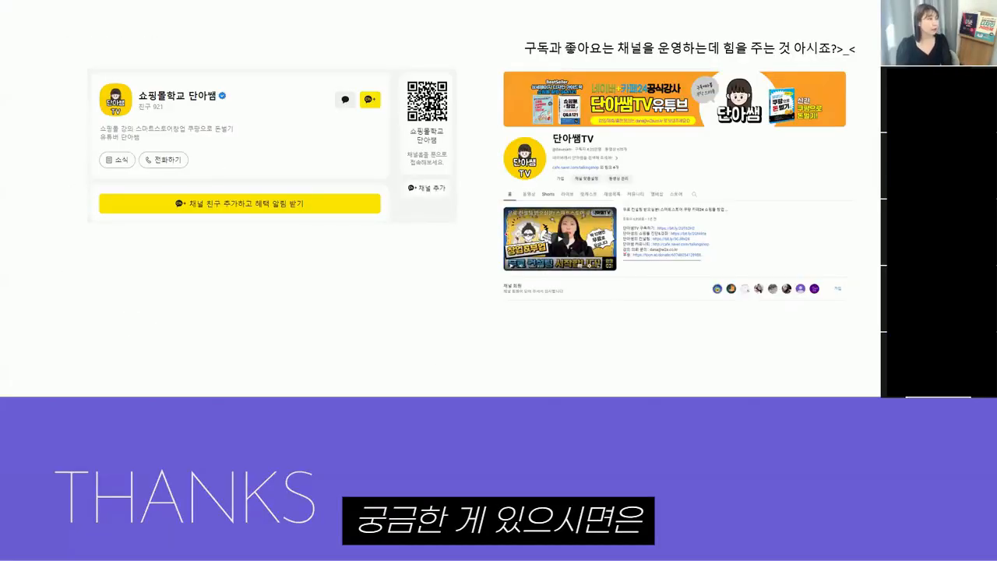
drag(452, 72, 465, 125)
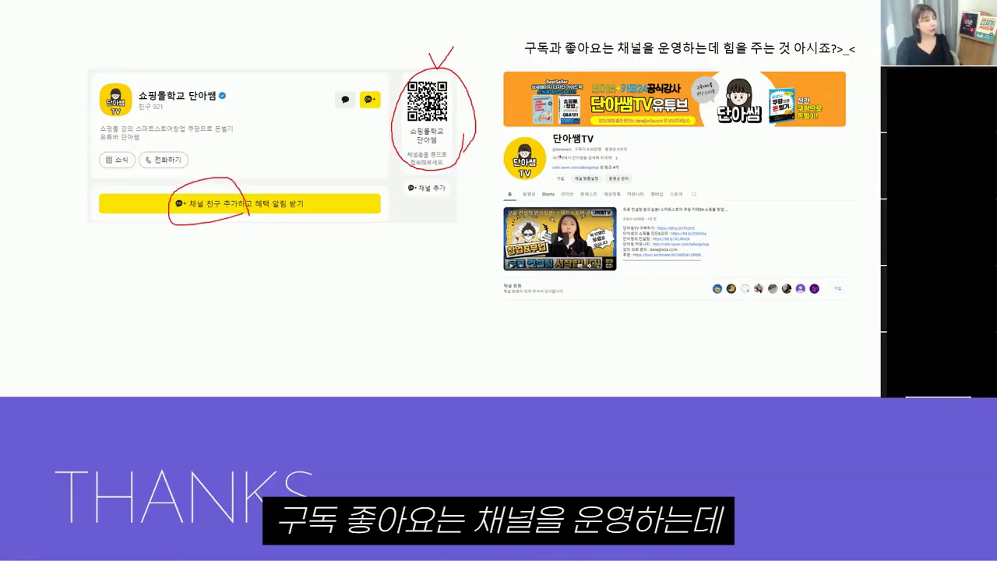
drag(643, 55, 692, 53)
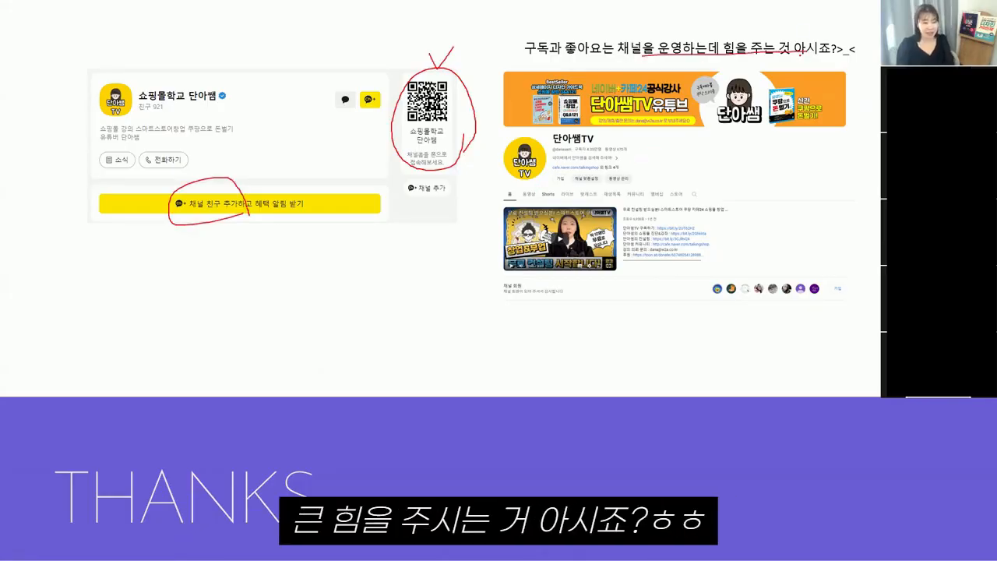